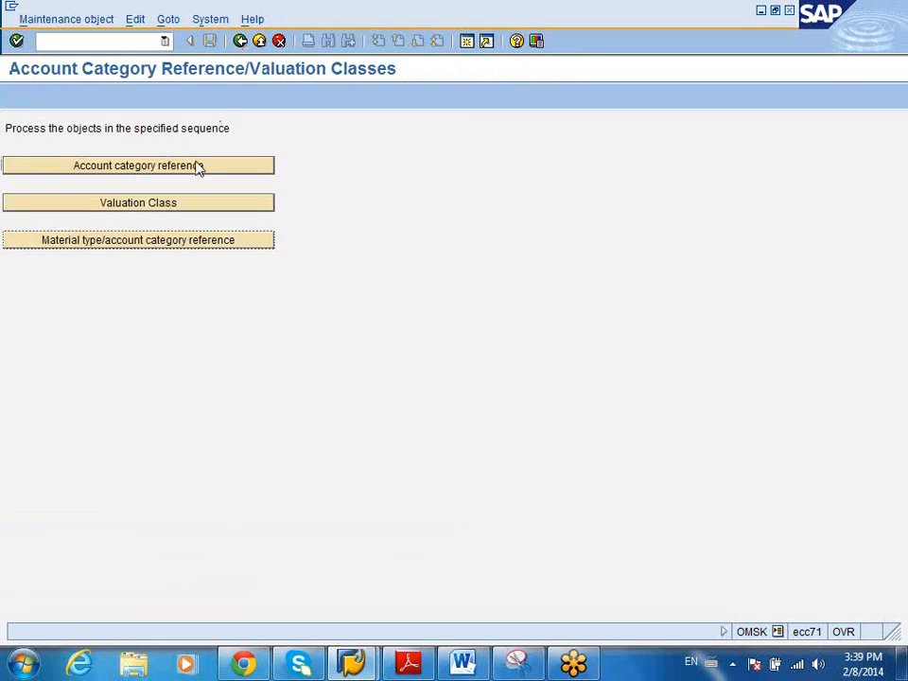
Step: Examine the account category references and the valuation classes, checking the spare parts entry 3040, and return to the implementation guide
click(185, 171)
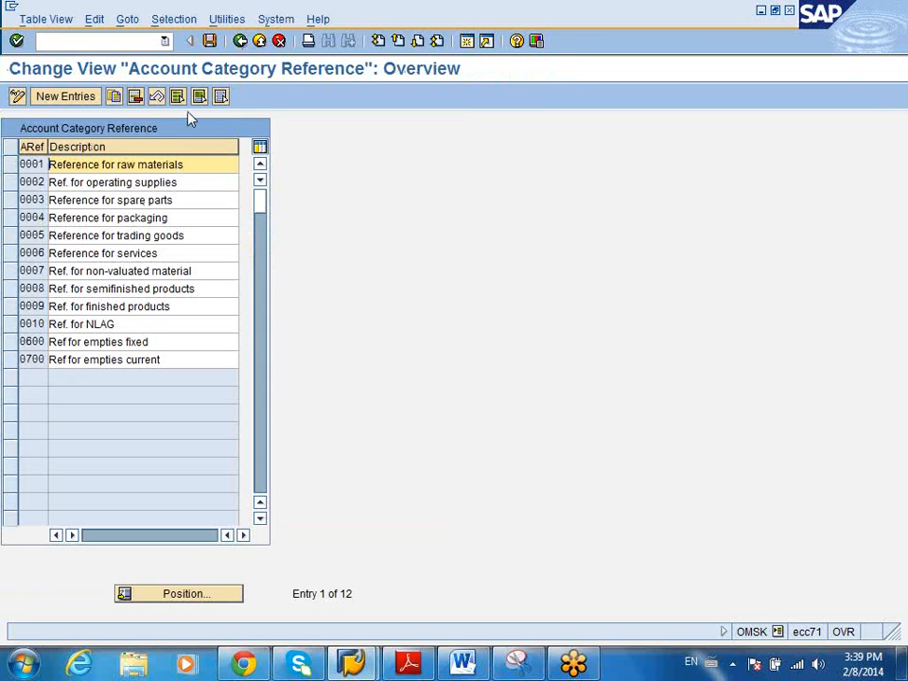
click(239, 42)
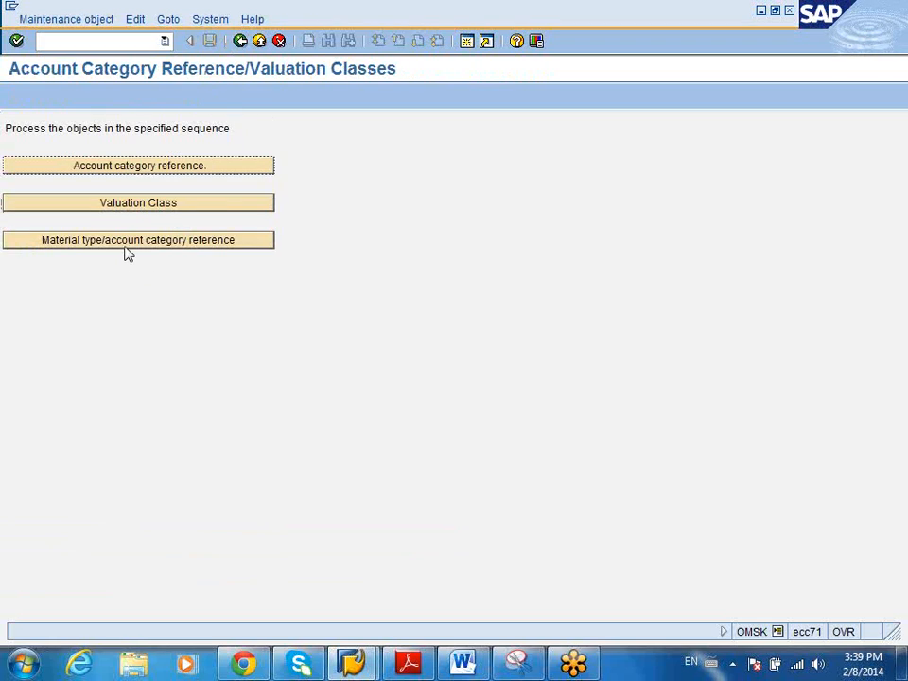
click(142, 210)
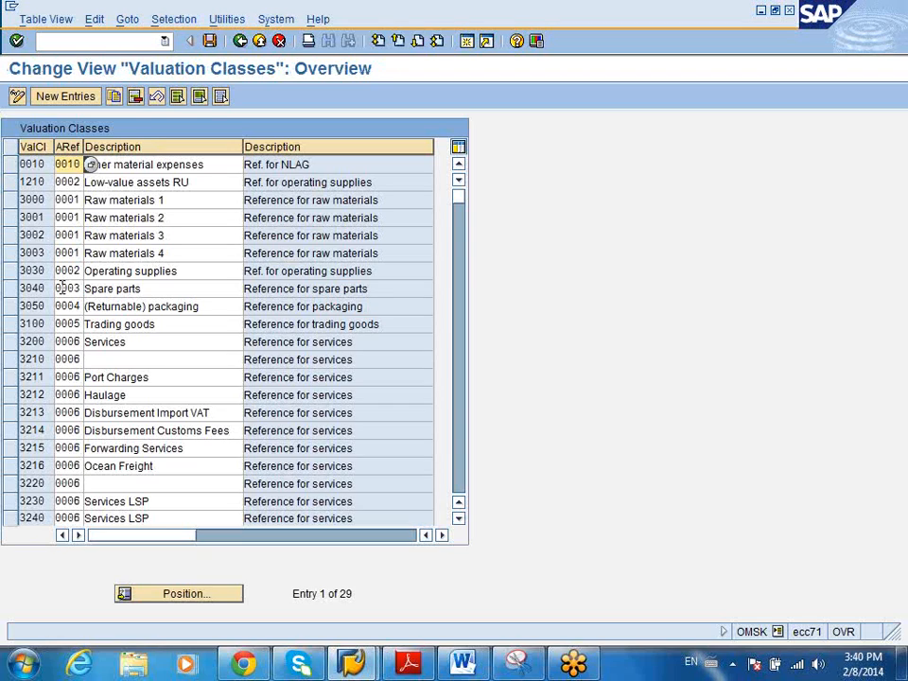
click(58, 288)
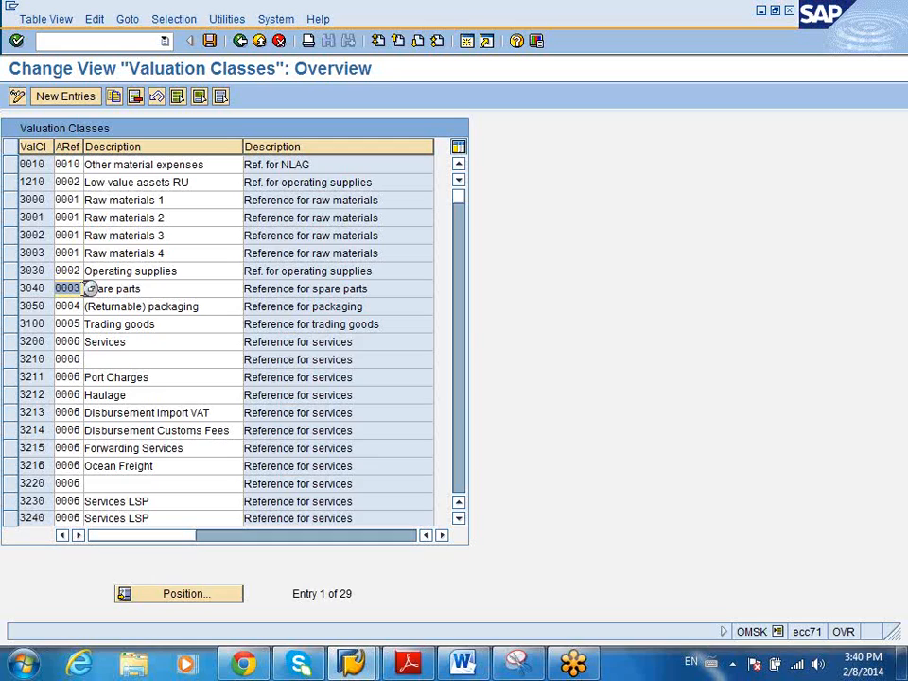
click(90, 289)
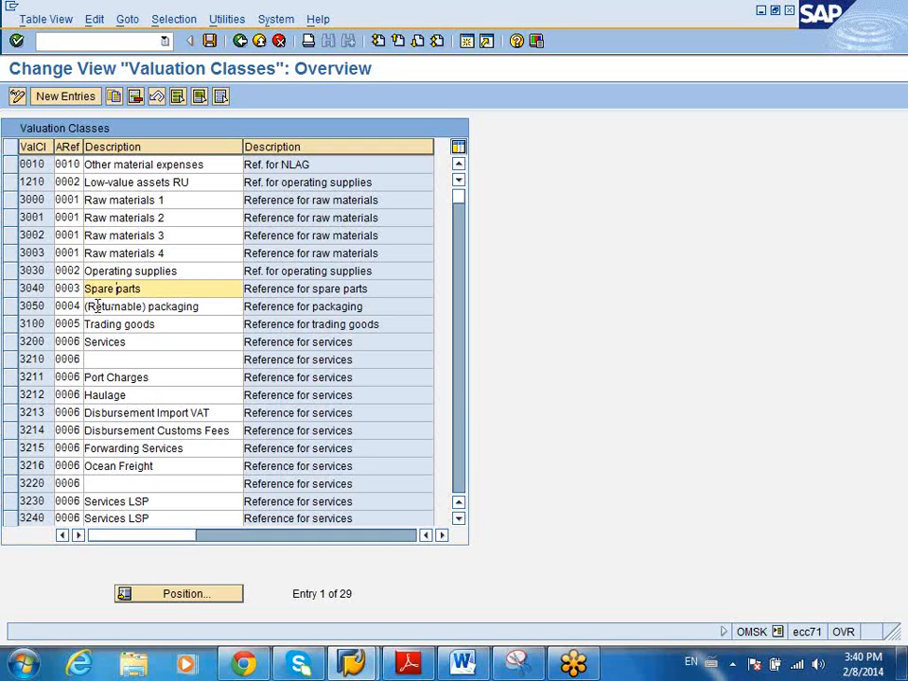
click(50, 289)
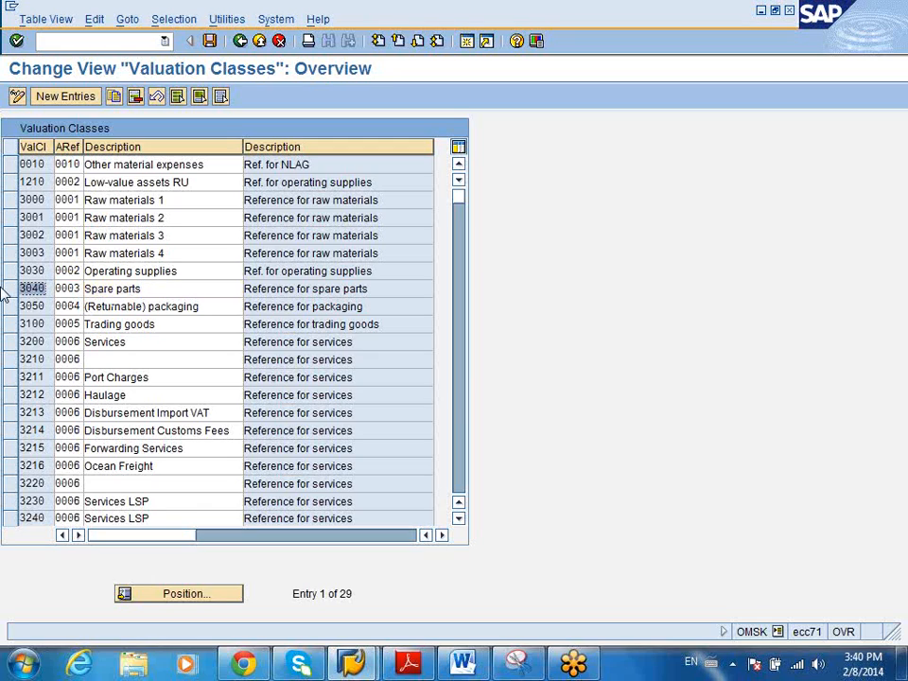
drag(153, 295, 15, 273)
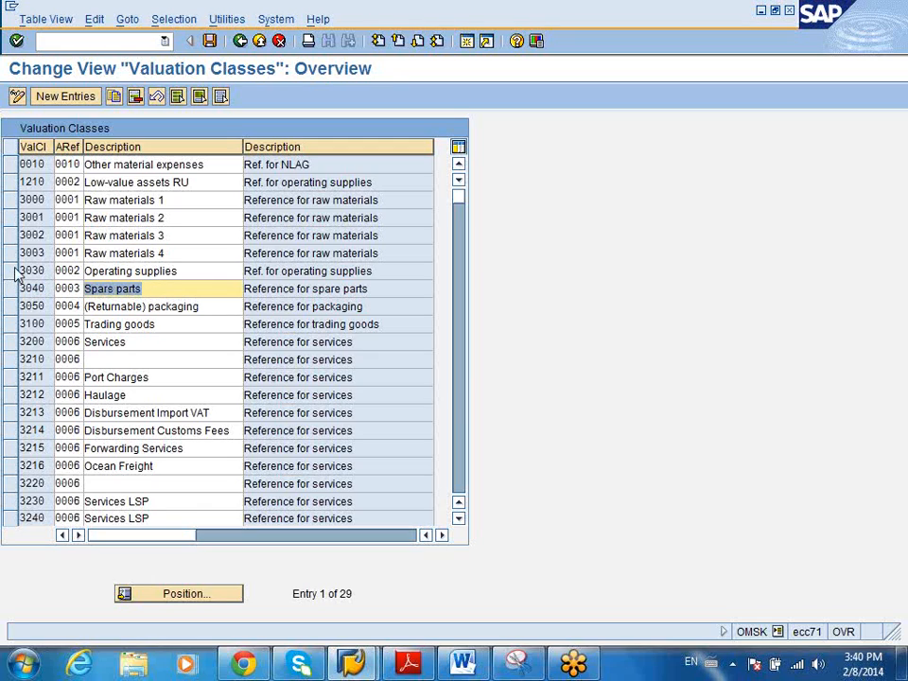
click(240, 41)
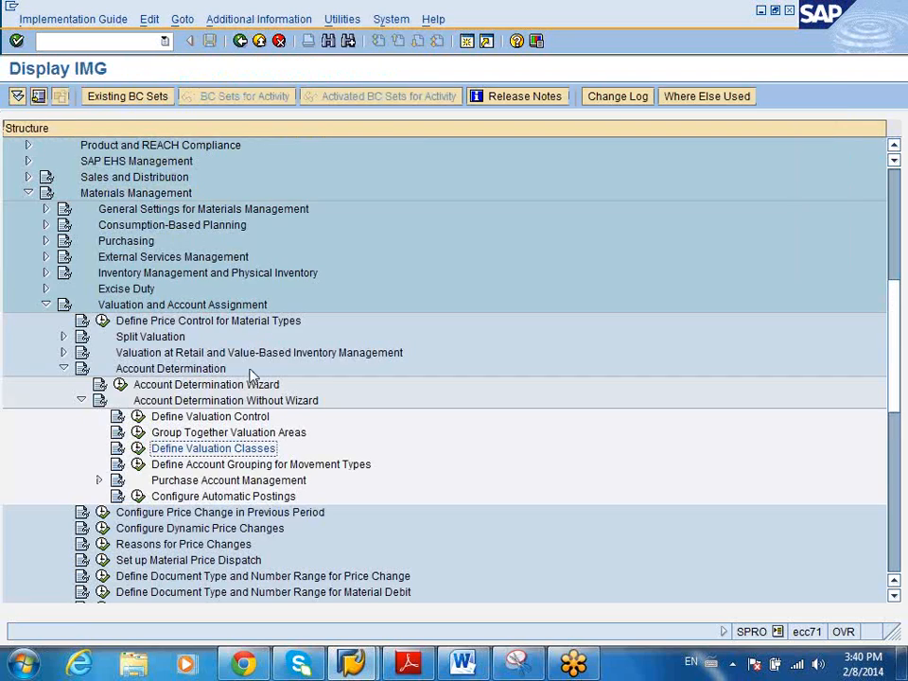
Step: Open Define Account Grouping for Movement Types and consult the Adobe Reader PDF for the account groups of movement types 551 and 702
click(138, 465)
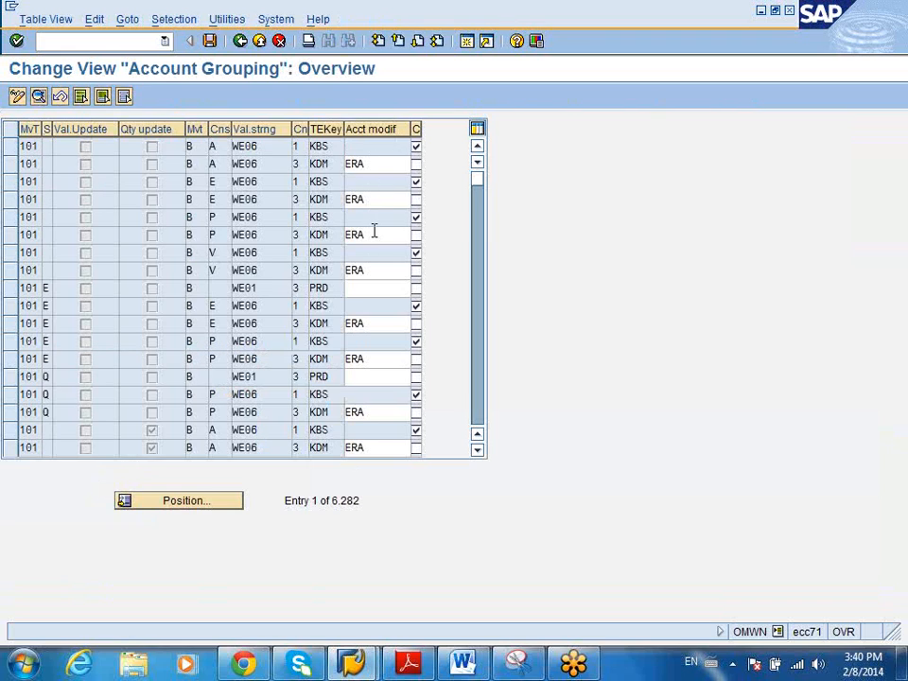
key(alt+Tab)
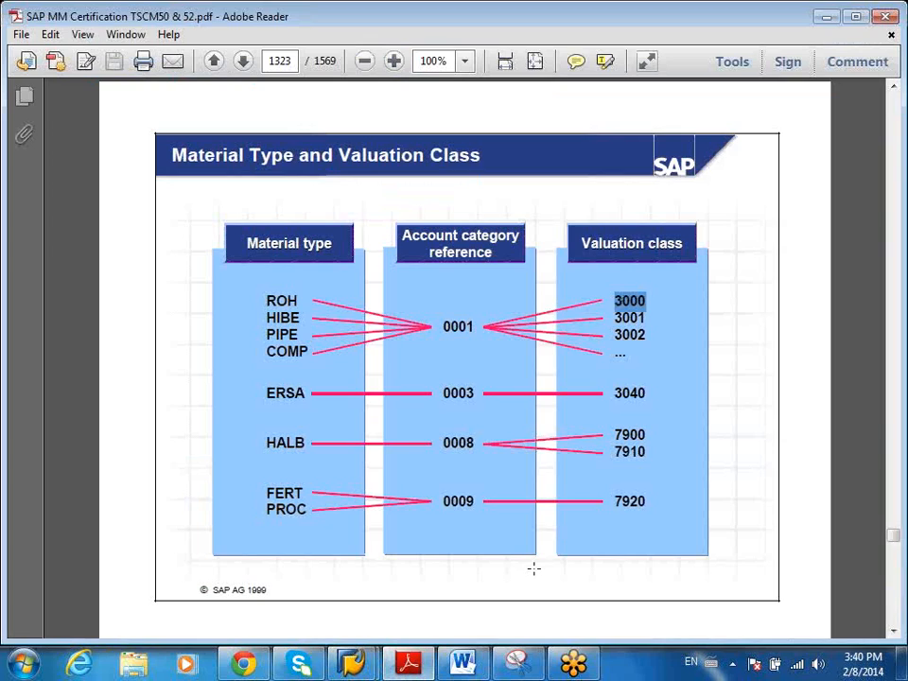
scroll(534, 568, down, 15)
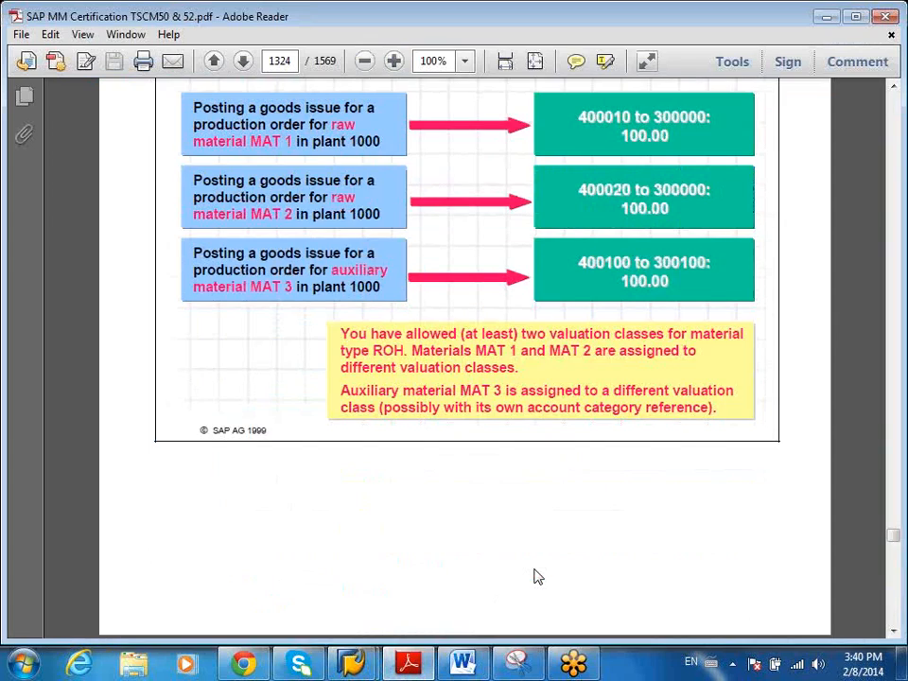
scroll(534, 567, down, 20)
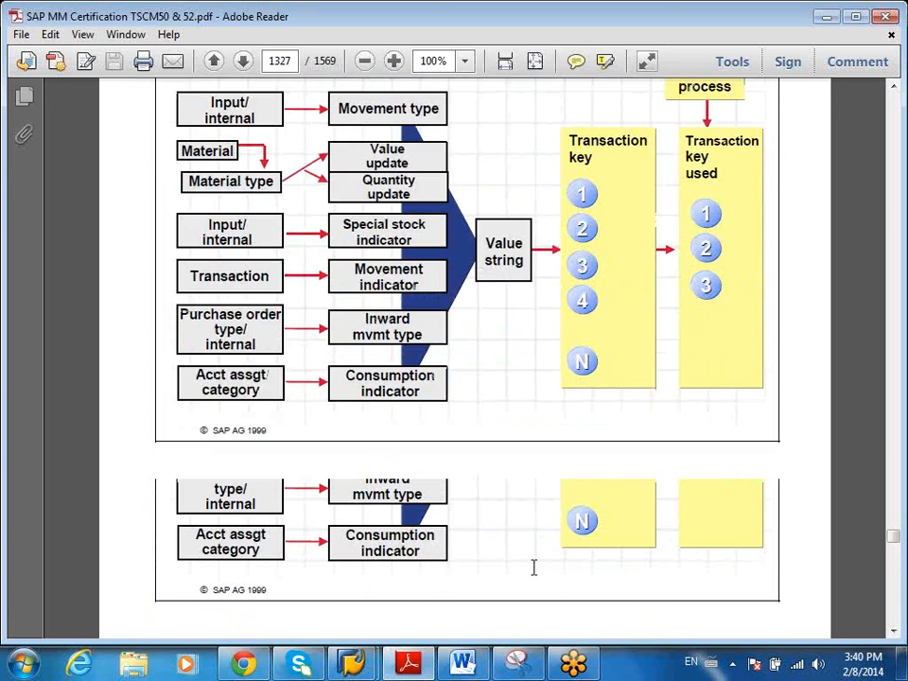
scroll(533, 568, down, 20)
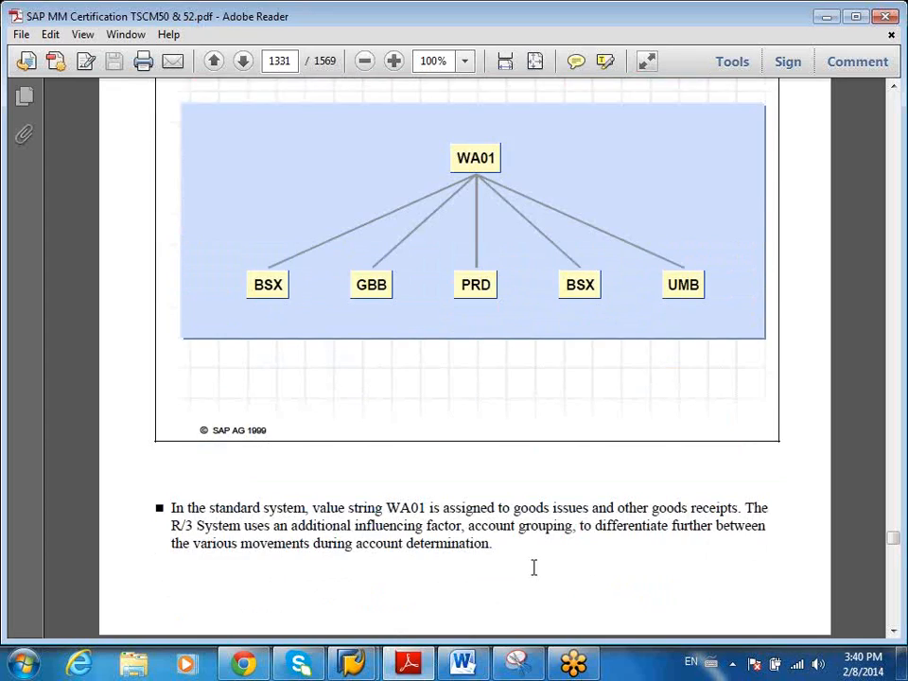
scroll(534, 567, down, 10)
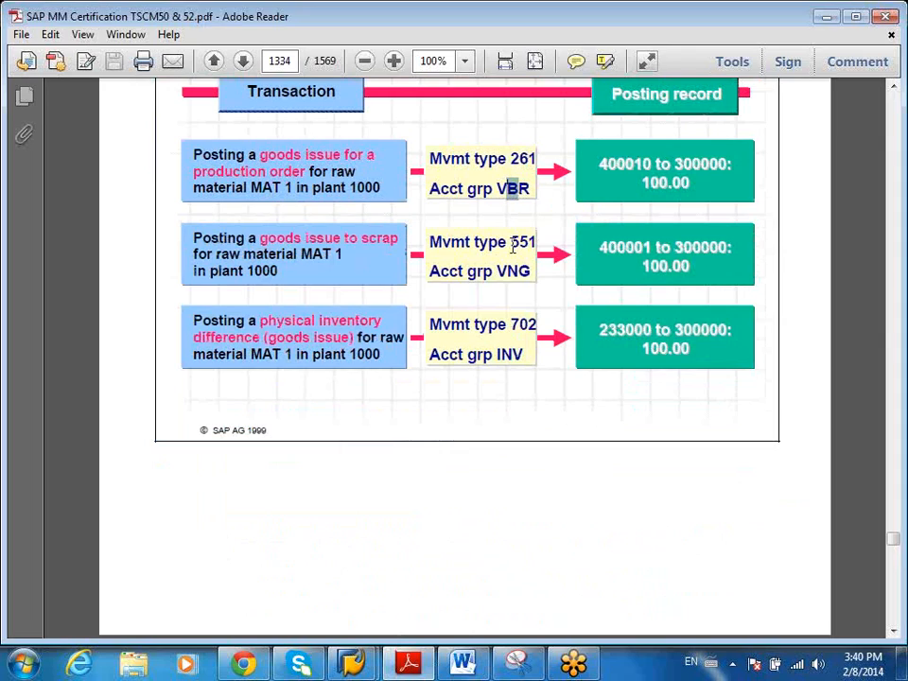
drag(511, 242, 533, 272)
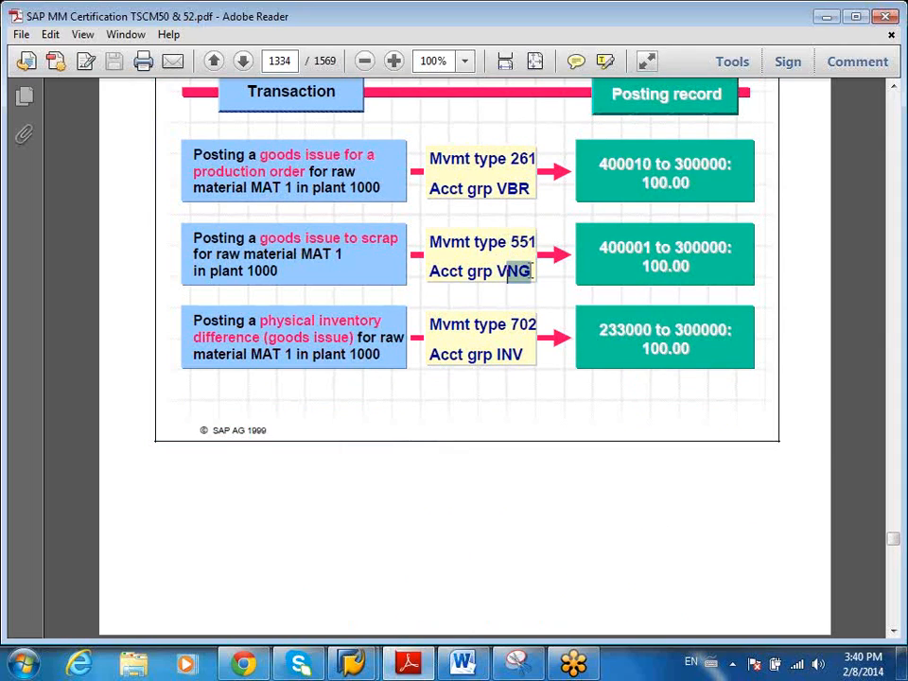
drag(512, 325, 537, 325)
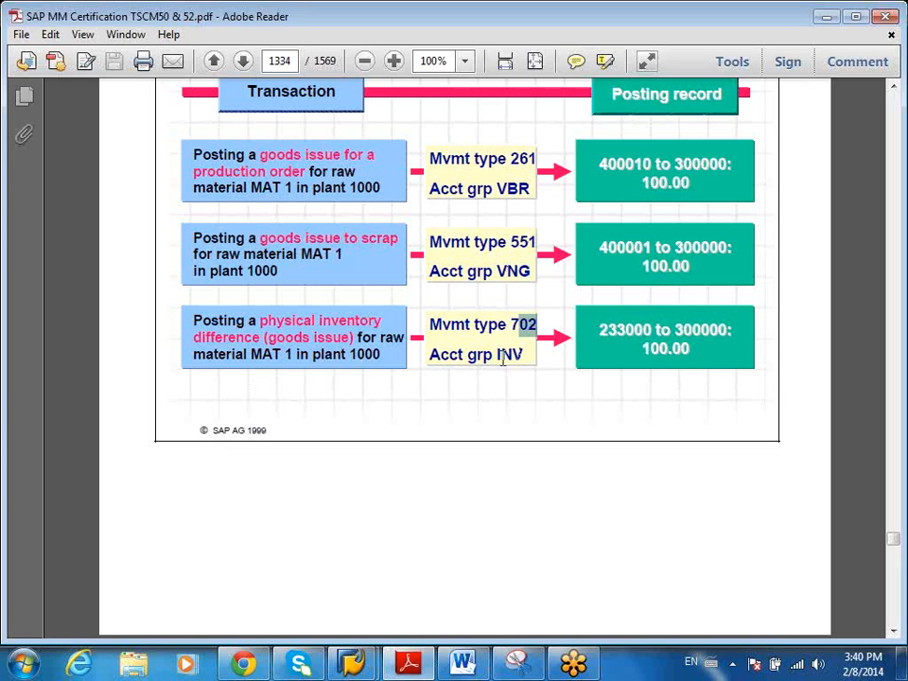
Step: Switch back to SAP, examine the account modifiers for movement type 101 in the account grouping, and return to the implementation guide
click(355, 662)
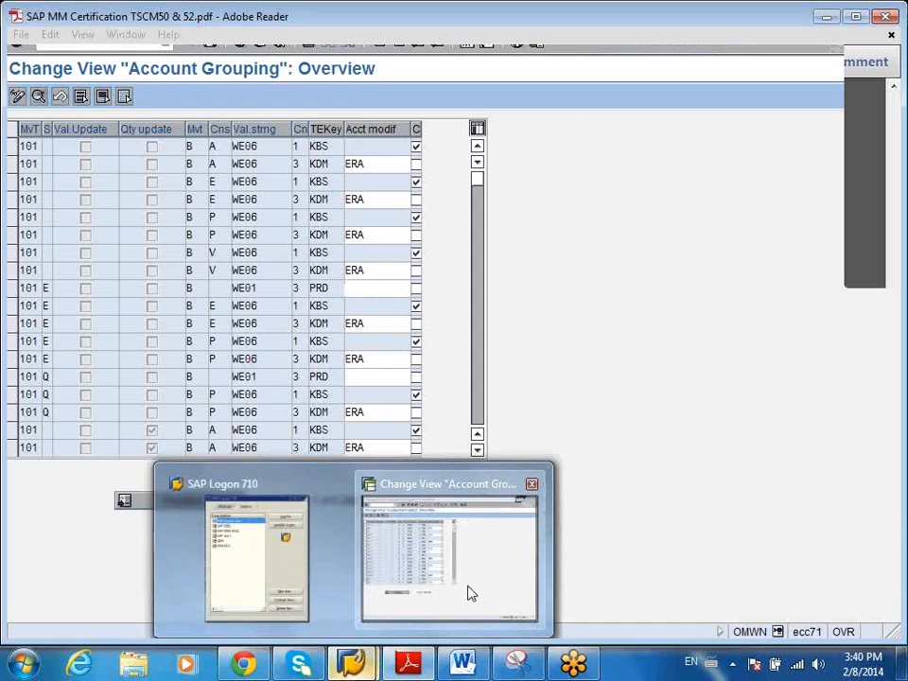
click(468, 592)
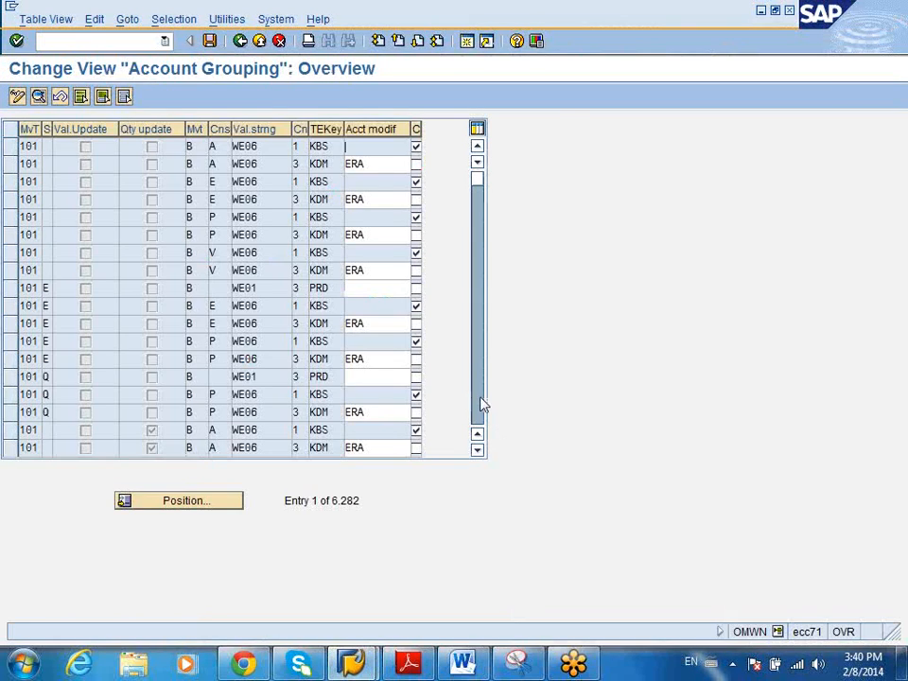
click(481, 405)
click(481, 405)
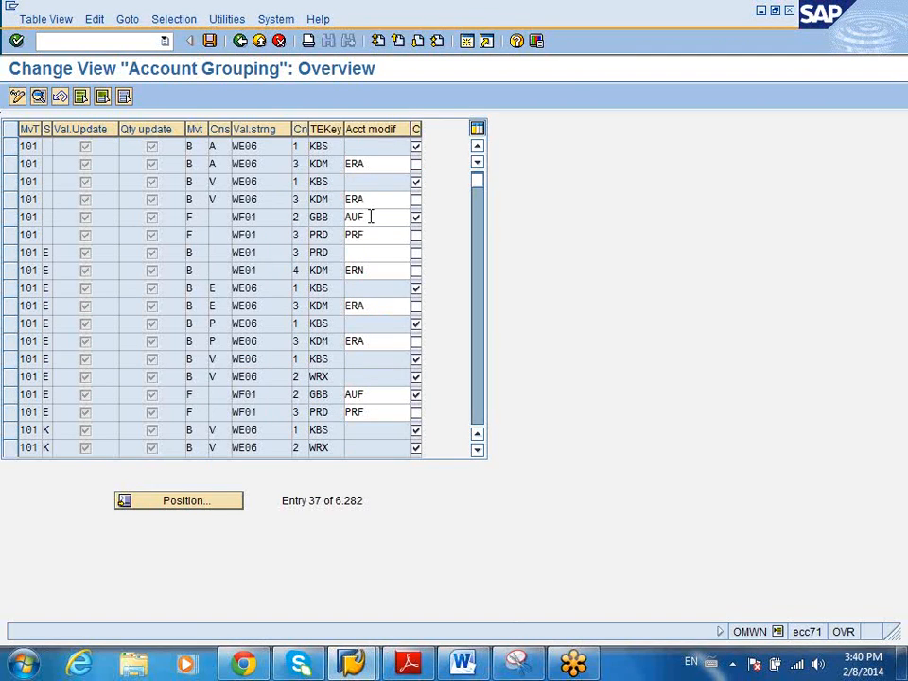
click(241, 41)
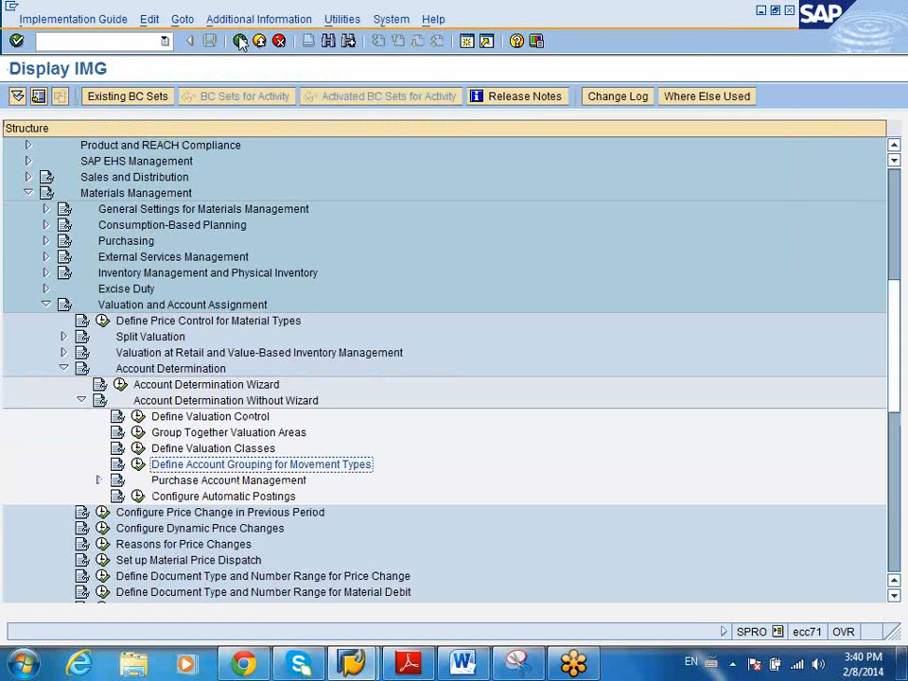
Step: Open the automatic posting account assignment for Inventory posting (BSX) with chart of accounts INT, cancelling the valuation area check
click(139, 499)
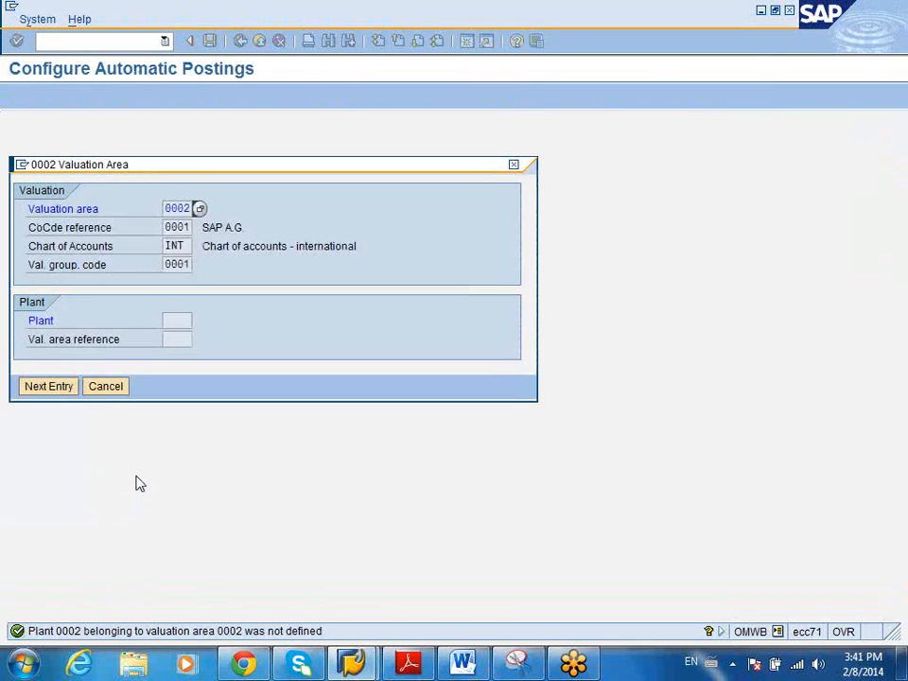
click(105, 388)
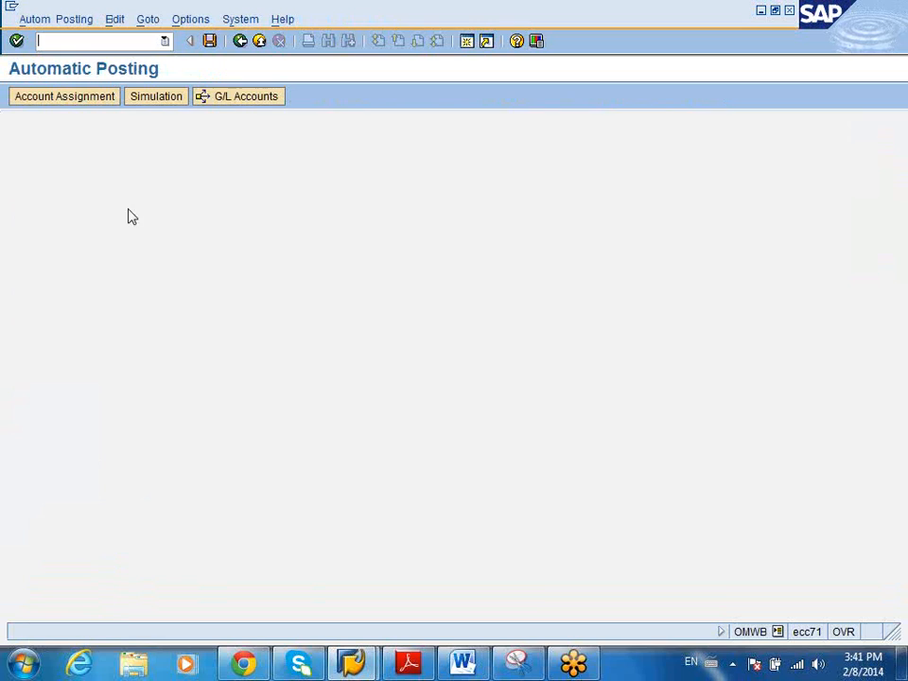
click(89, 98)
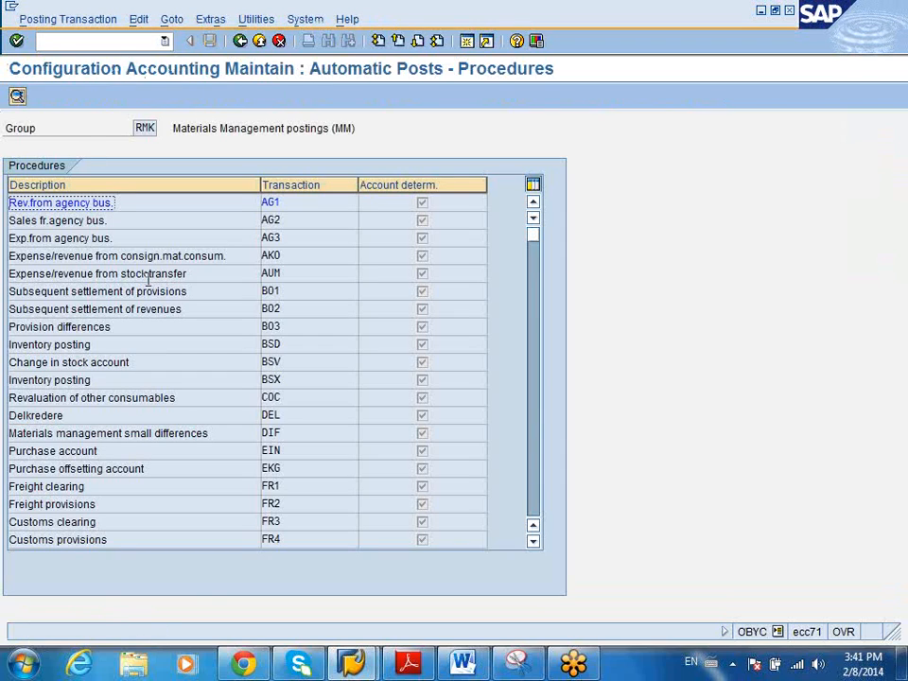
double_click(290, 379)
text(in)
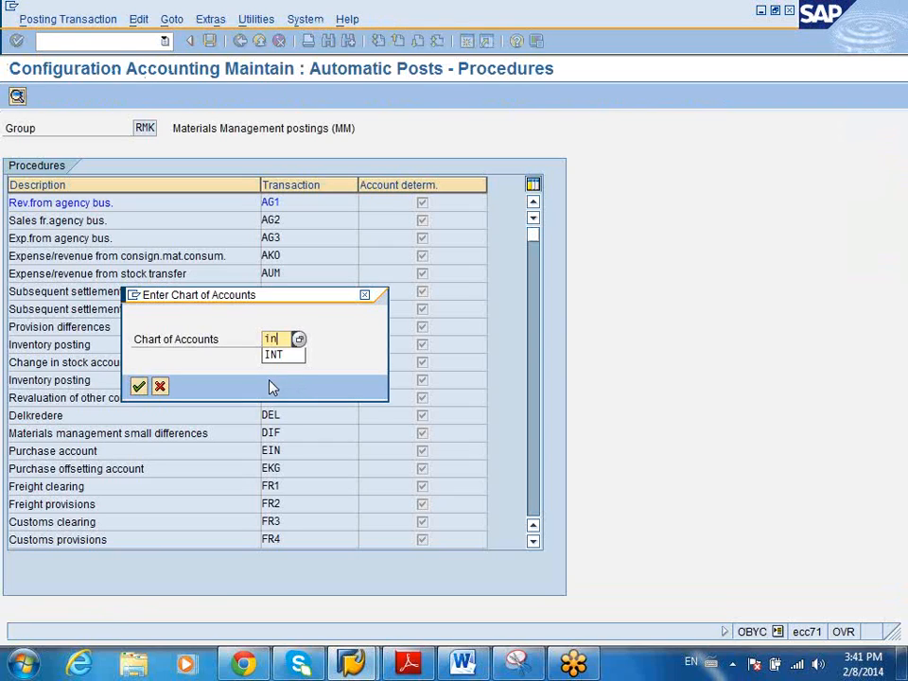
text(t)
key(Return)
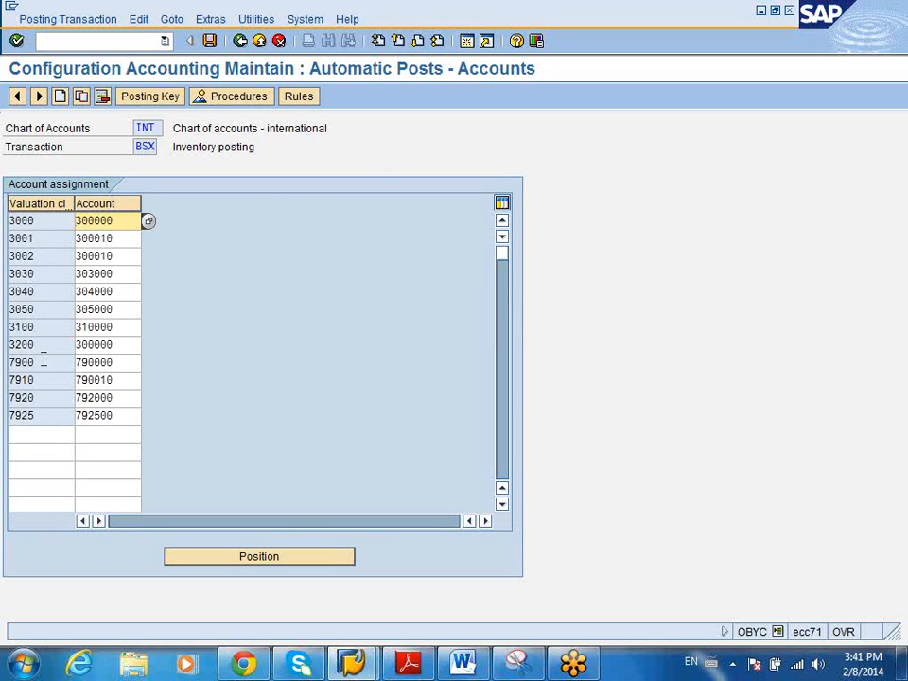
Step: Check the account determination rules for BSX and examine the account assigned to valuation class 3000
click(294, 97)
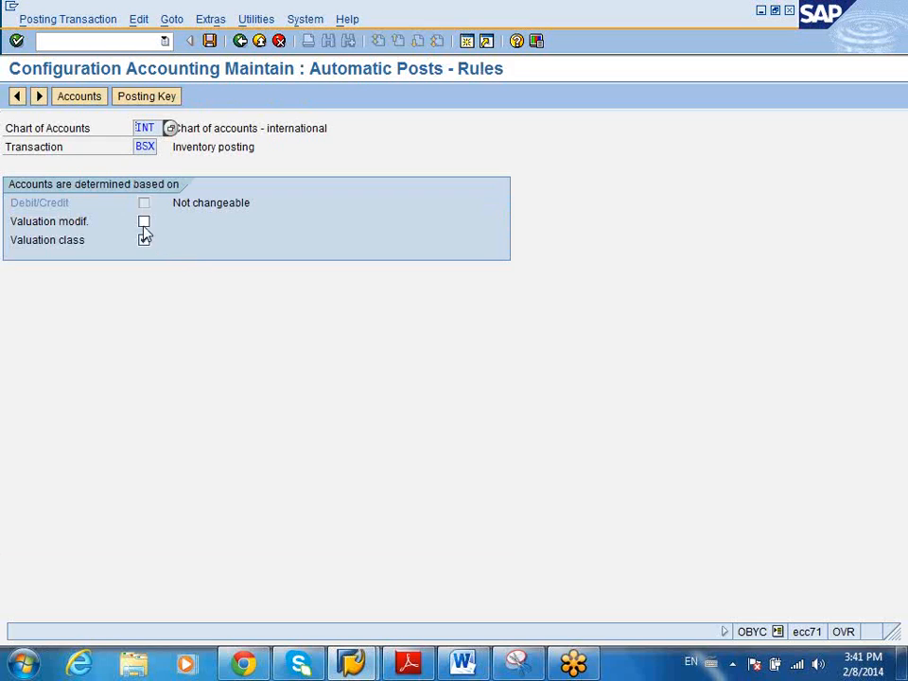
click(240, 40)
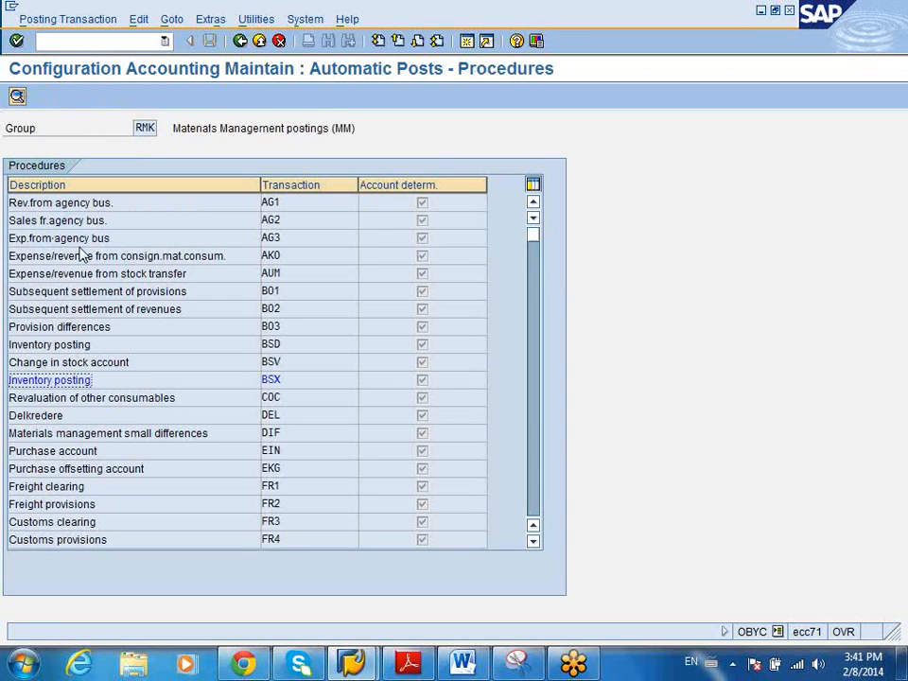
double_click(284, 380)
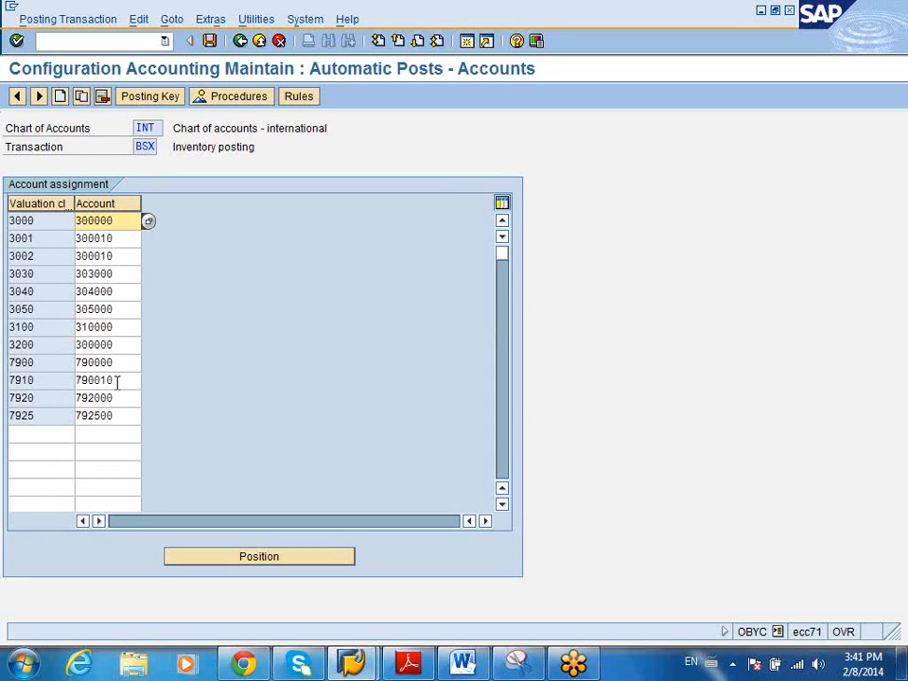
click(144, 147)
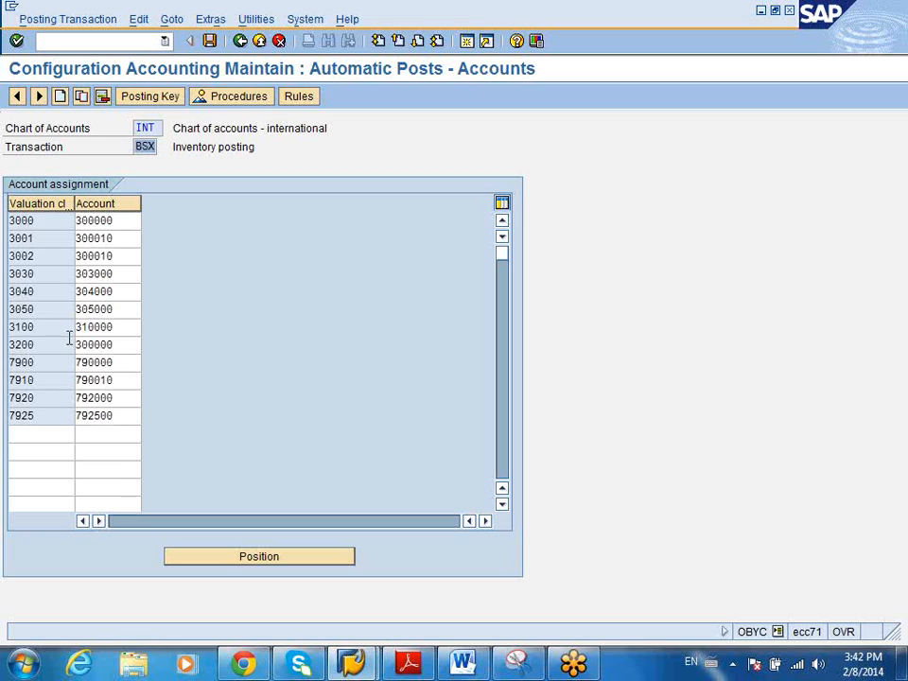
double_click(50, 220)
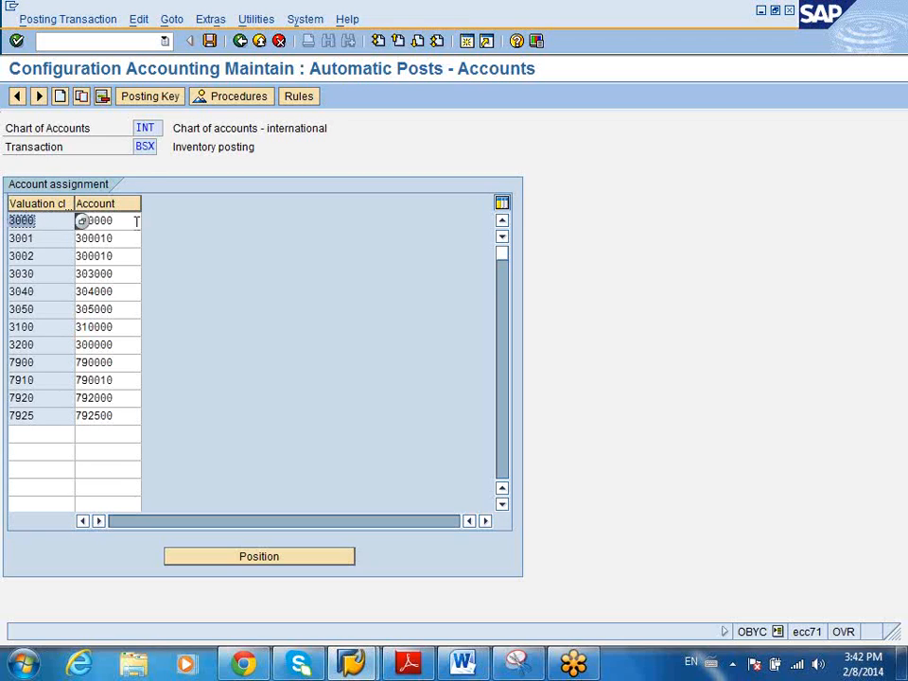
click(241, 43)
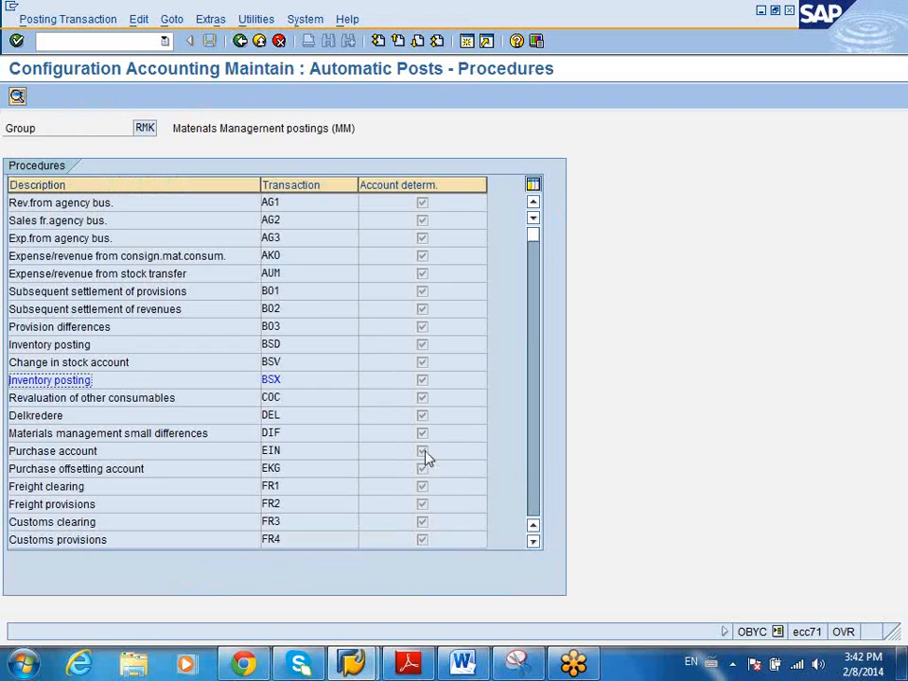
Step: Find the Offsetting entry for inventory posting procedure (GBB) and open its account assignments
click(535, 491)
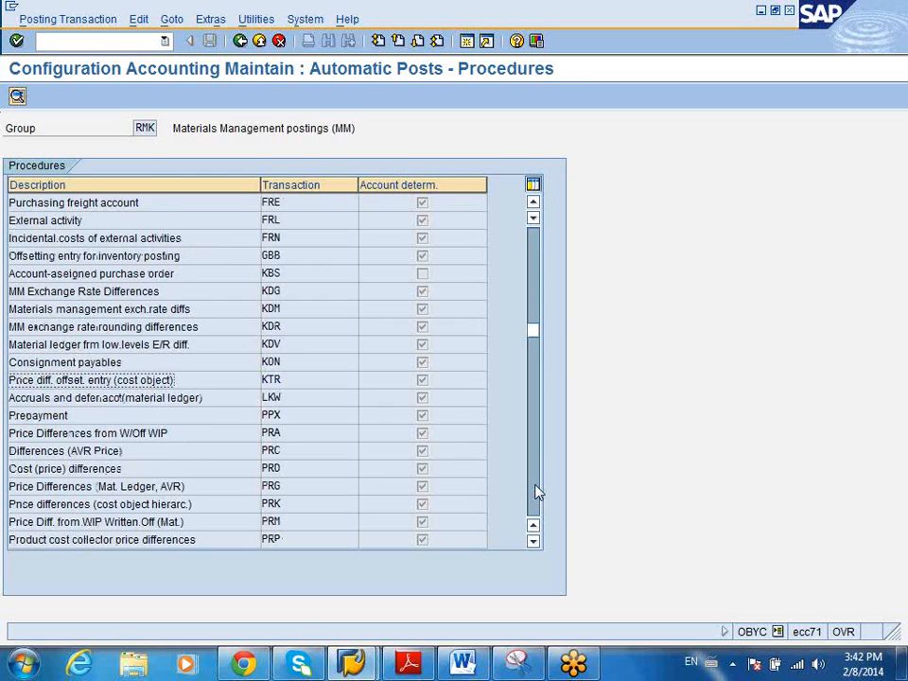
click(535, 284)
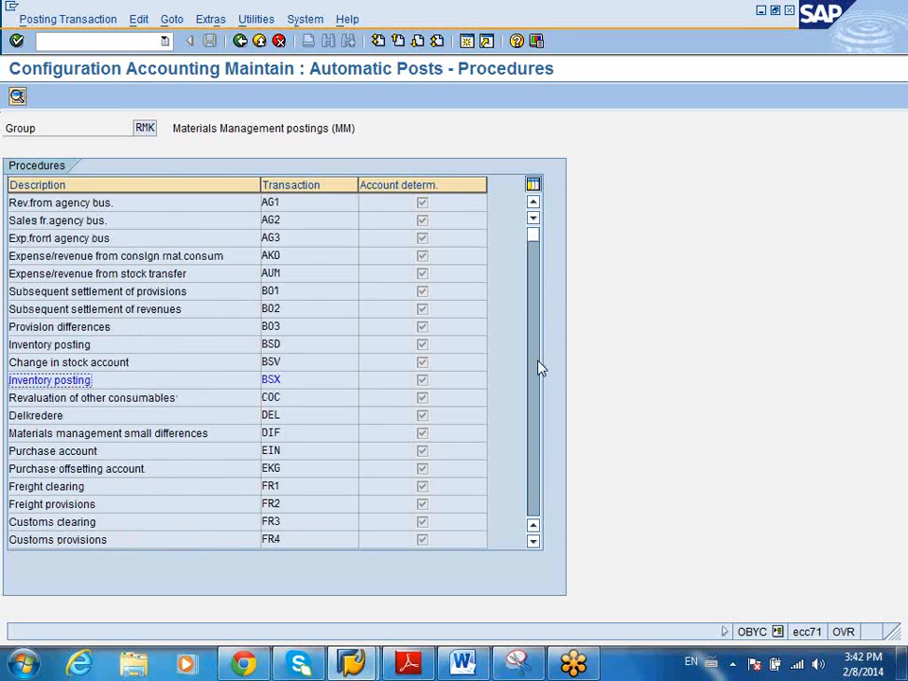
click(533, 499)
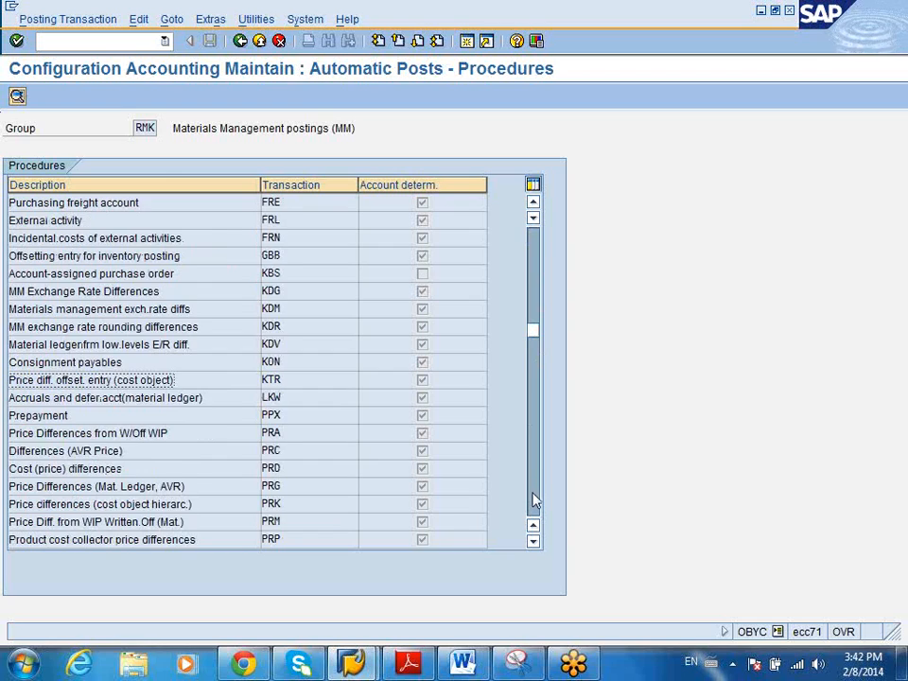
double_click(293, 256)
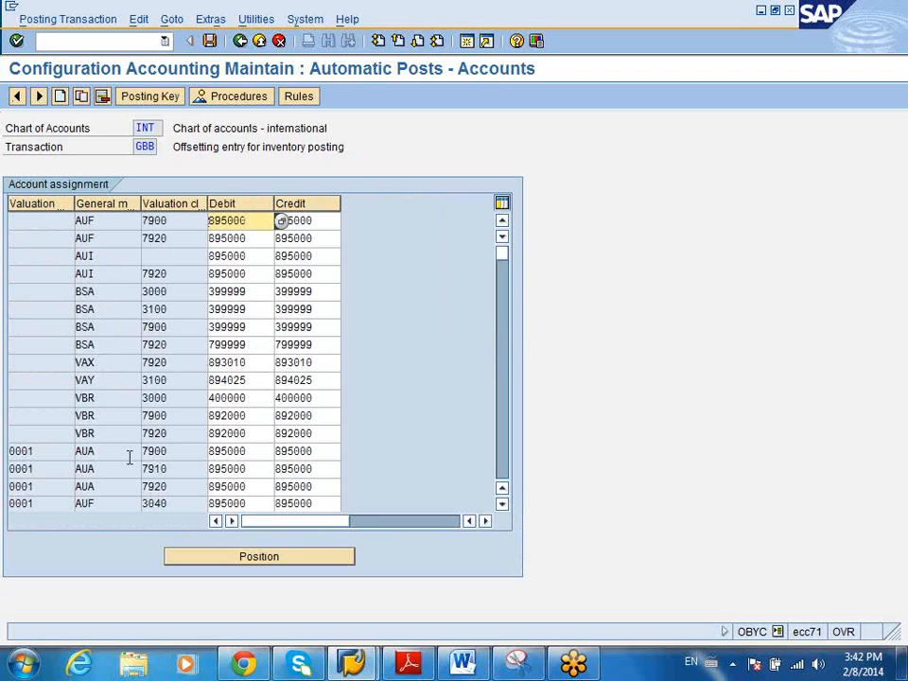
Step: Examine the GBB account assignments for valuation grouping code 0001, widening the General modification column to show its full heading
drag(36, 456, 14, 455)
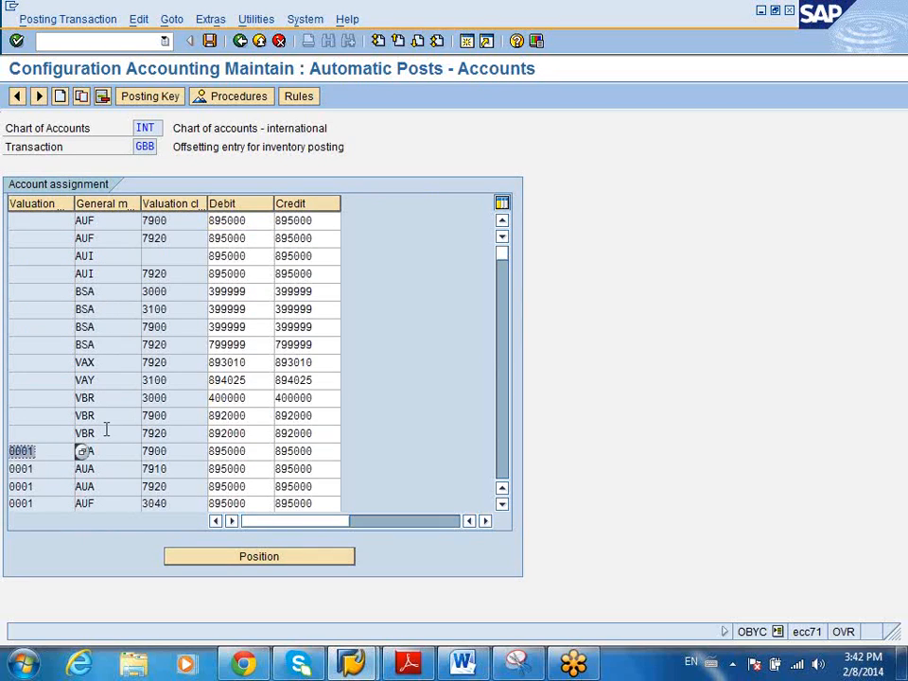
drag(180, 469, 131, 461)
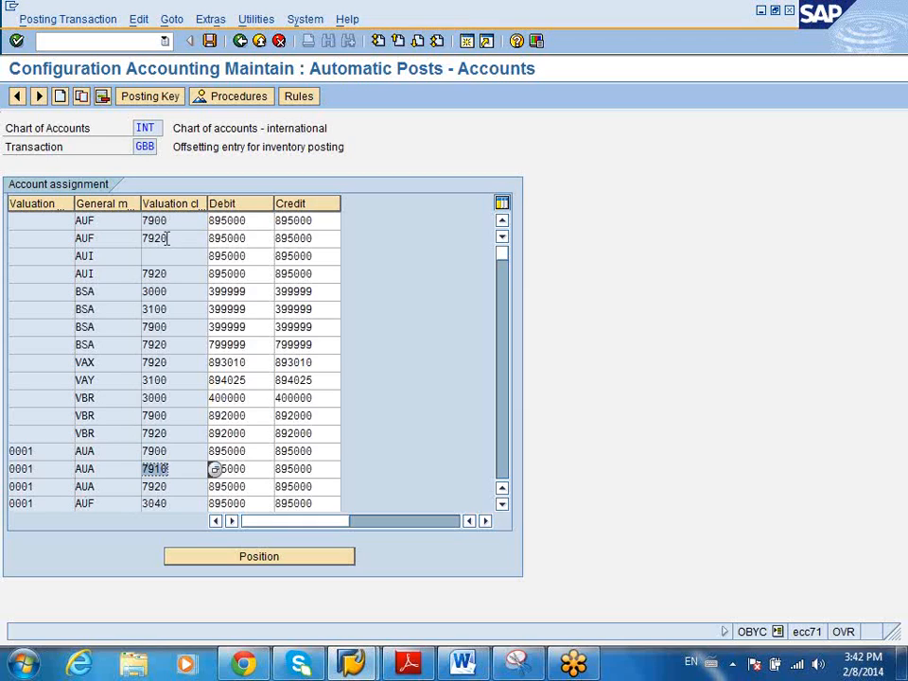
double_click(140, 204)
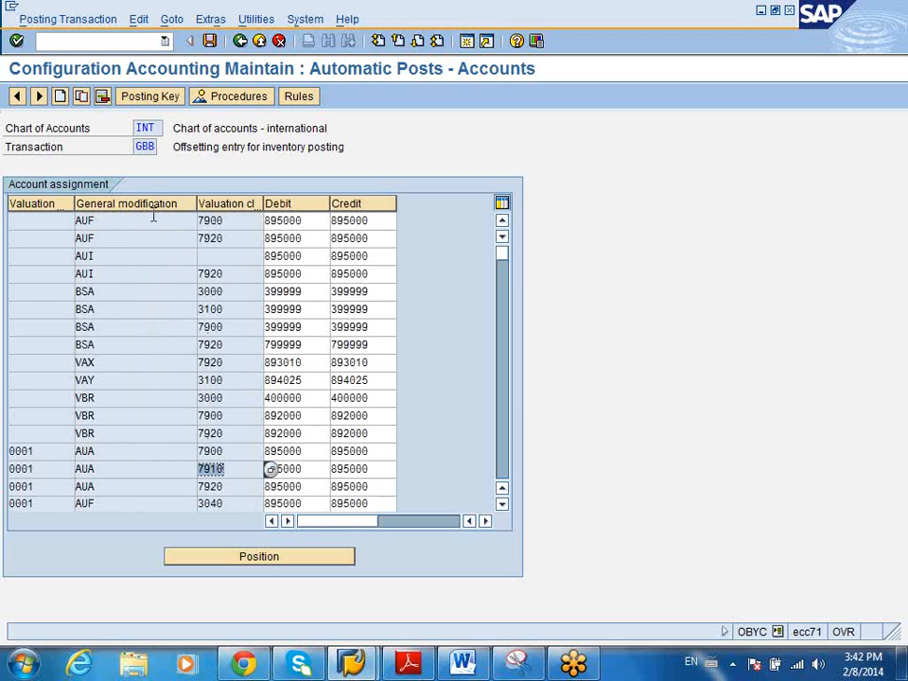
drag(110, 454, 71, 456)
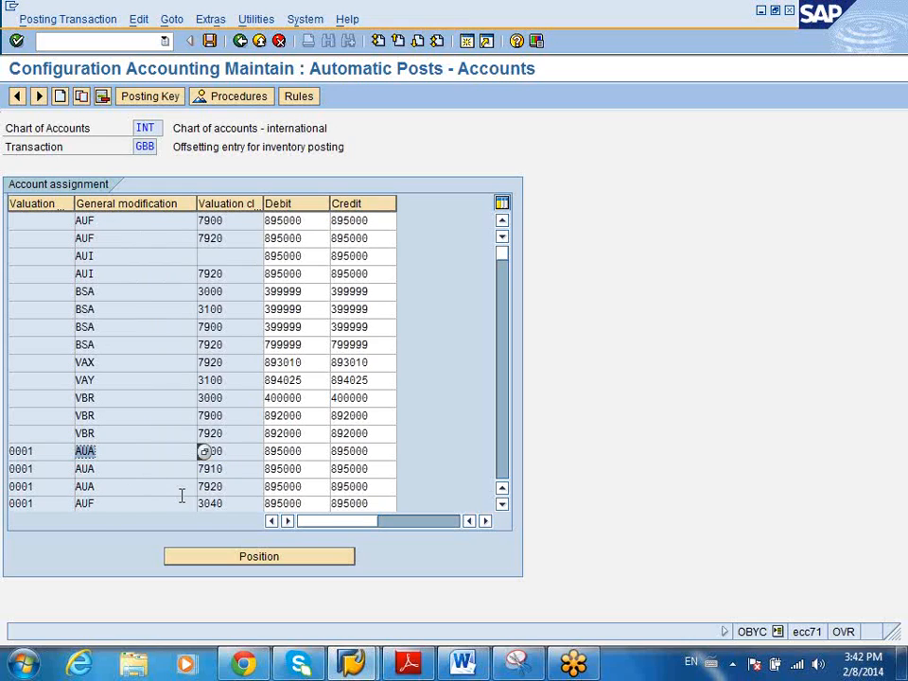
click(59, 454)
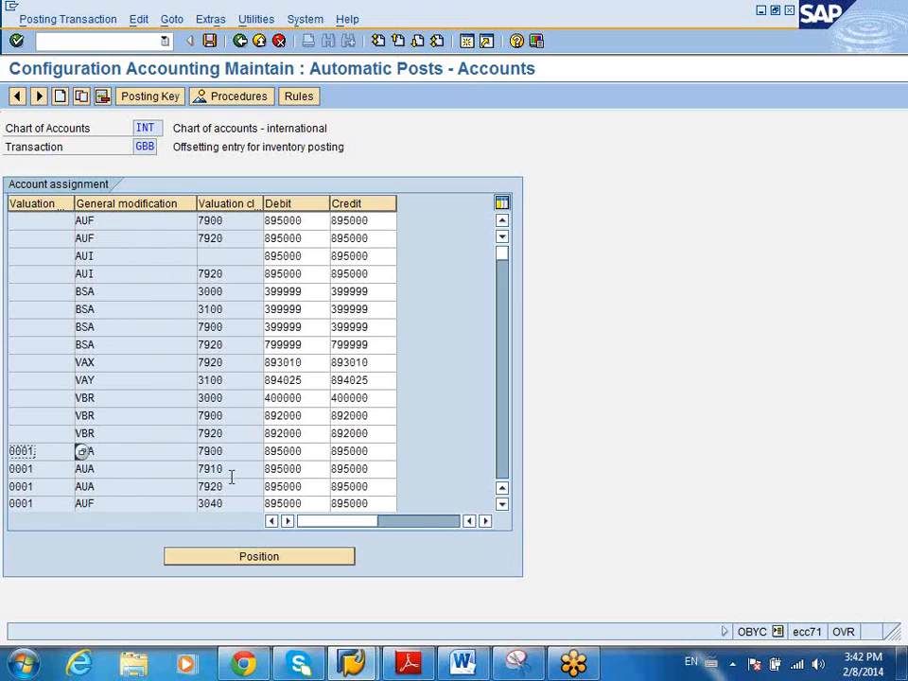
click(502, 507)
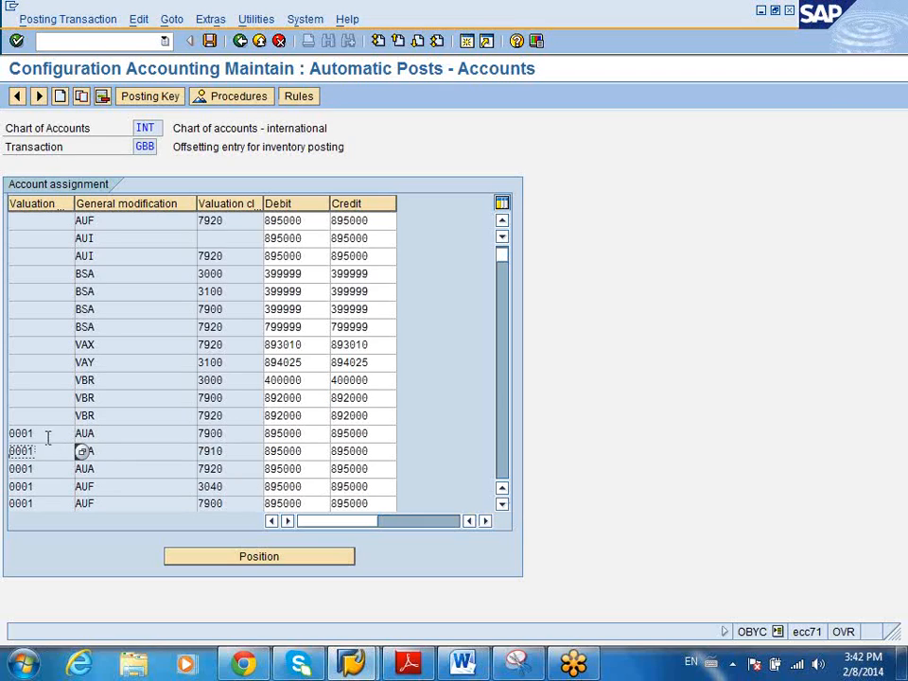
Step: Examine the AUA entry for valuation class 7900 under grouping code 0001, including its debit account
click(44, 434)
click(111, 431)
drag(105, 431, 67, 434)
click(233, 437)
drag(232, 437, 192, 437)
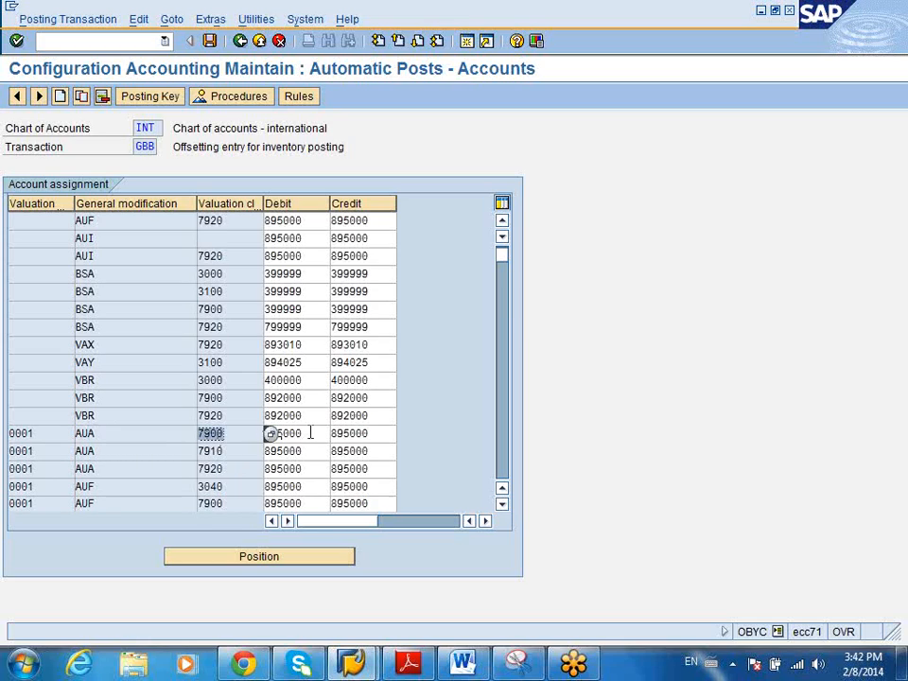
drag(310, 432, 260, 434)
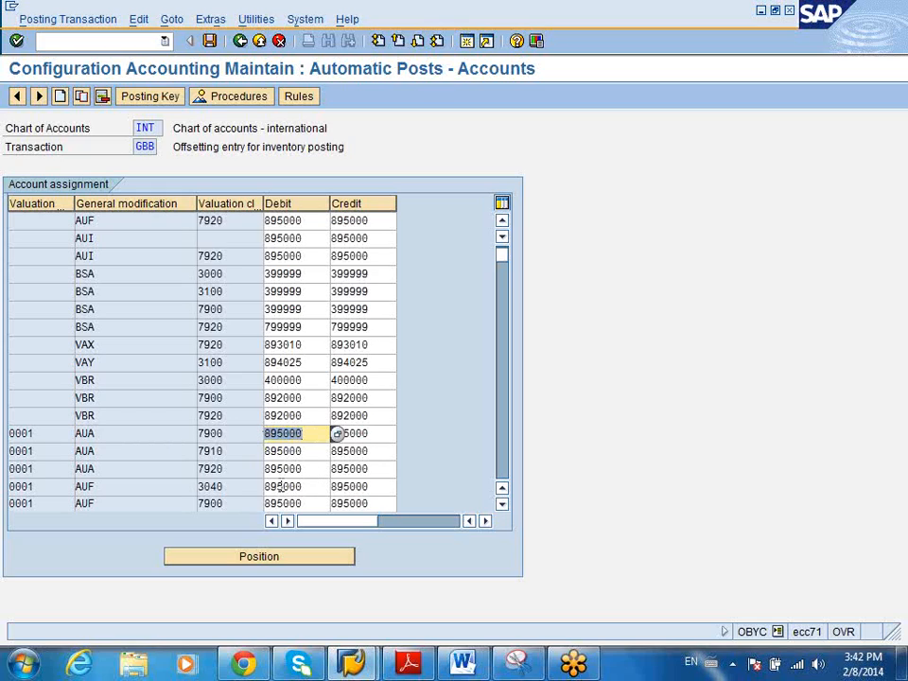
Step: Set the debit account of the AUF entry for valuation class 3040 to 799999, copied from the BSA entry for class 7920
double_click(108, 486)
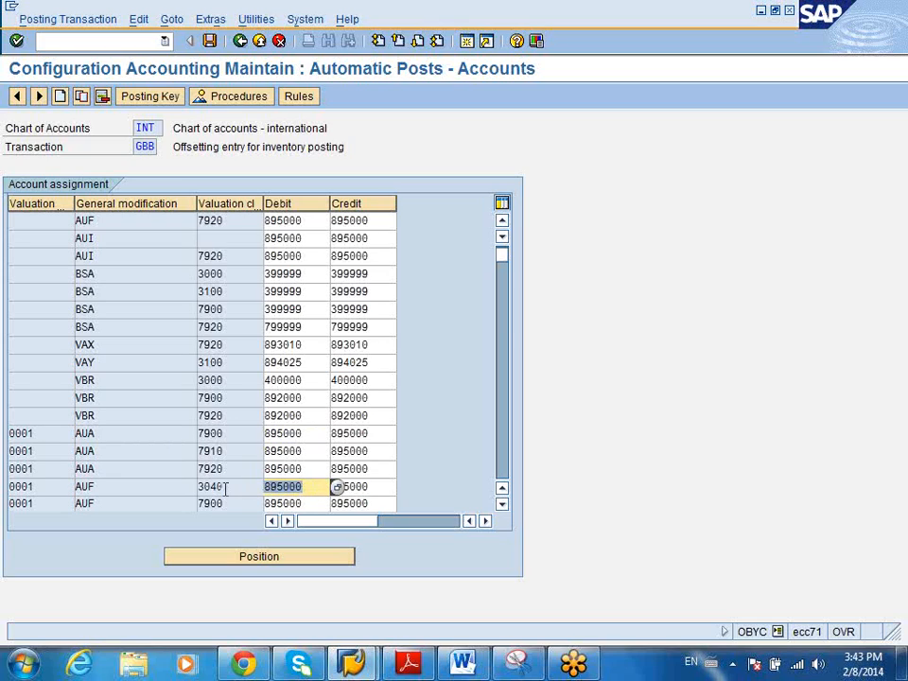
text(9)
double_click(307, 327)
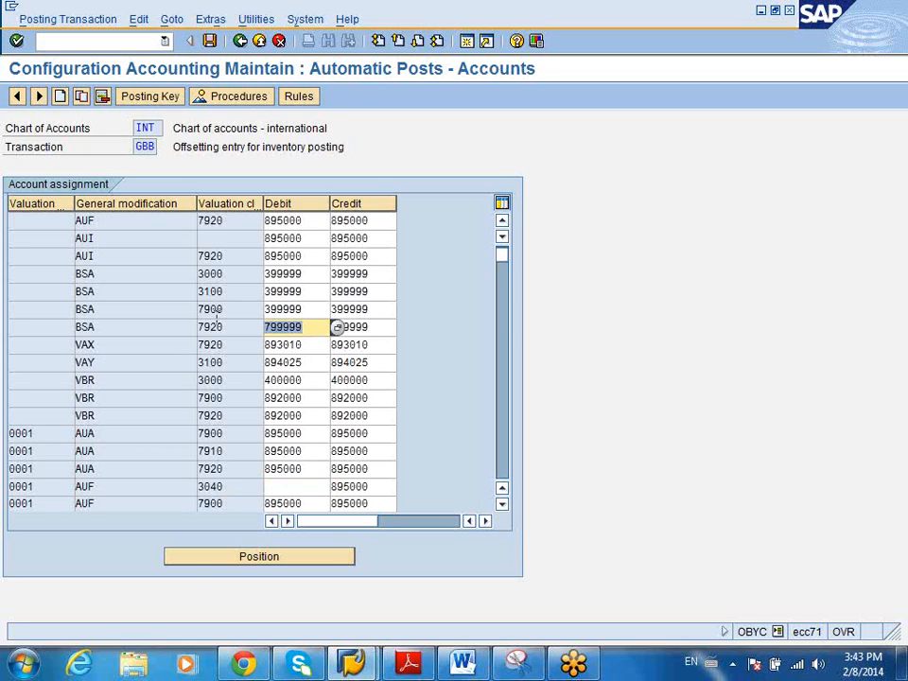
key(ctrl+c)
click(305, 486)
key(ctrl+v)
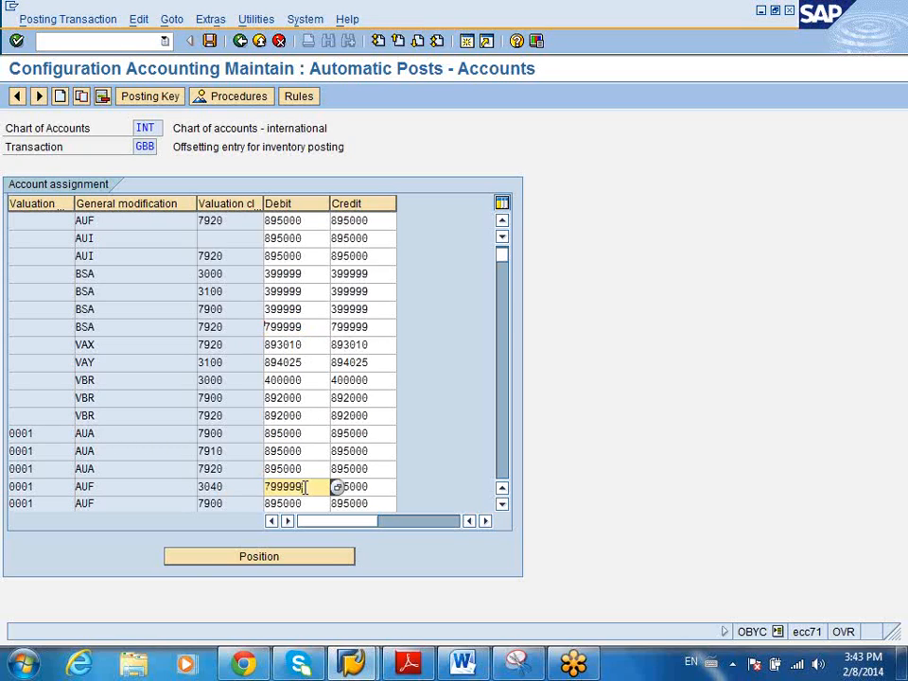
Step: Compare the AUA and AUF entries of grouping code 0001 by general modification, valuation class and debit account
click(94, 434)
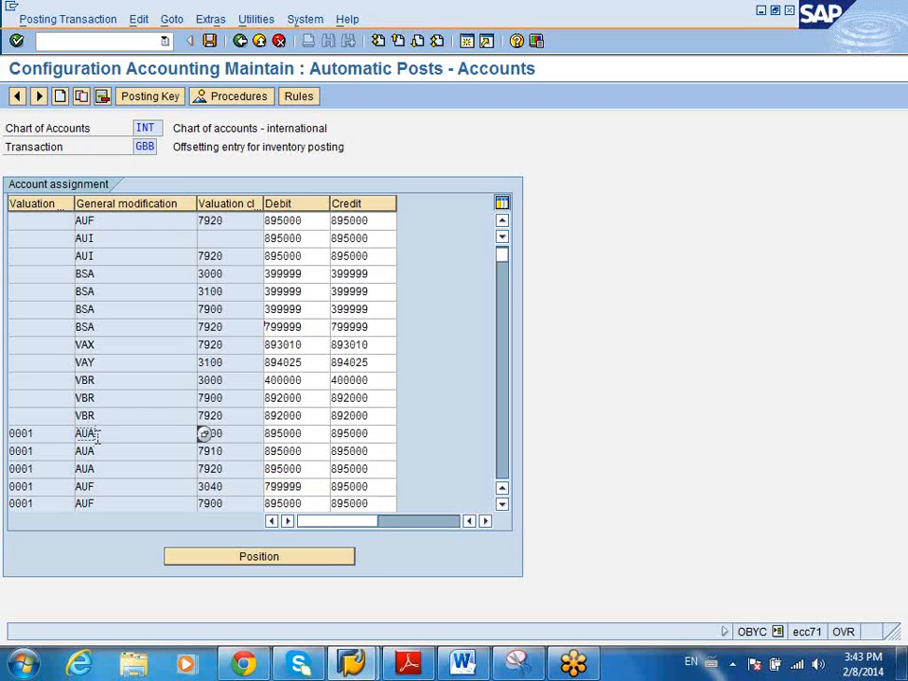
drag(96, 435, 66, 434)
drag(99, 487, 67, 488)
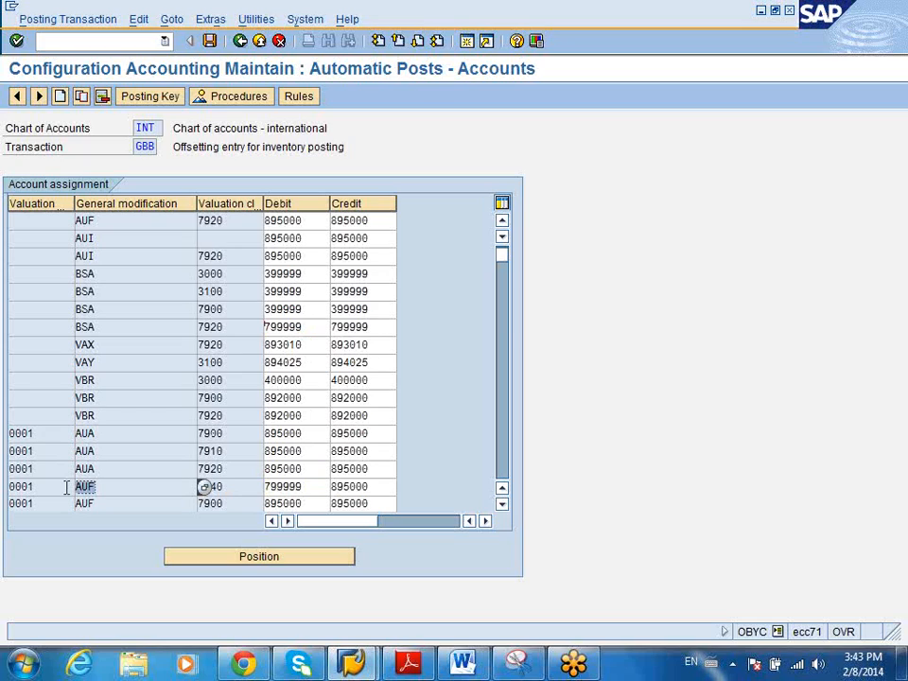
click(98, 434)
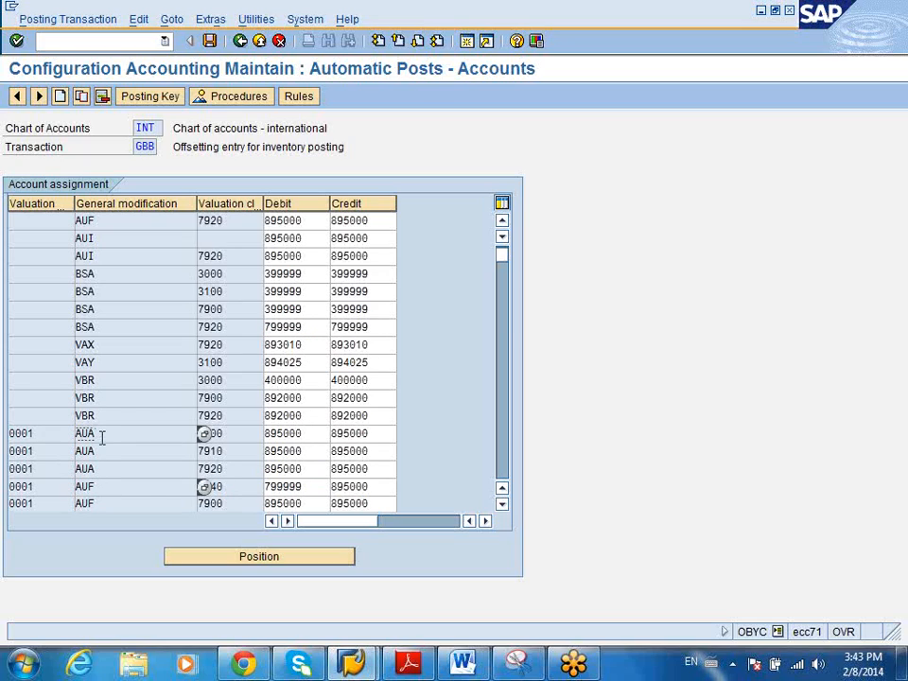
click(102, 487)
click(87, 432)
click(108, 488)
click(208, 433)
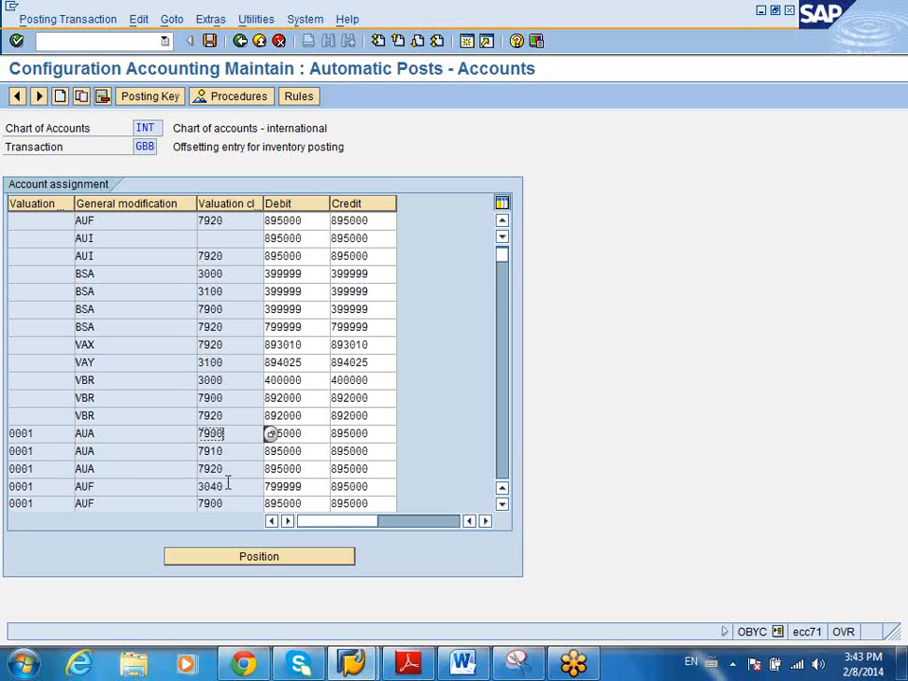
click(227, 484)
click(284, 433)
click(291, 470)
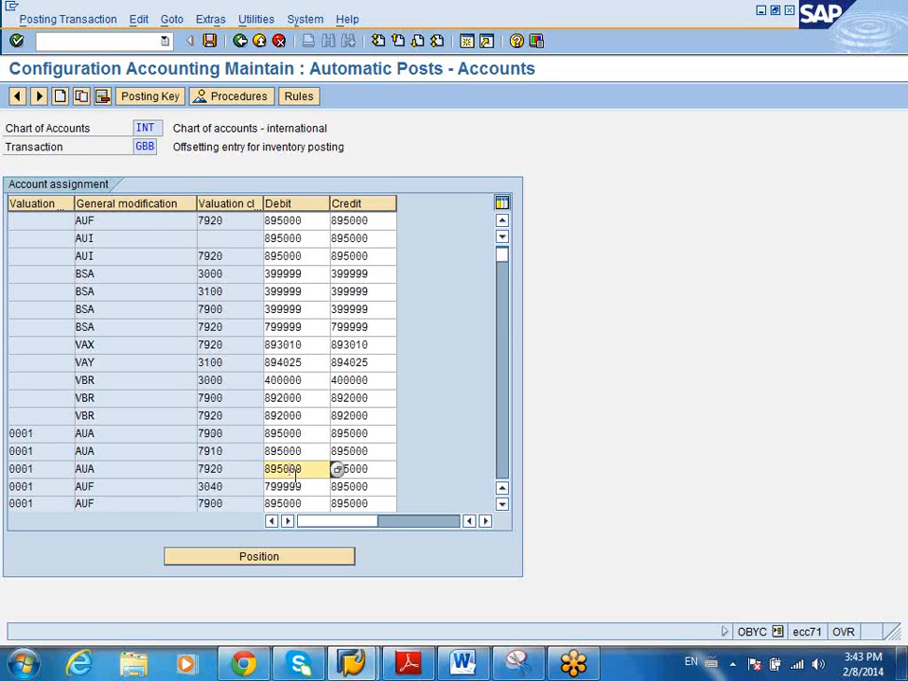
click(87, 432)
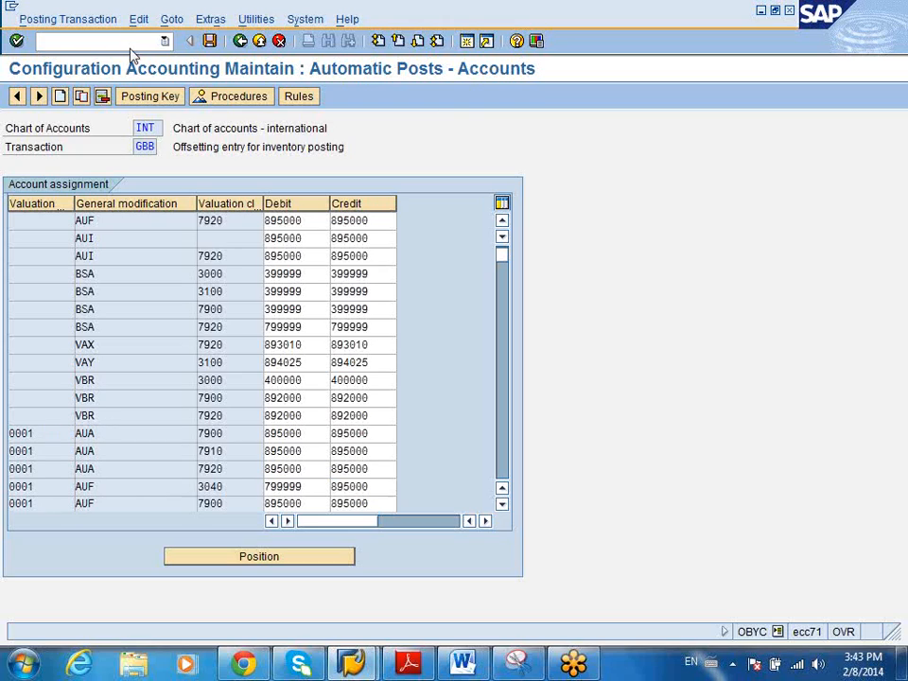
Step: Leave the GBB account assignments and display the SAP Customizing Implementation Guide through transaction SPRO
key(shift+F3)
text(spro)
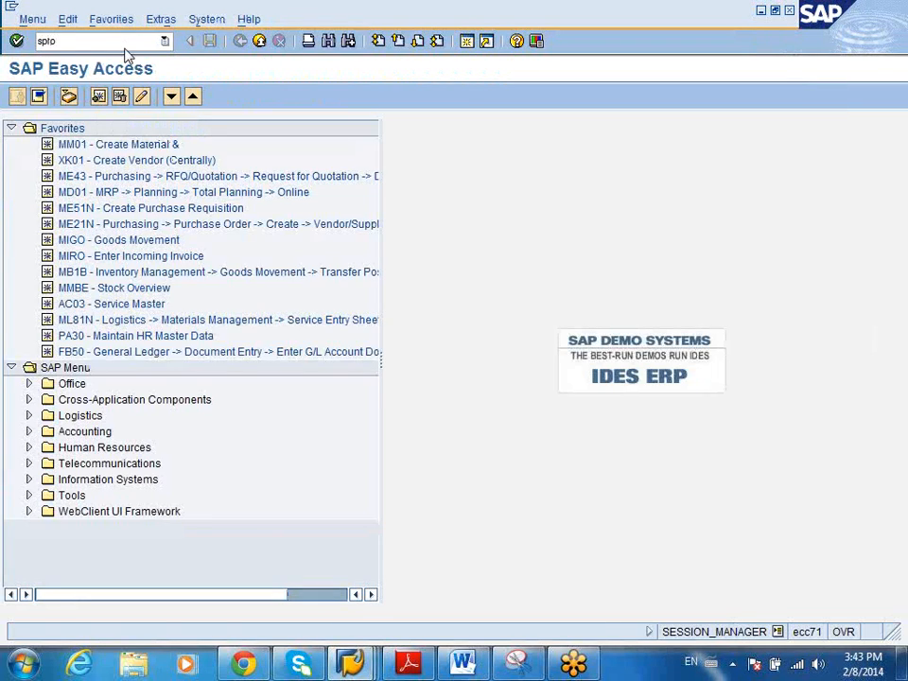
key(Return)
click(100, 100)
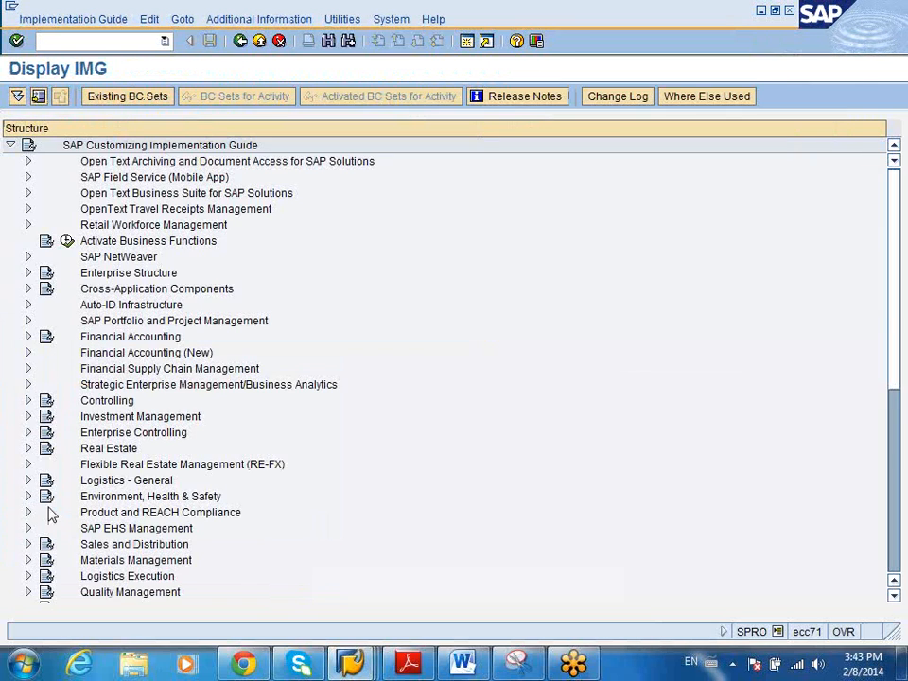
Step: Open Define Account Grouping for Movement Types under Materials Management, Valuation and Account Assignment, Account Determination Without Wizard
click(29, 560)
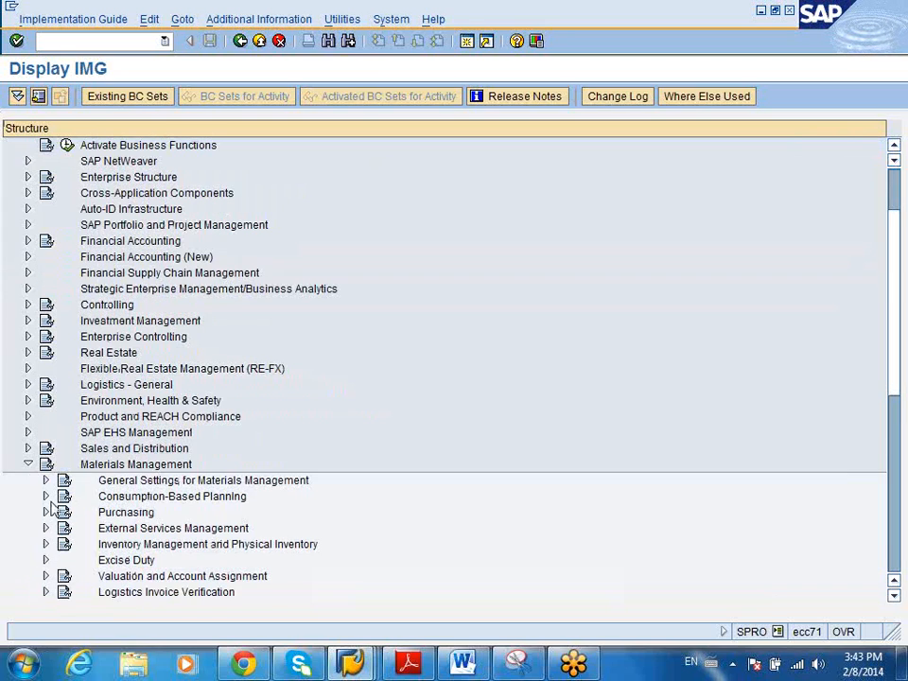
click(46, 576)
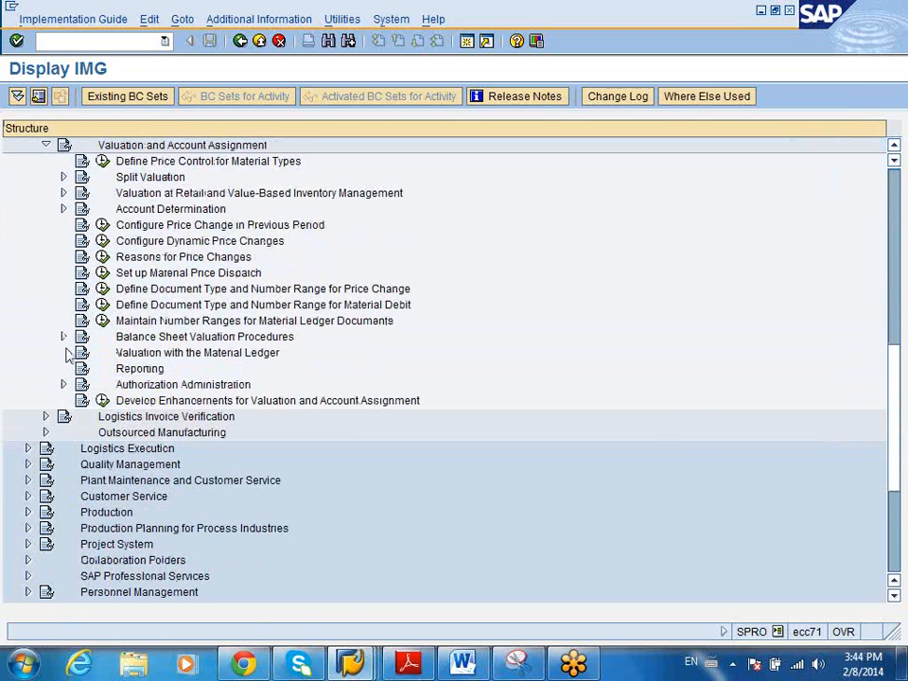
click(62, 209)
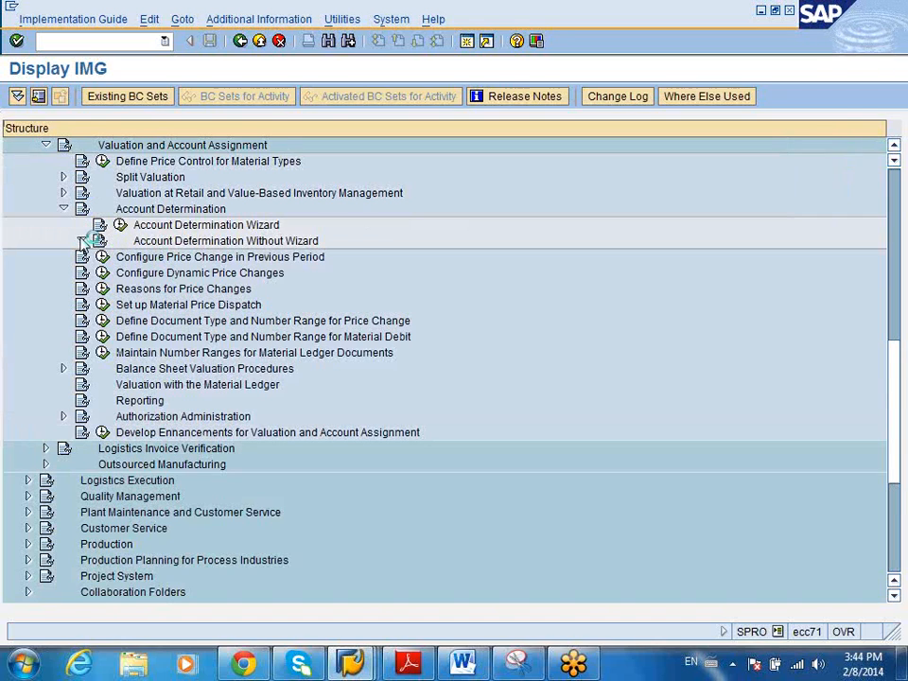
click(81, 240)
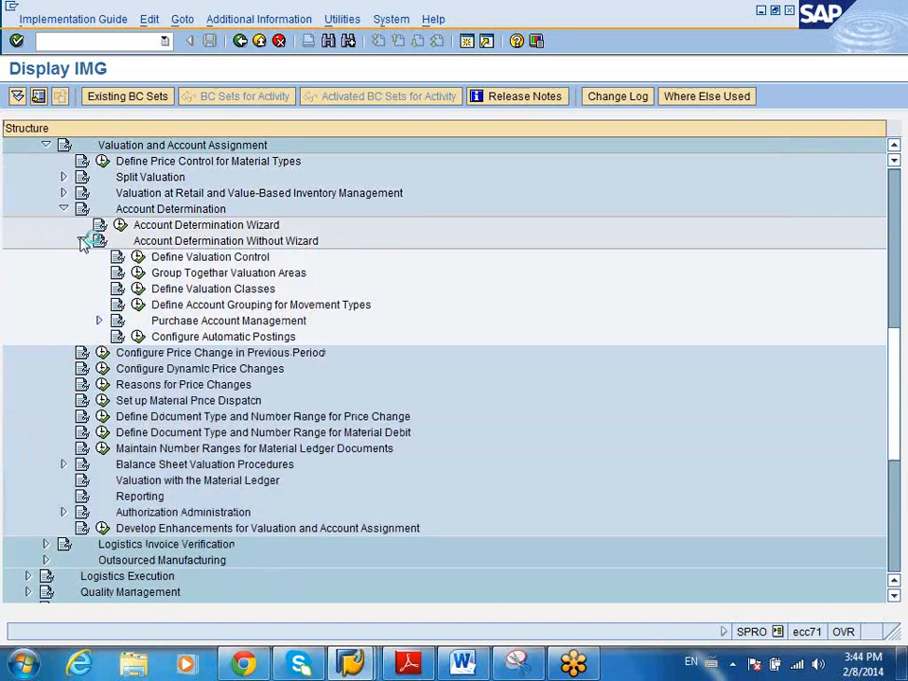
click(138, 305)
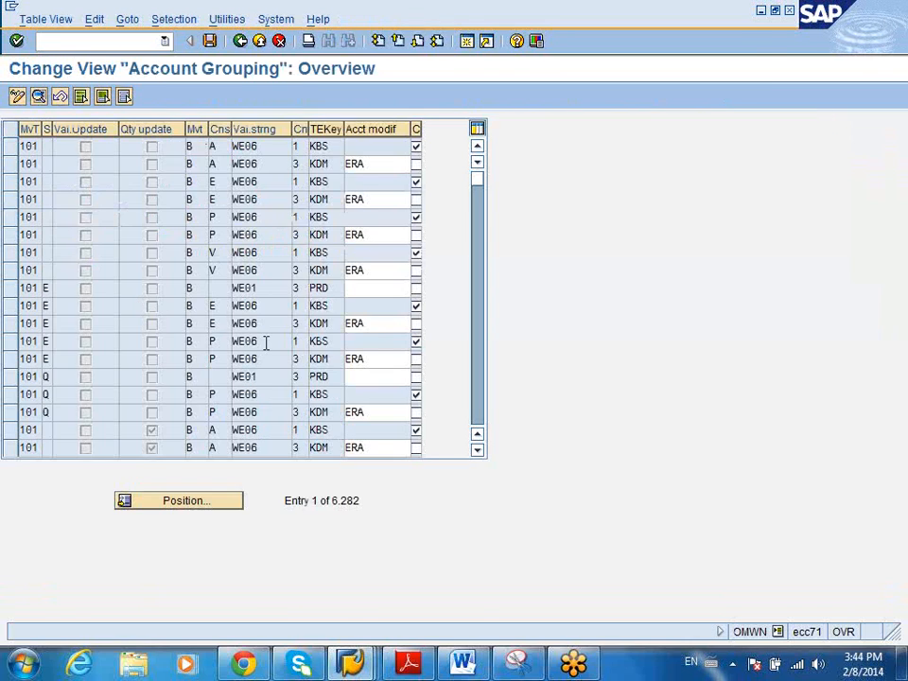
click(204, 511)
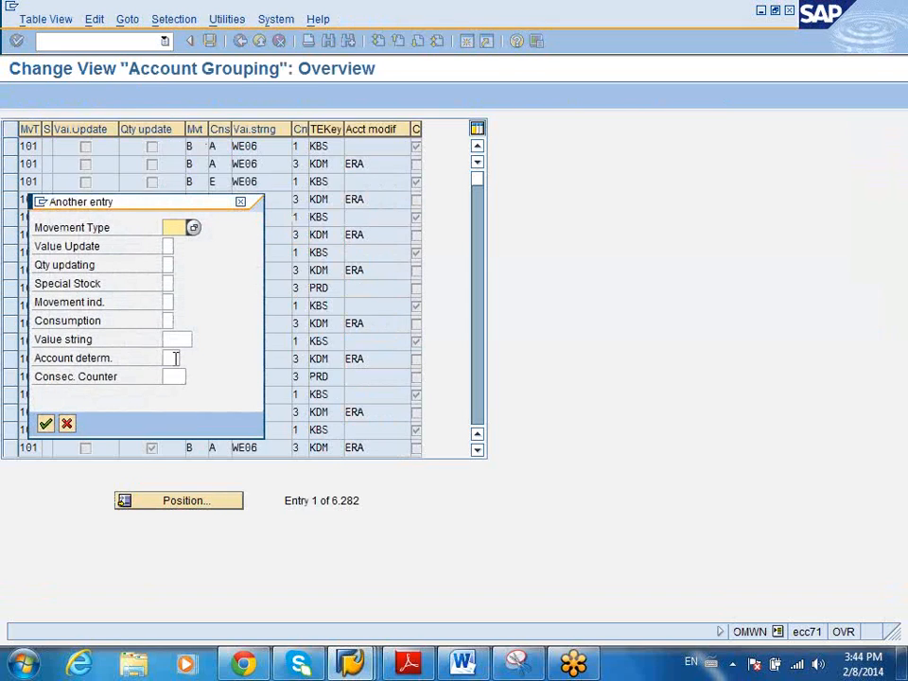
click(67, 424)
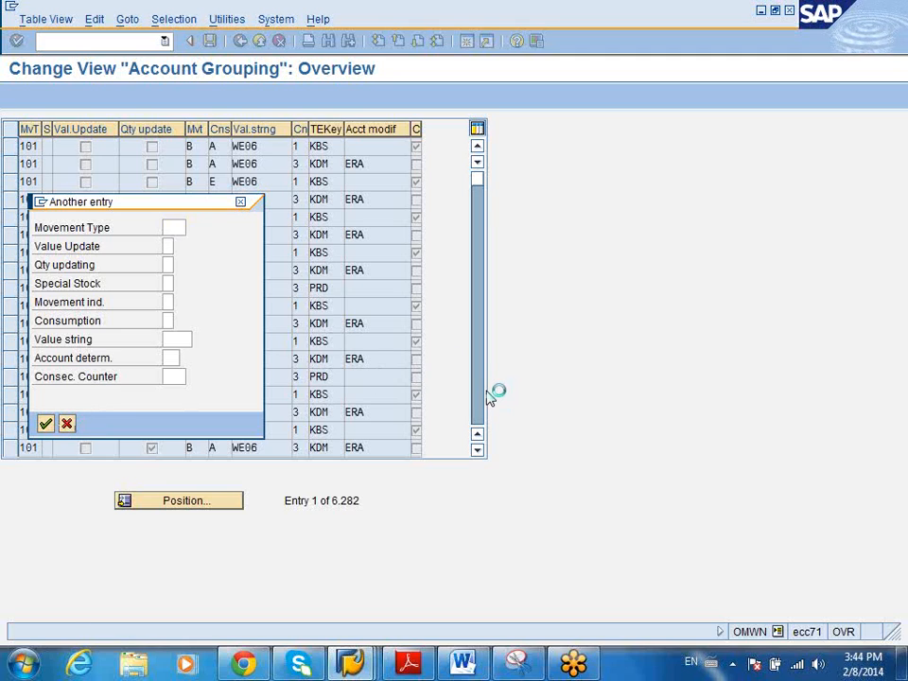
click(385, 293)
text(AUA)
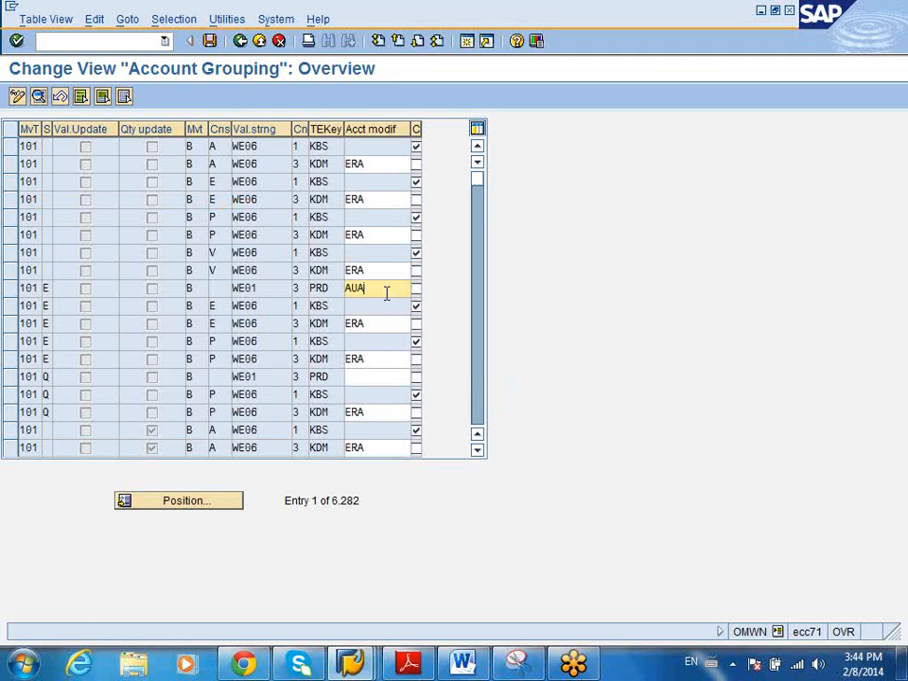
key(BackSpace)
key(BackSpace)
Step: Examine the account modifiers and transaction keys assigned to movement types 101, 102 and 105 in the account grouping table
click(481, 355)
click(481, 355)
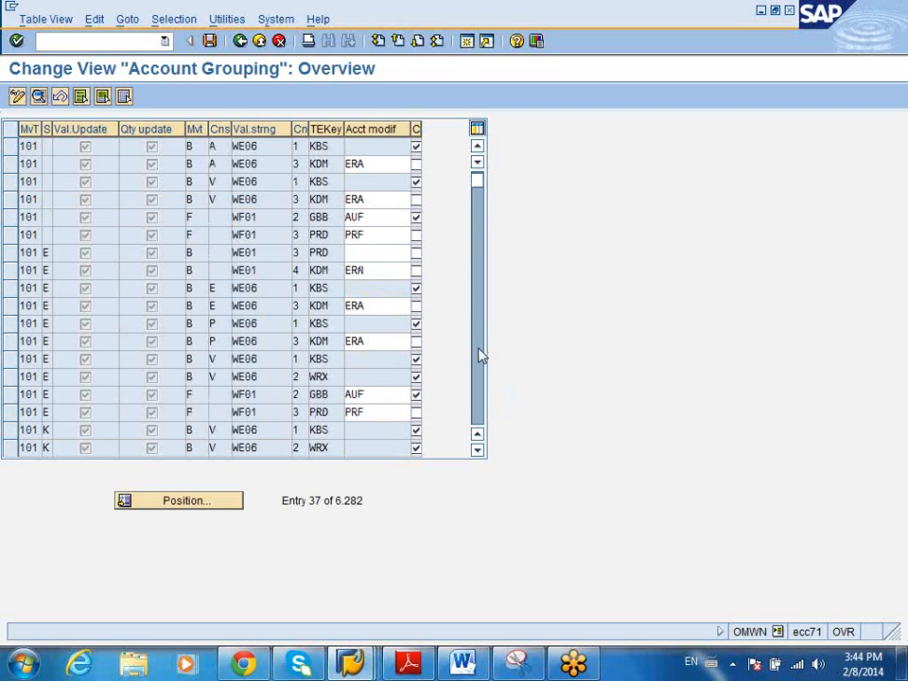
click(480, 357)
click(481, 359)
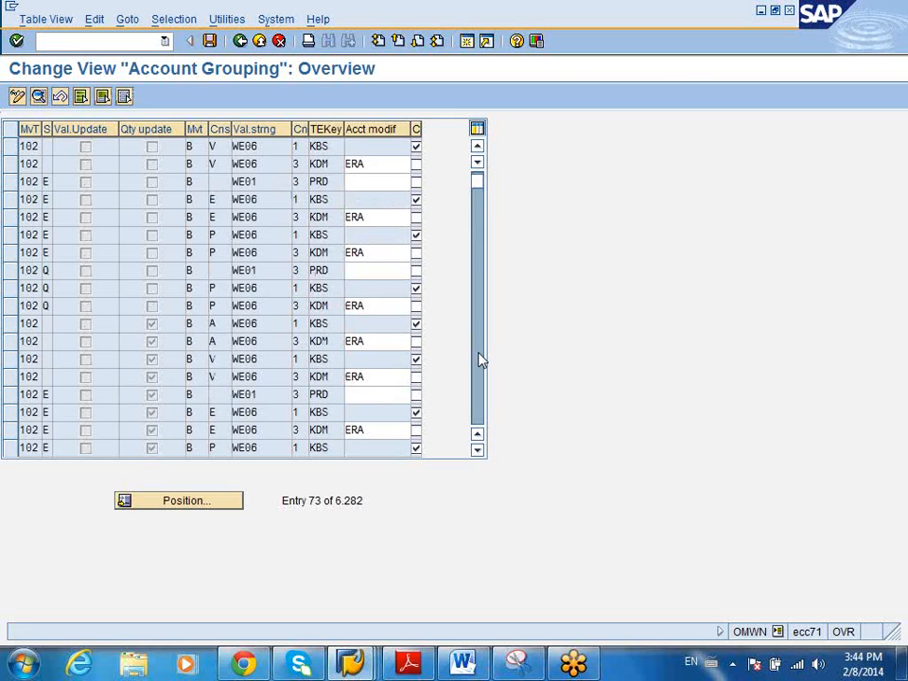
click(480, 367)
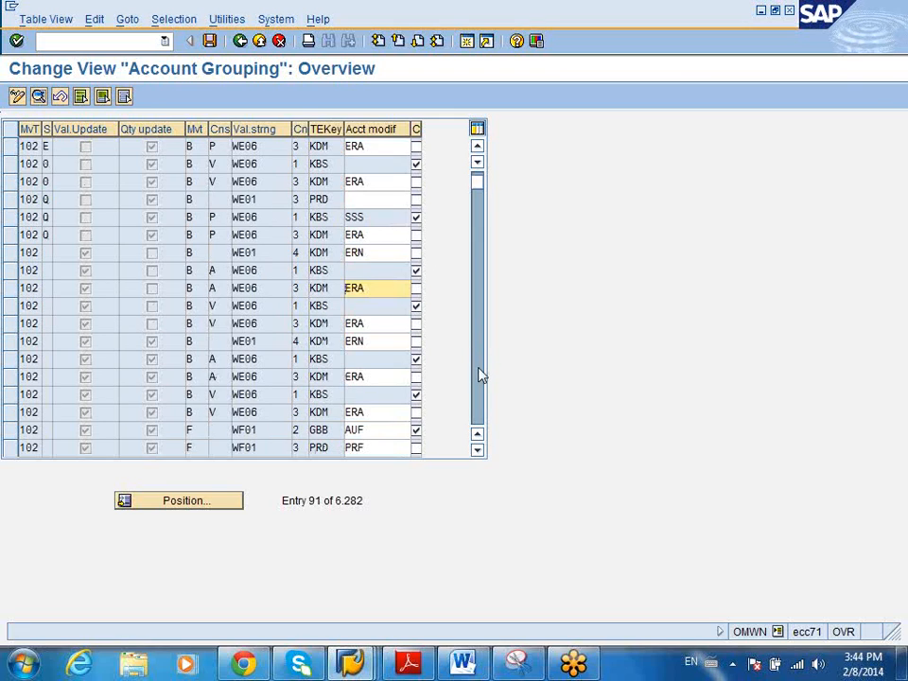
click(481, 375)
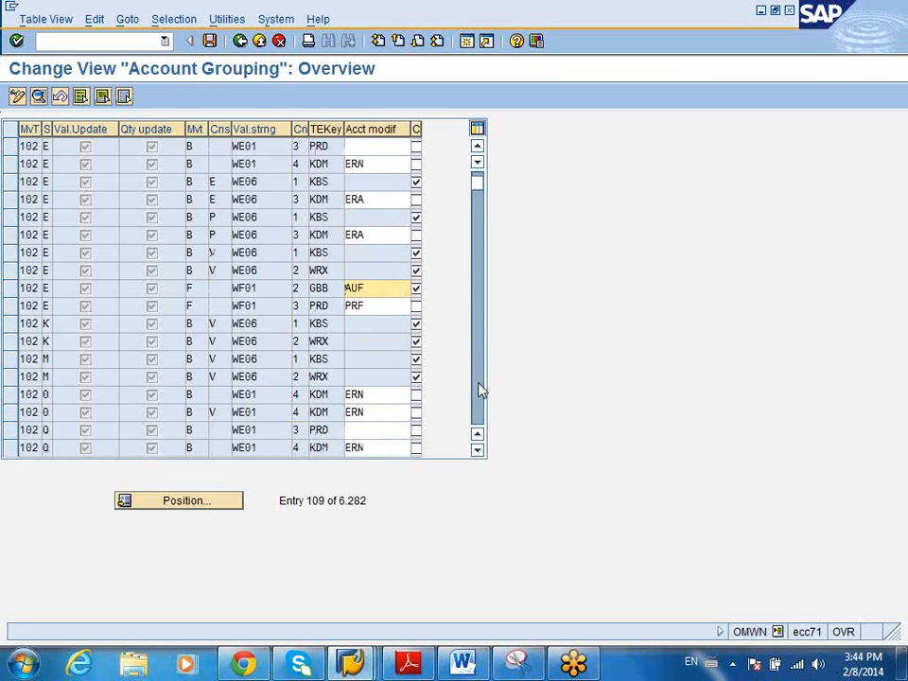
click(480, 395)
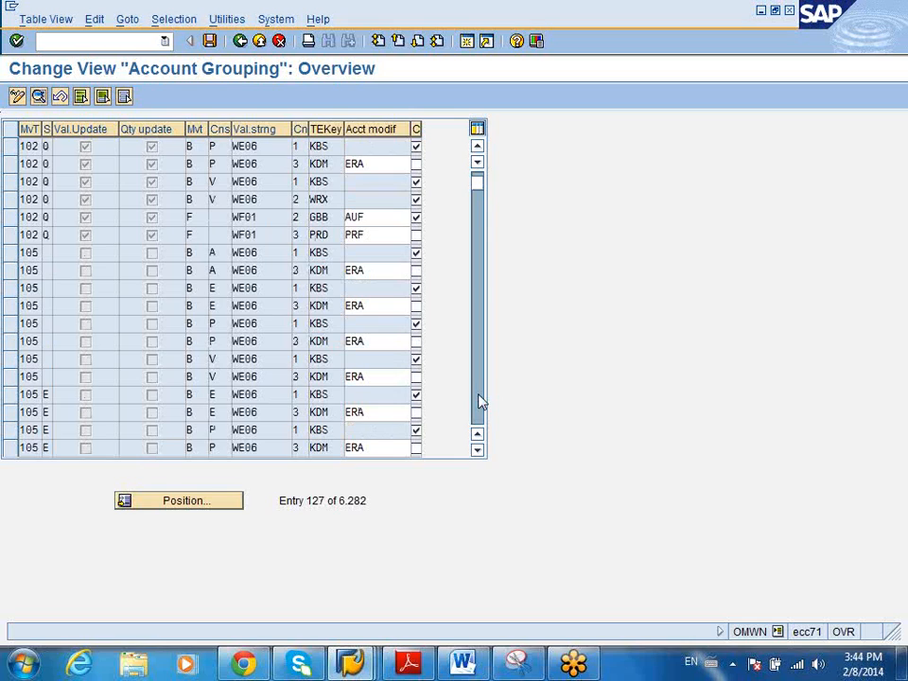
click(480, 404)
Step: Look through the GBB account modifiers of movement types 334 and 416 to 429, ending at the movement type 262 entries
drag(482, 189, 481, 295)
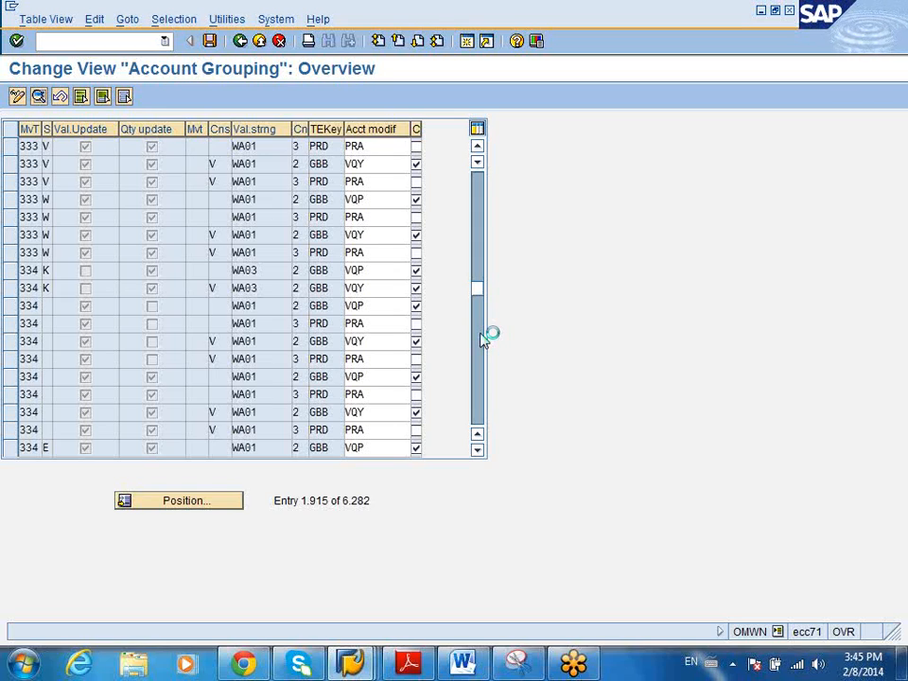
click(481, 338)
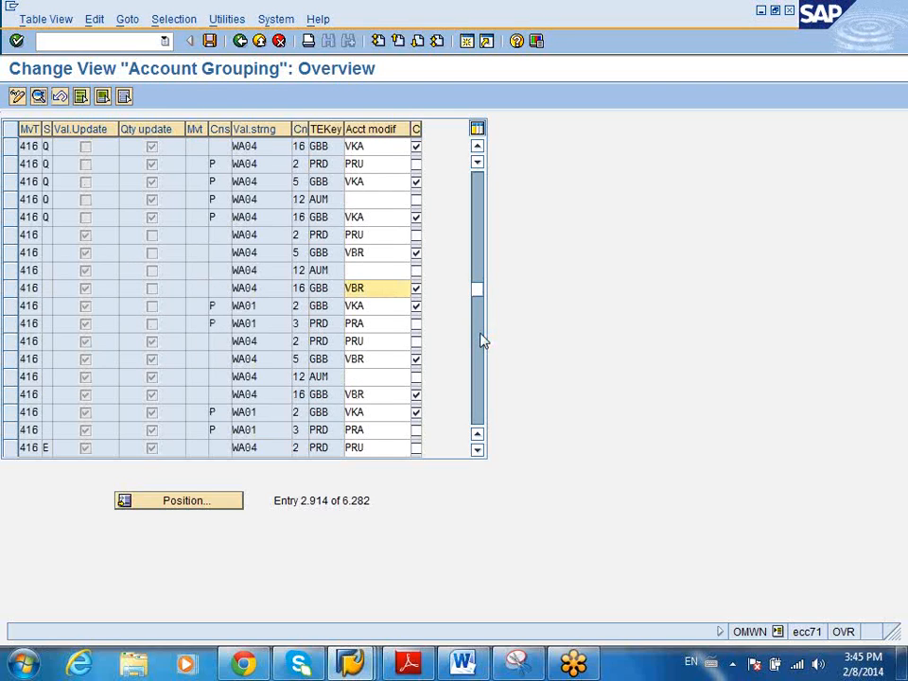
click(480, 339)
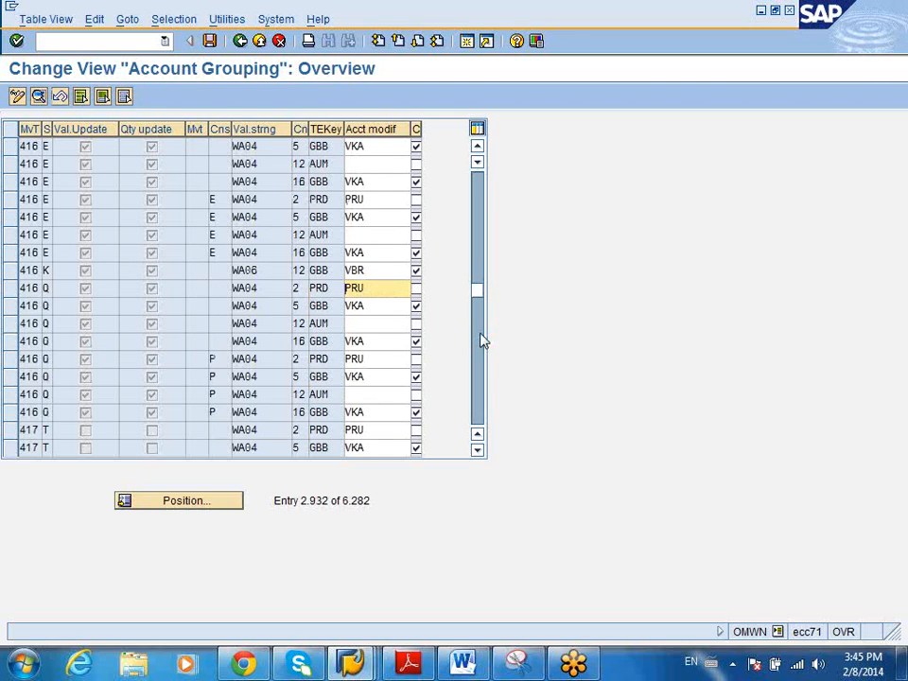
click(481, 338)
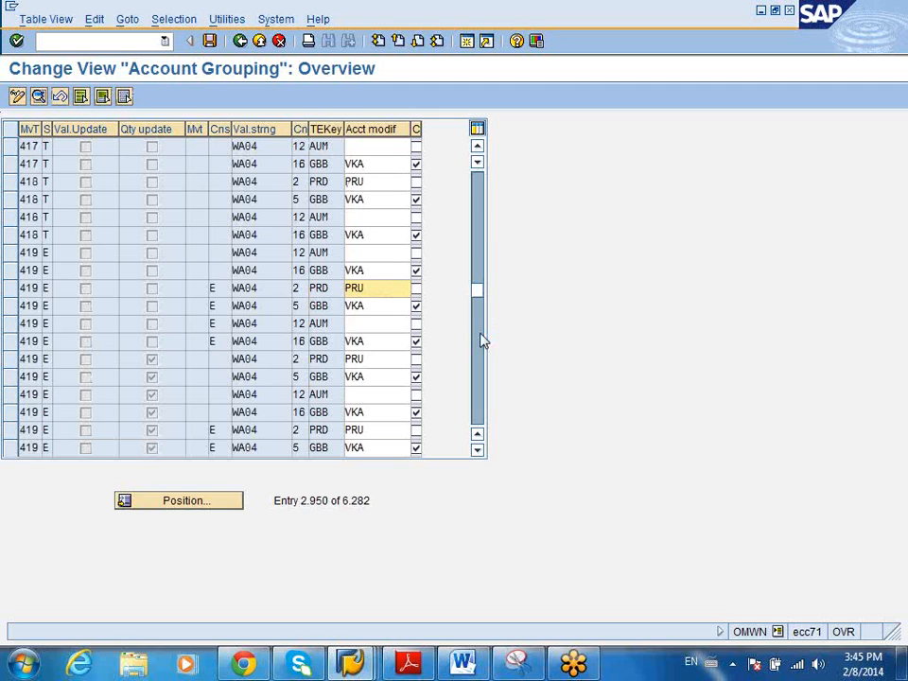
click(481, 340)
click(480, 339)
click(479, 345)
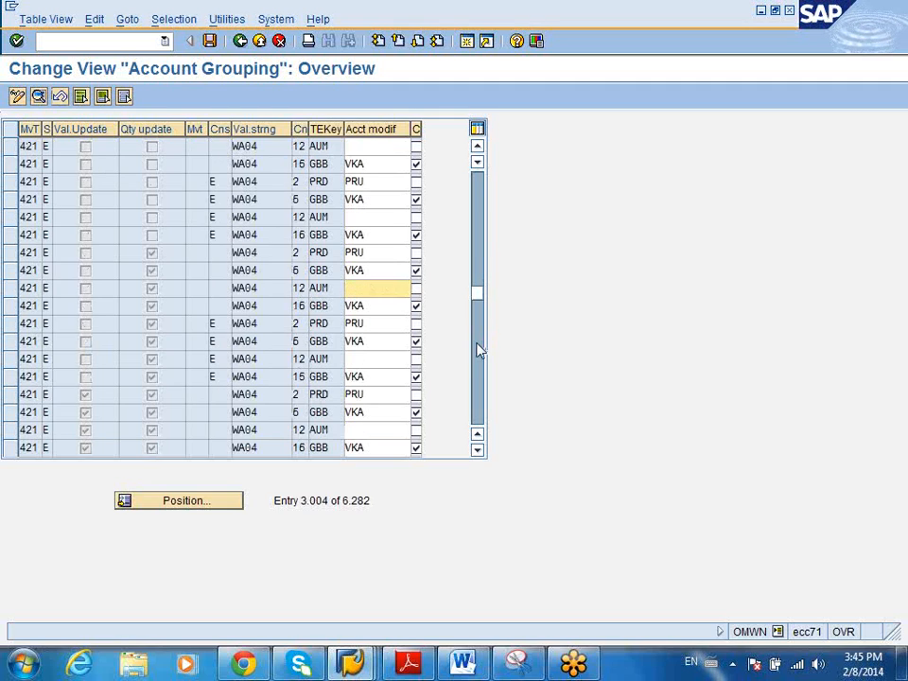
click(479, 349)
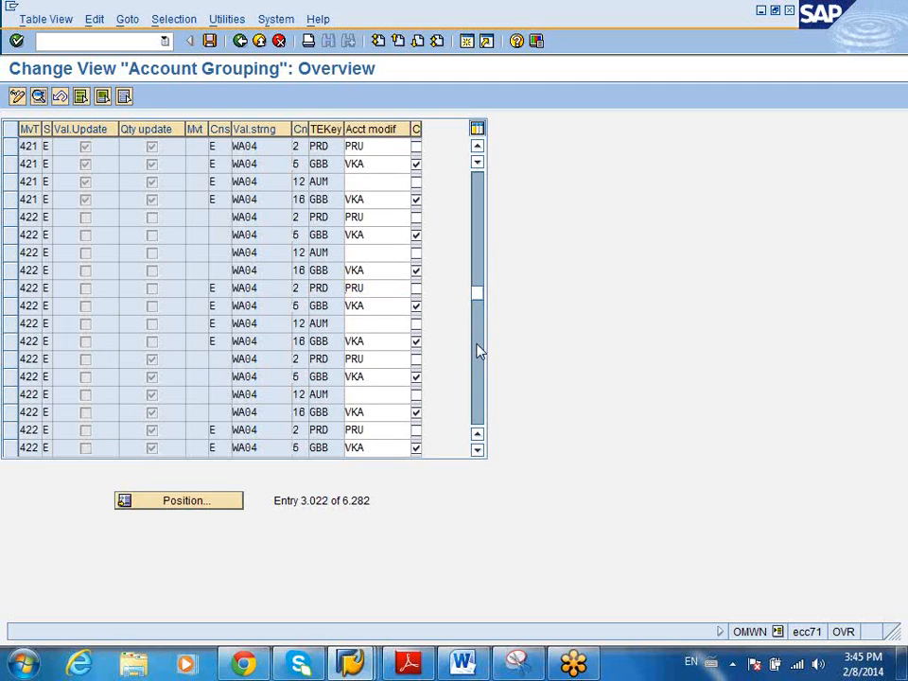
click(479, 352)
click(478, 356)
click(479, 355)
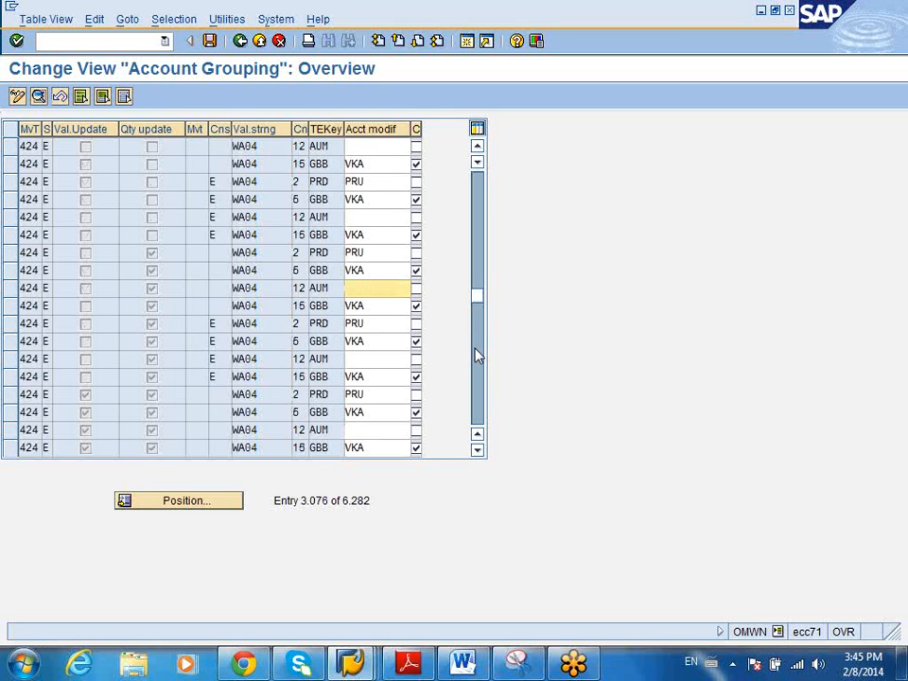
click(479, 356)
click(479, 356)
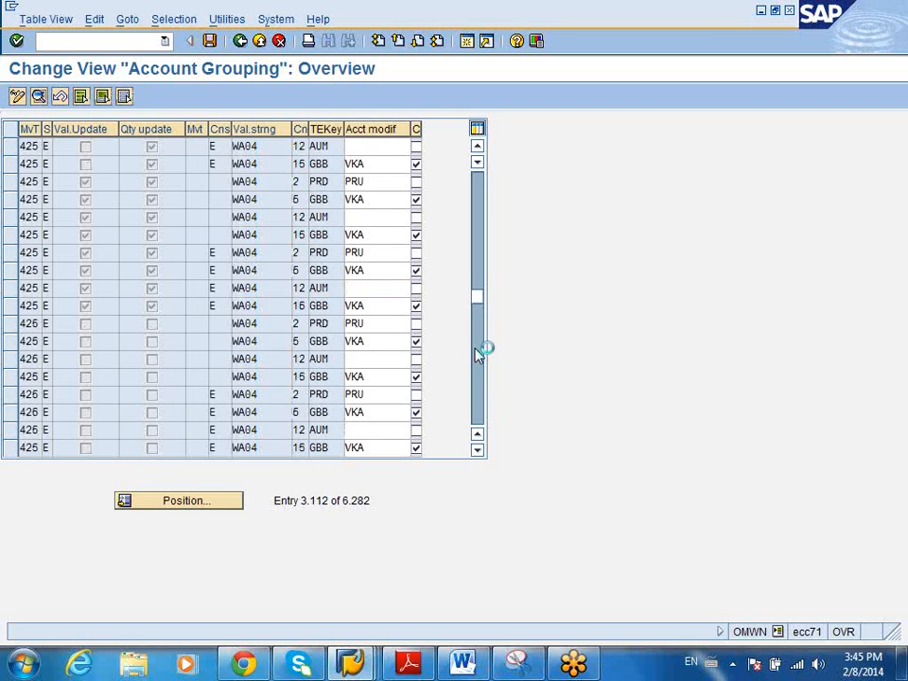
click(479, 356)
click(480, 352)
click(479, 352)
click(479, 355)
click(479, 355)
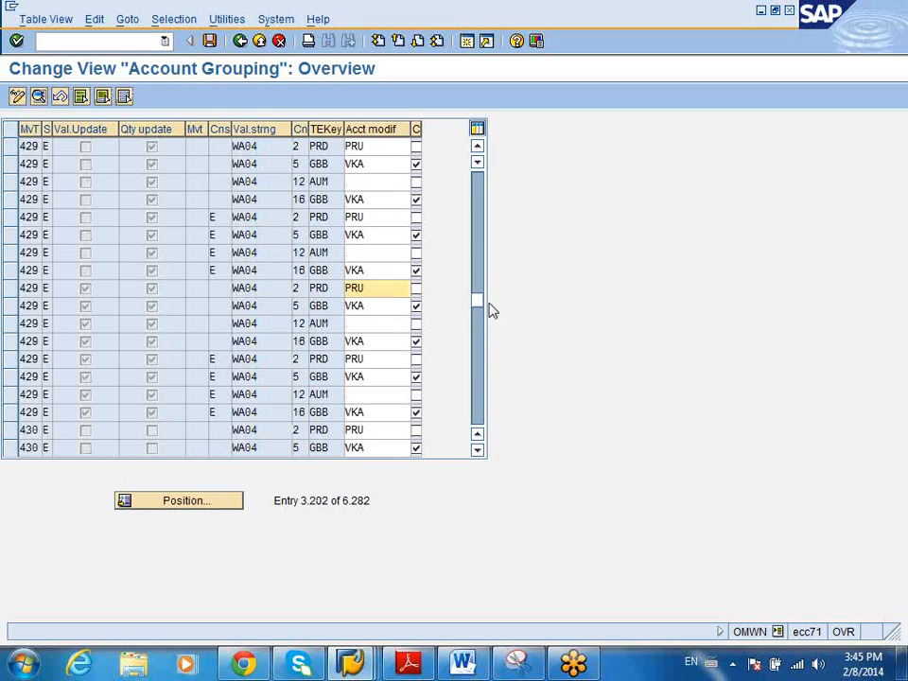
drag(481, 307, 485, 211)
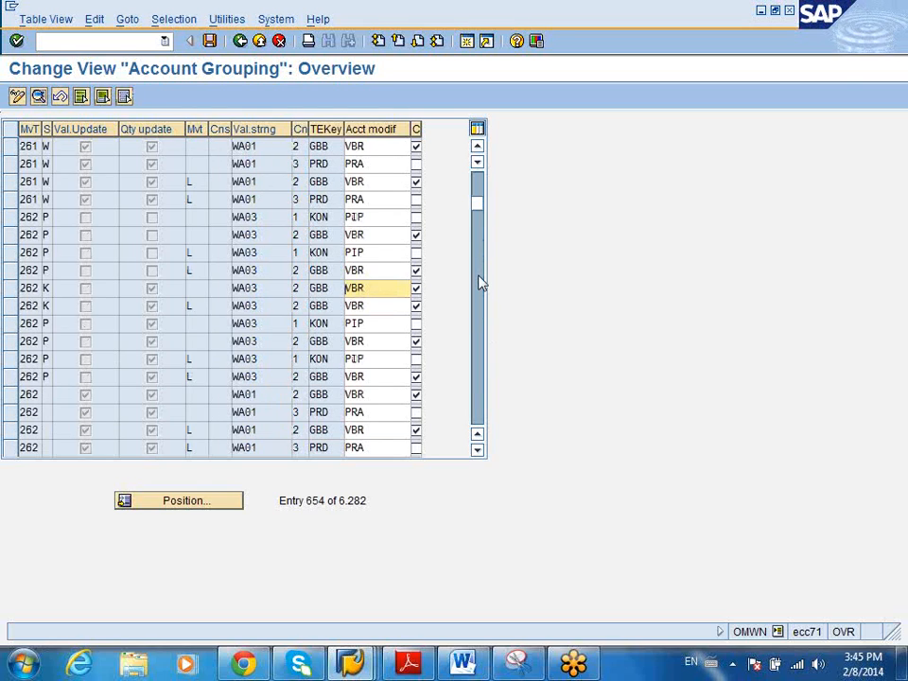
click(481, 214)
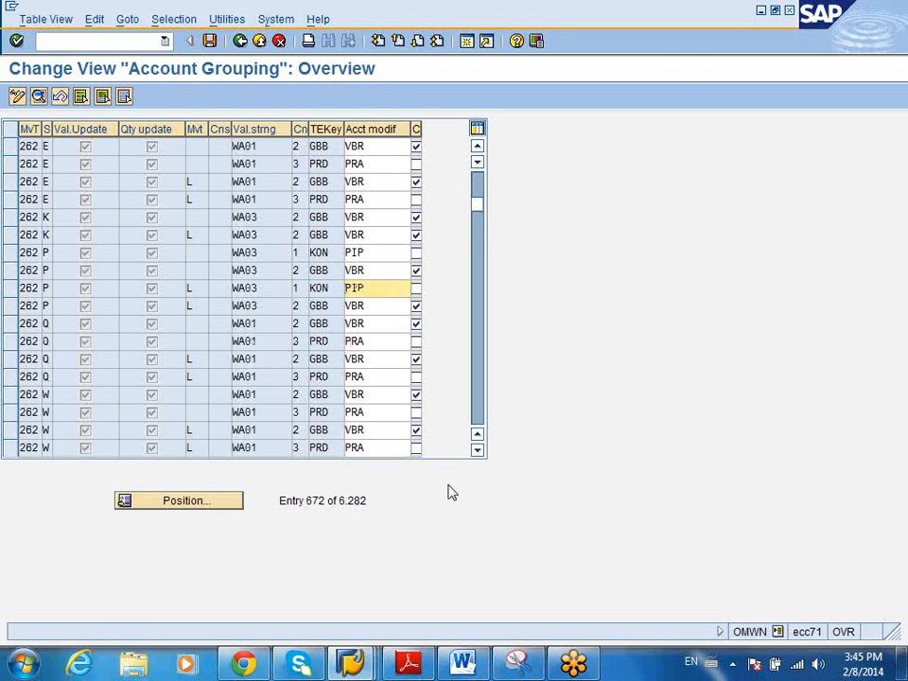
Step: Switch to the GBB account assignments and check the debit accounts of the VBR entries for valuation classes 7920 and 7900
click(355, 657)
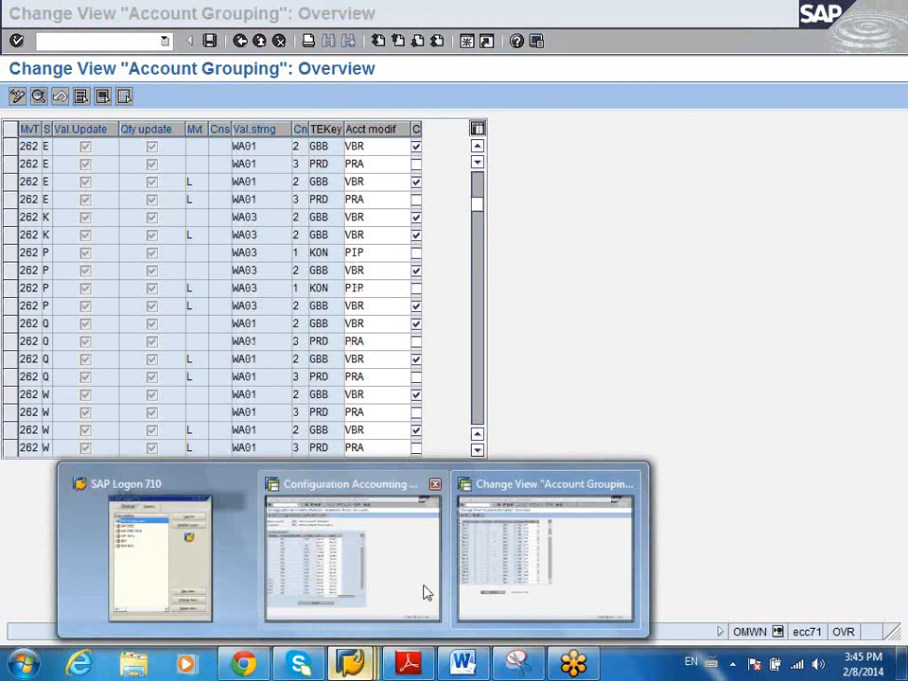
click(399, 593)
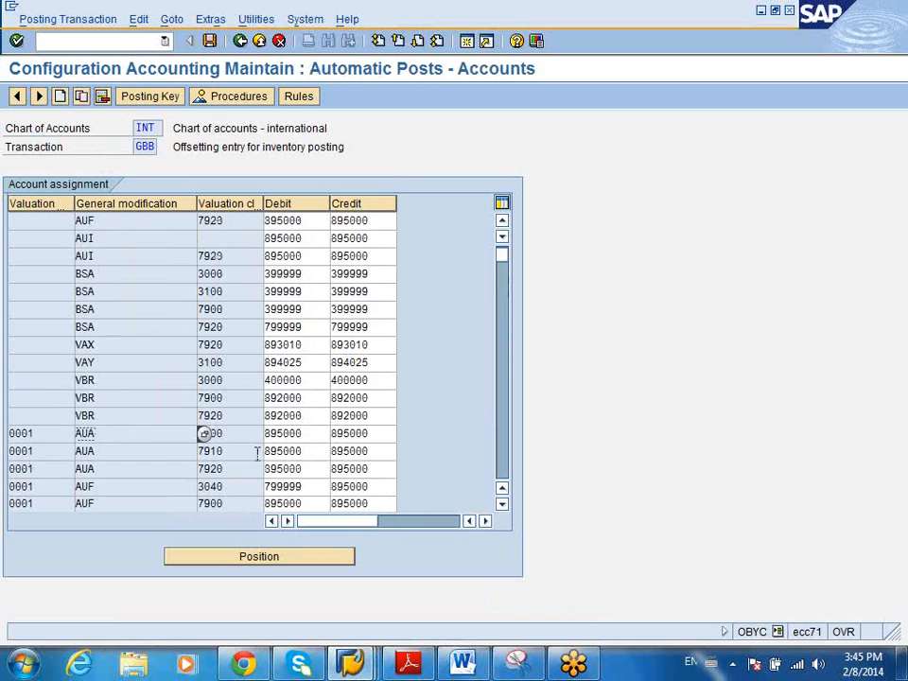
click(121, 417)
drag(121, 417, 74, 416)
click(237, 421)
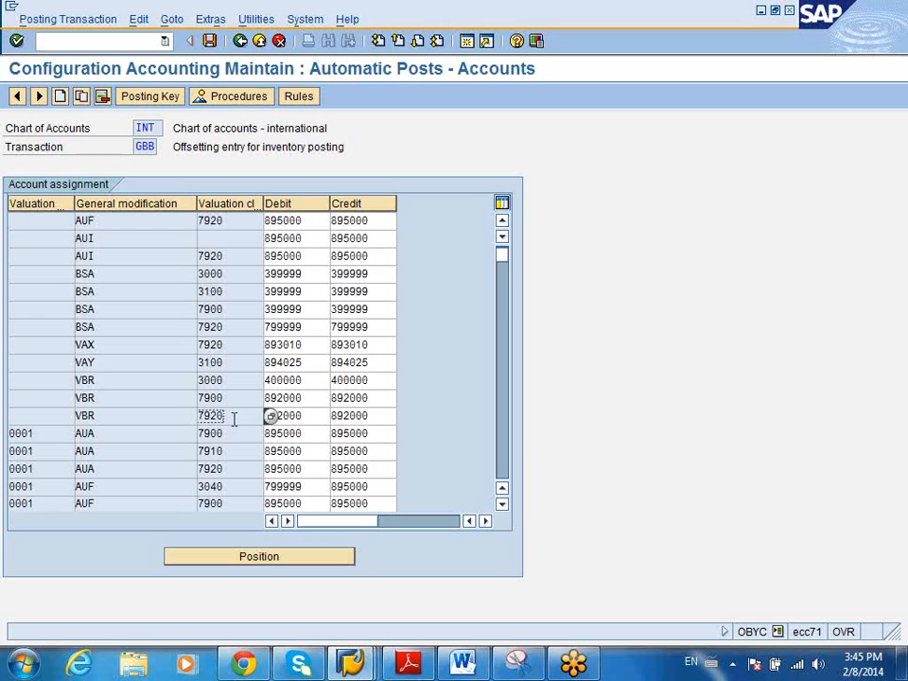
drag(234, 418, 189, 425)
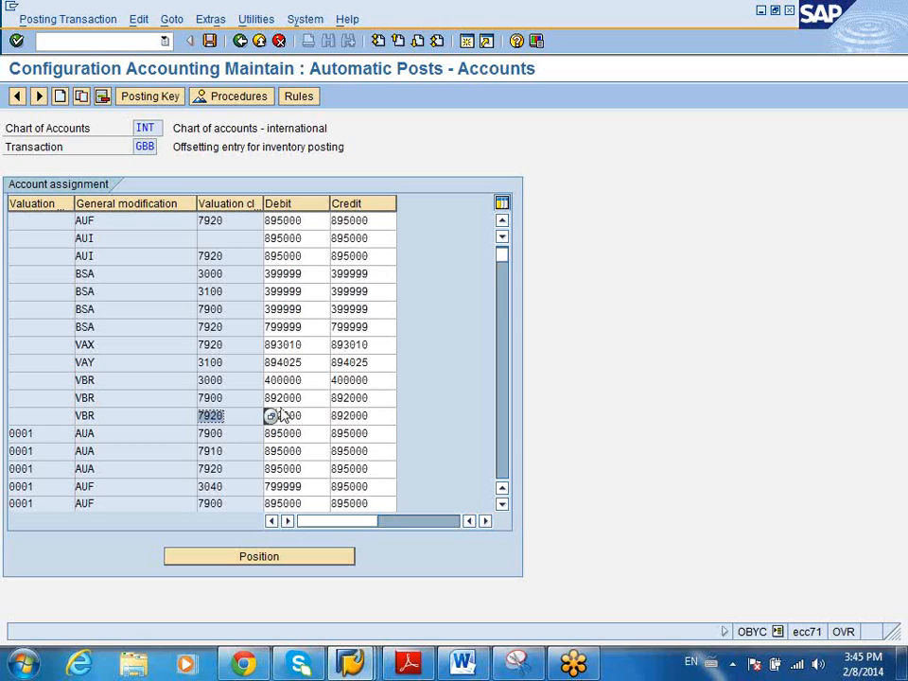
drag(267, 416, 336, 416)
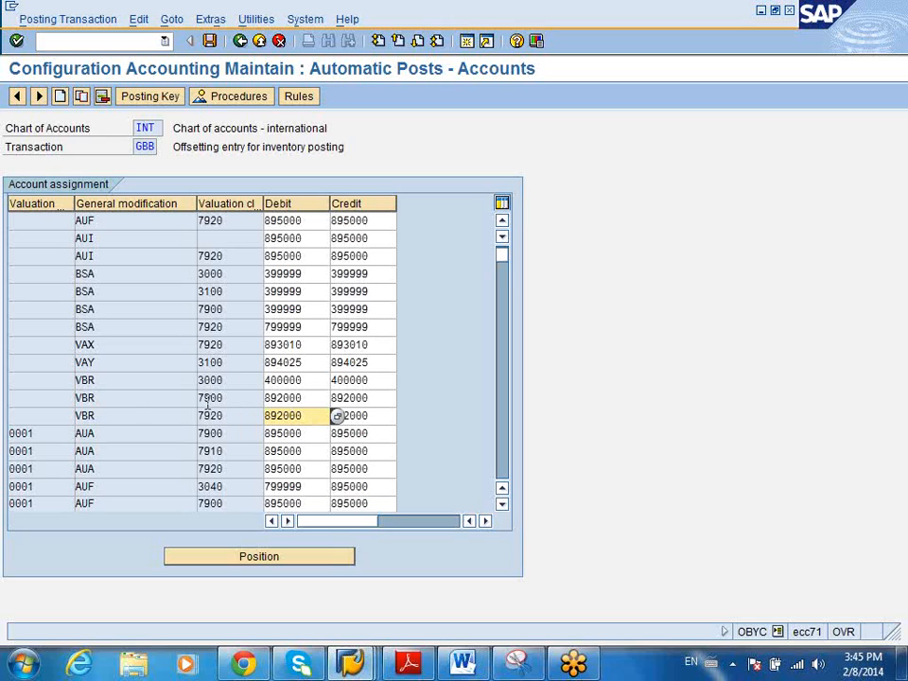
click(127, 400)
drag(224, 398, 186, 397)
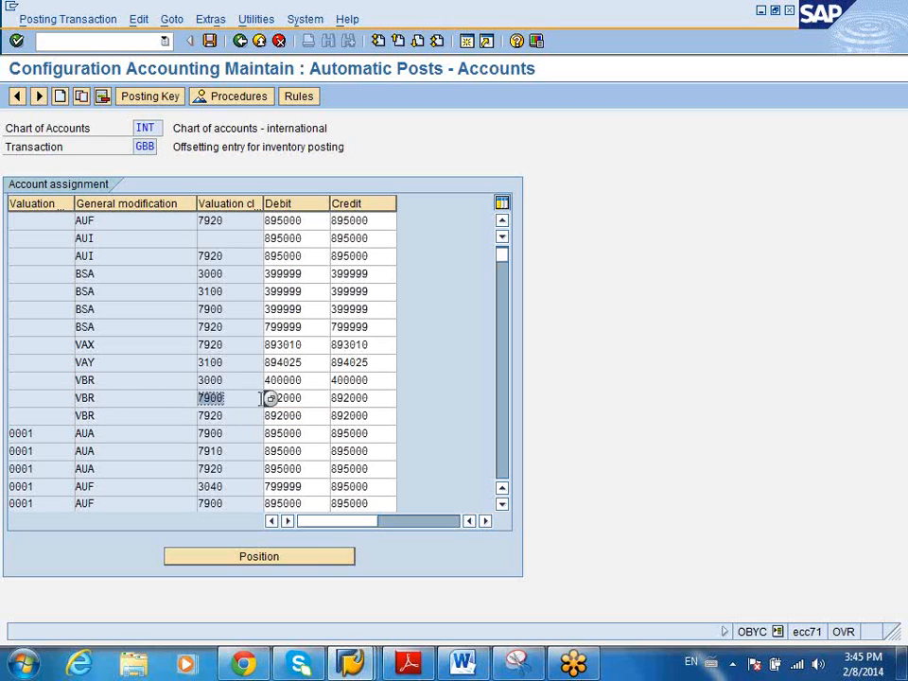
double_click(311, 399)
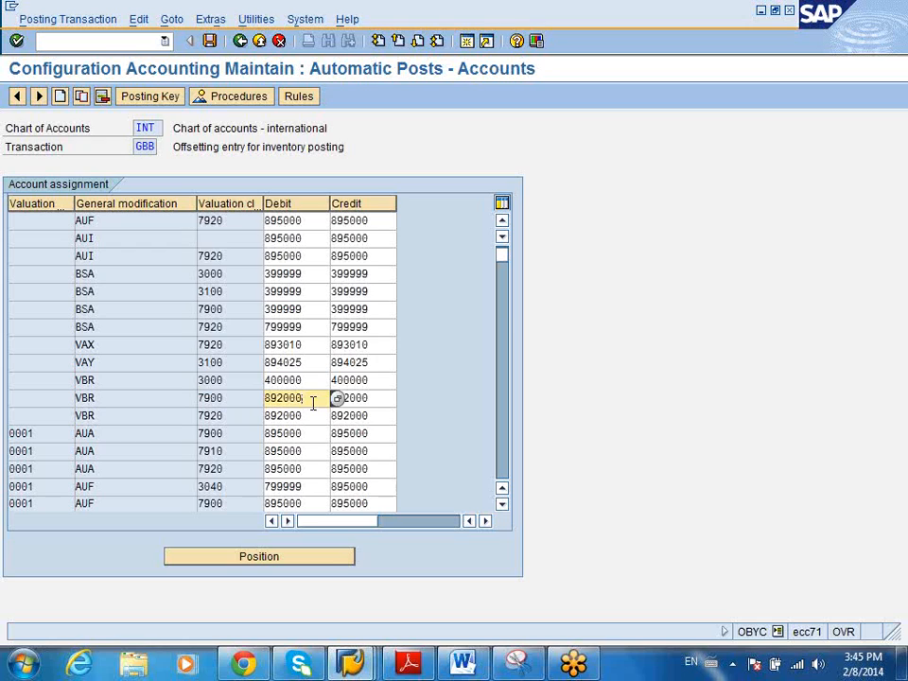
Step: Return to the account grouping table and check the VBR modifier of movement type 262 with special stock K
click(350, 662)
click(511, 579)
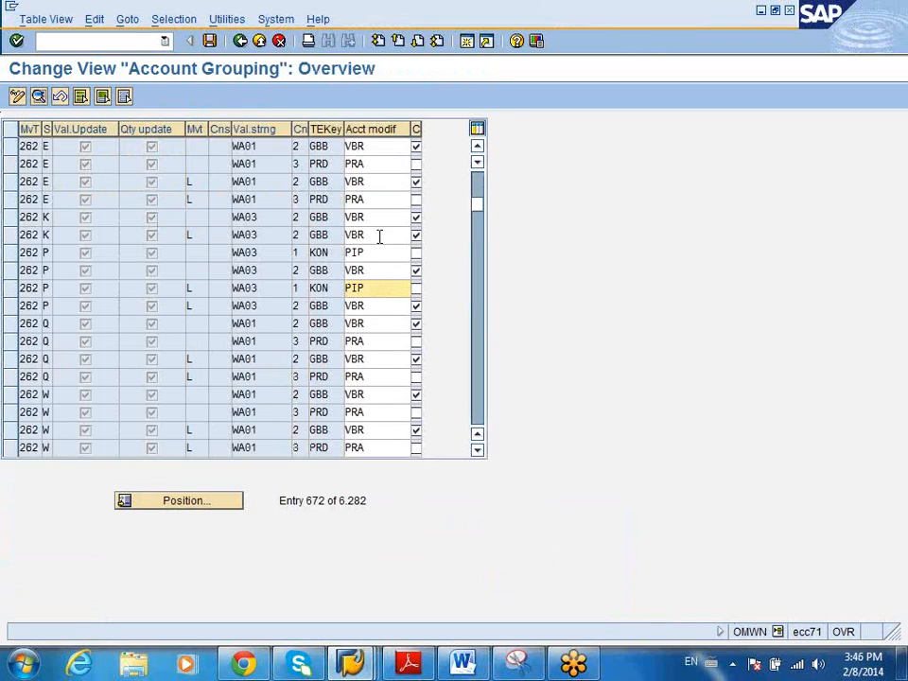
click(378, 236)
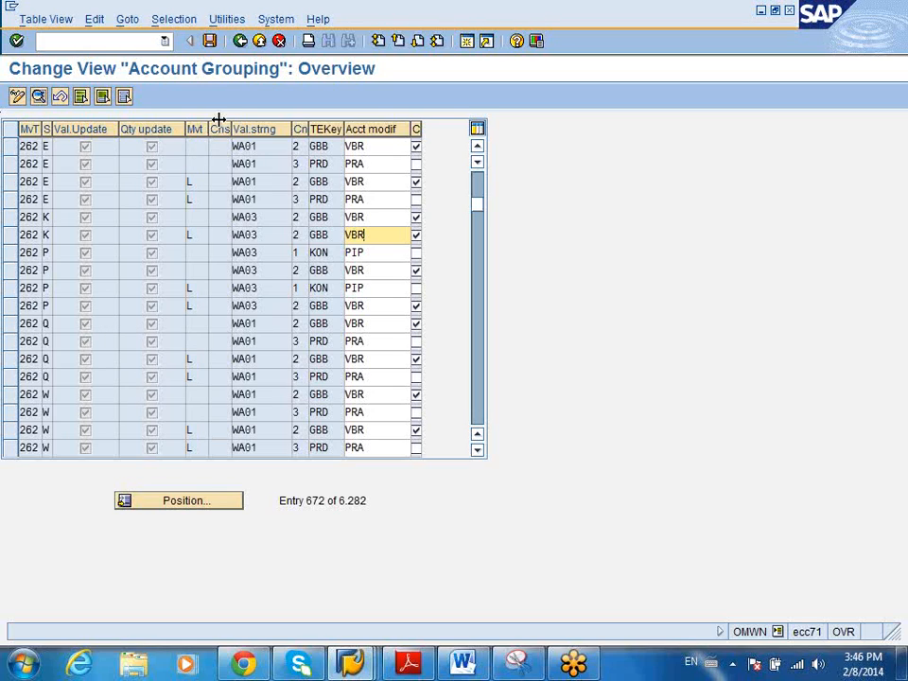
Step: Leave the account grouping without saving and open Configure Automatic Postings, cancelling the check of valuation area 0002
click(241, 40)
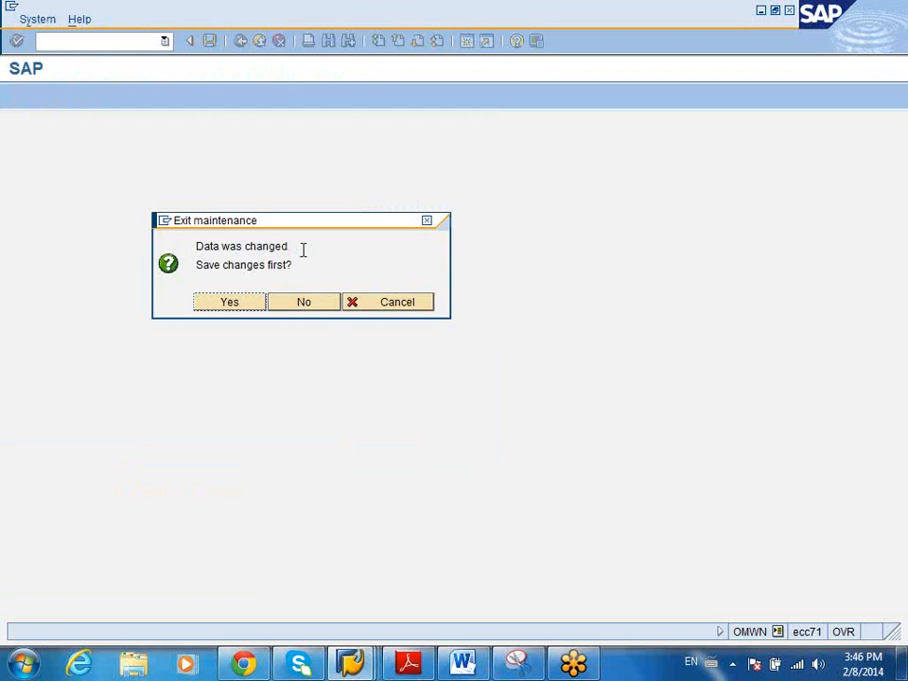
click(313, 305)
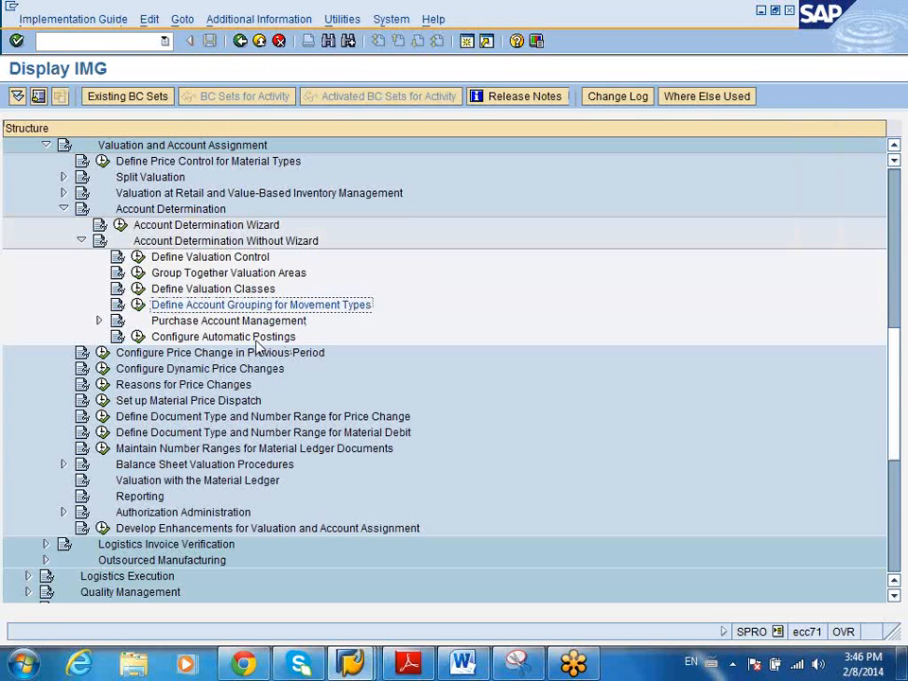
click(138, 337)
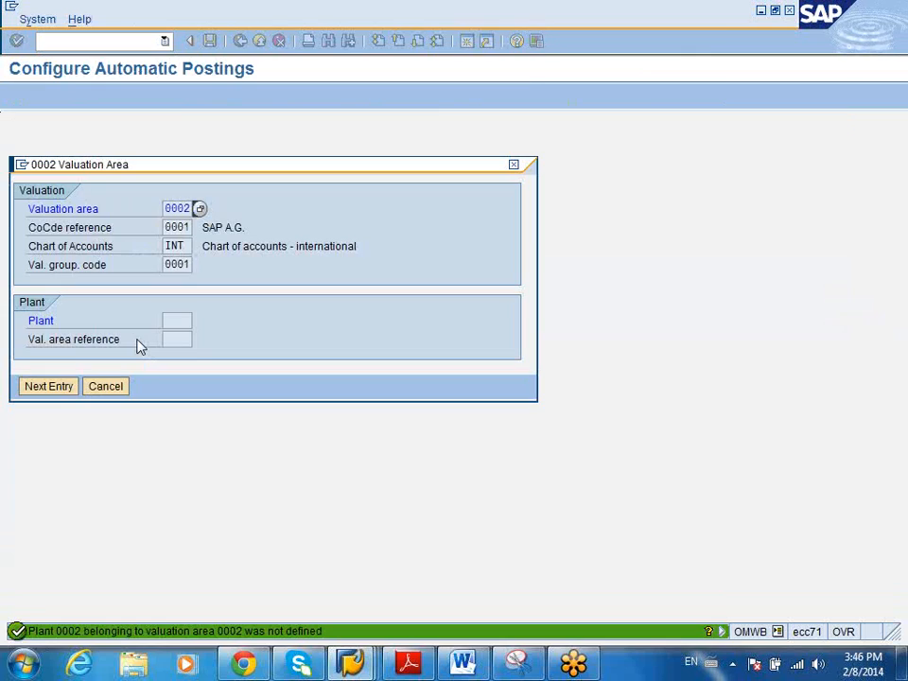
click(104, 388)
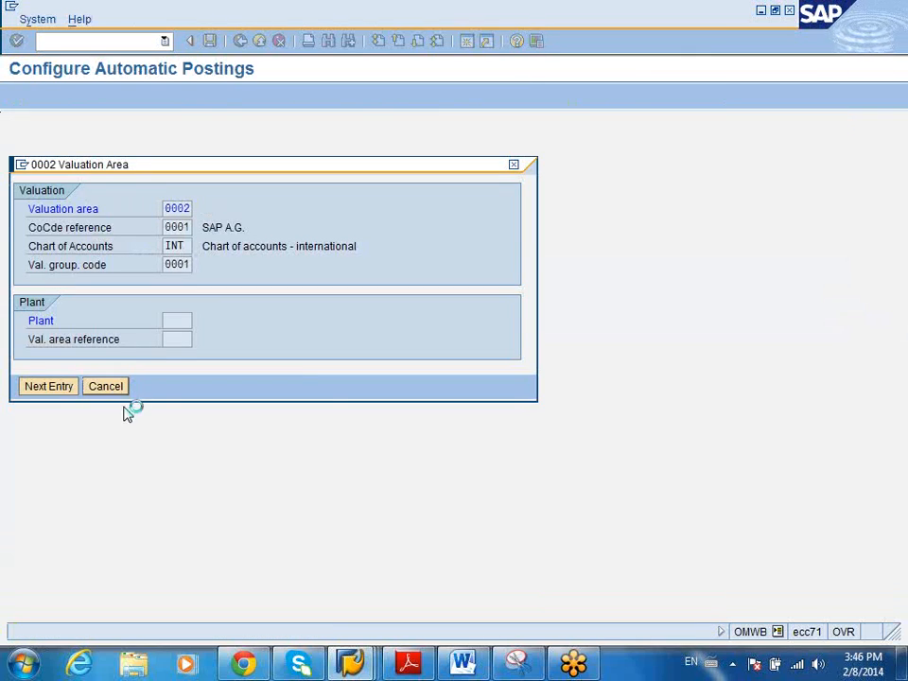
Step: Switch to the GBB account assignments and examine the modification, valuation class, debit and credit accounts of grouping code 0001's AUA entries
mouse_move(350, 662)
click(349, 602)
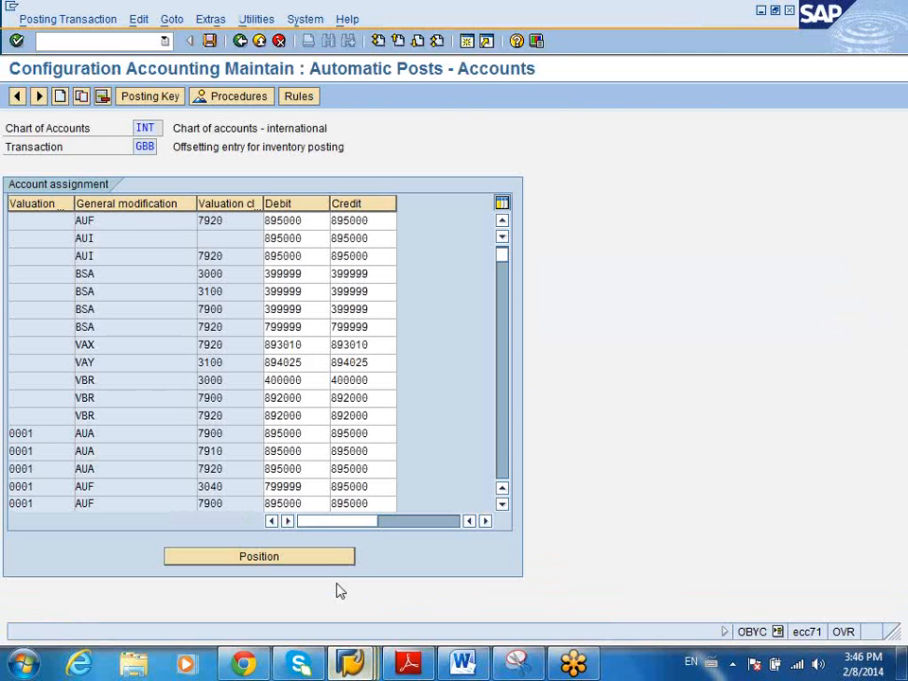
click(44, 451)
click(118, 455)
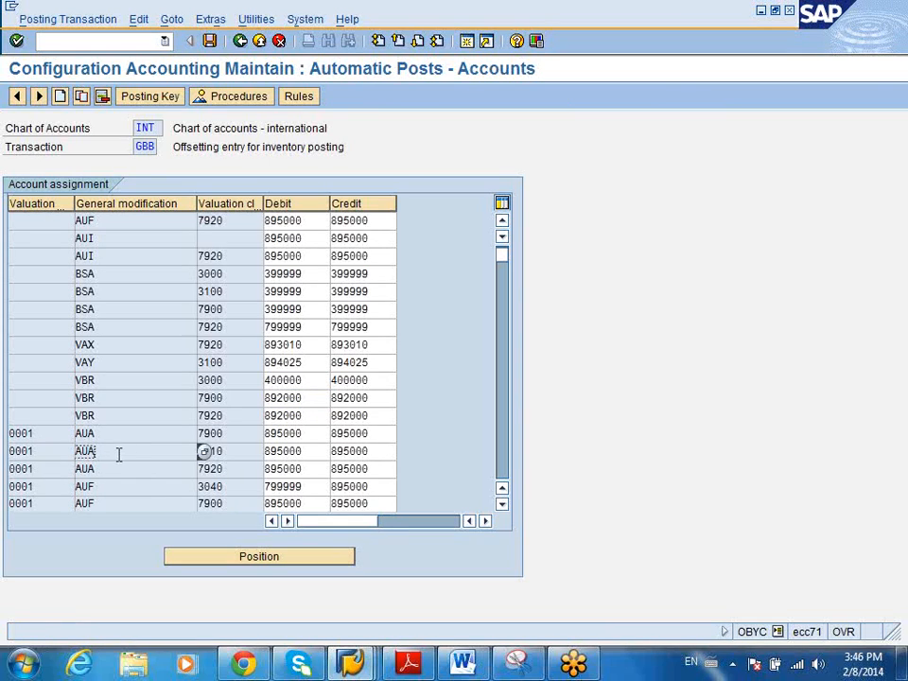
click(238, 453)
click(299, 432)
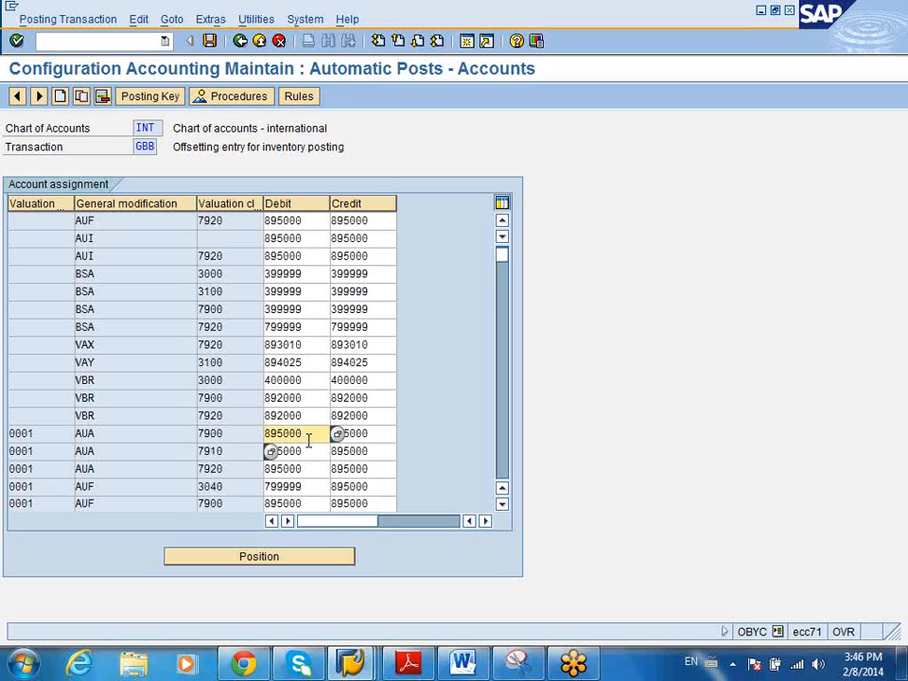
click(383, 435)
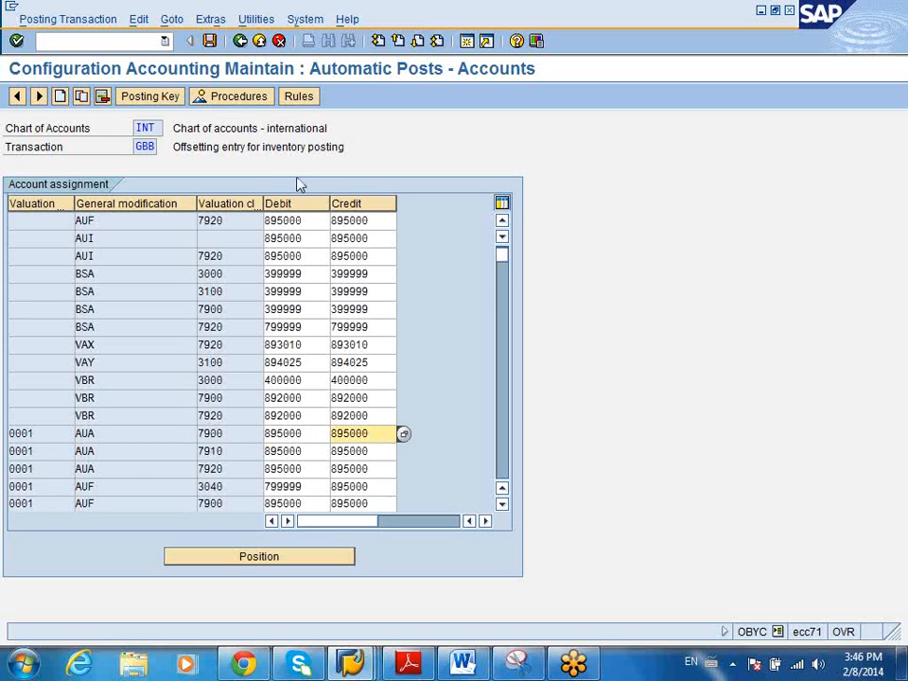
Step: Display the account determination rules of transaction GBB without saving the account assignment changes
click(299, 97)
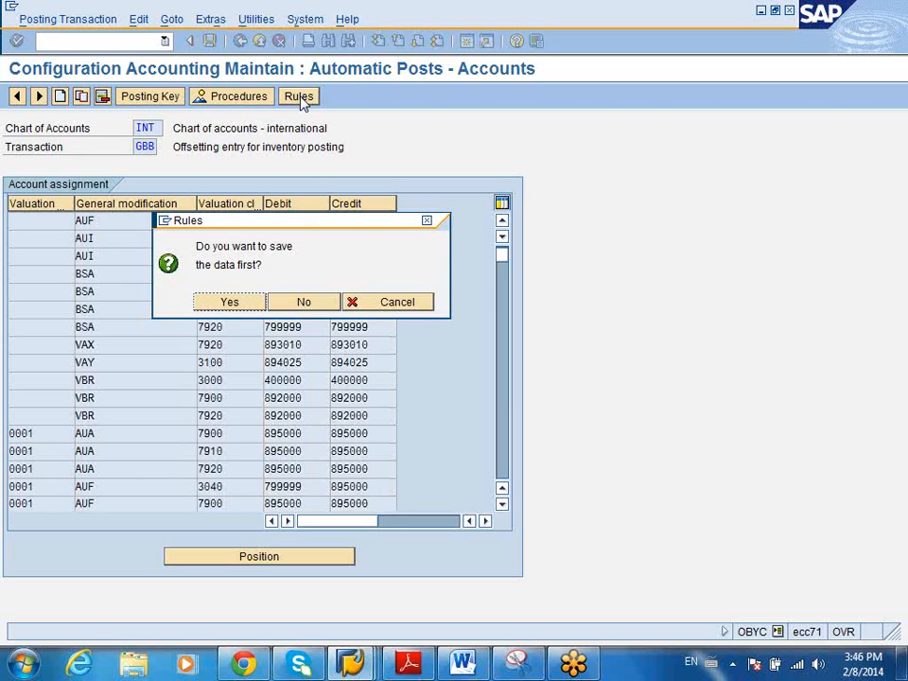
click(296, 303)
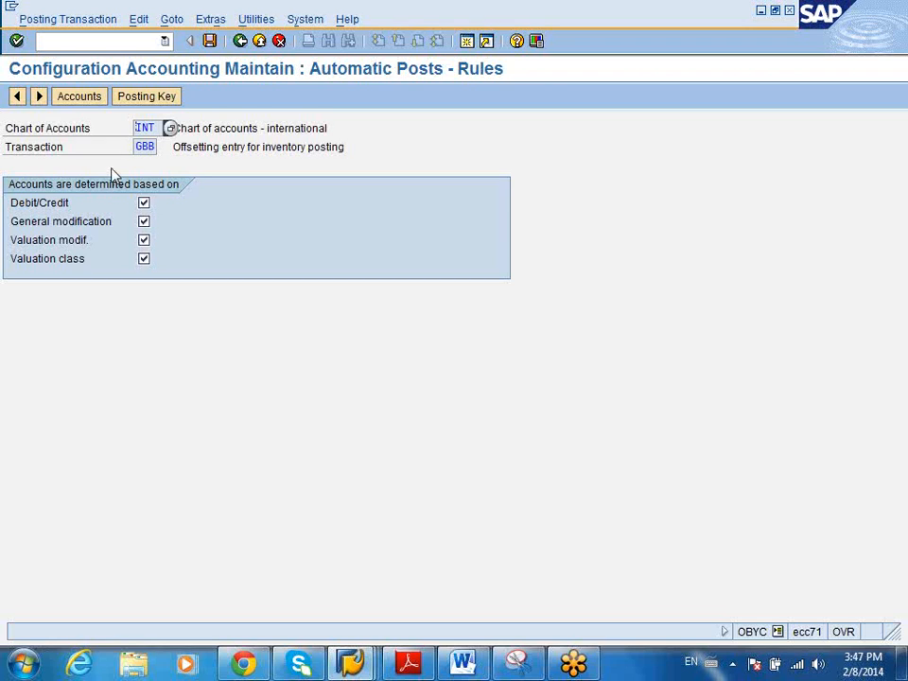
Step: Return from the GBB rules to the MM procedures list, then examine the Overview of Automatic Account Determination slide in the Word document
click(90, 98)
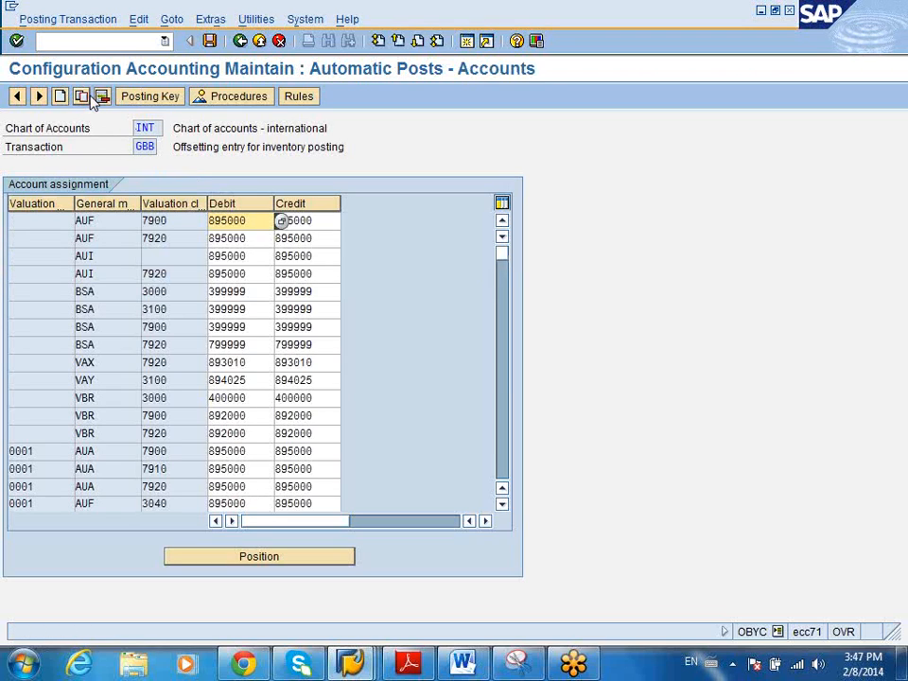
click(222, 98)
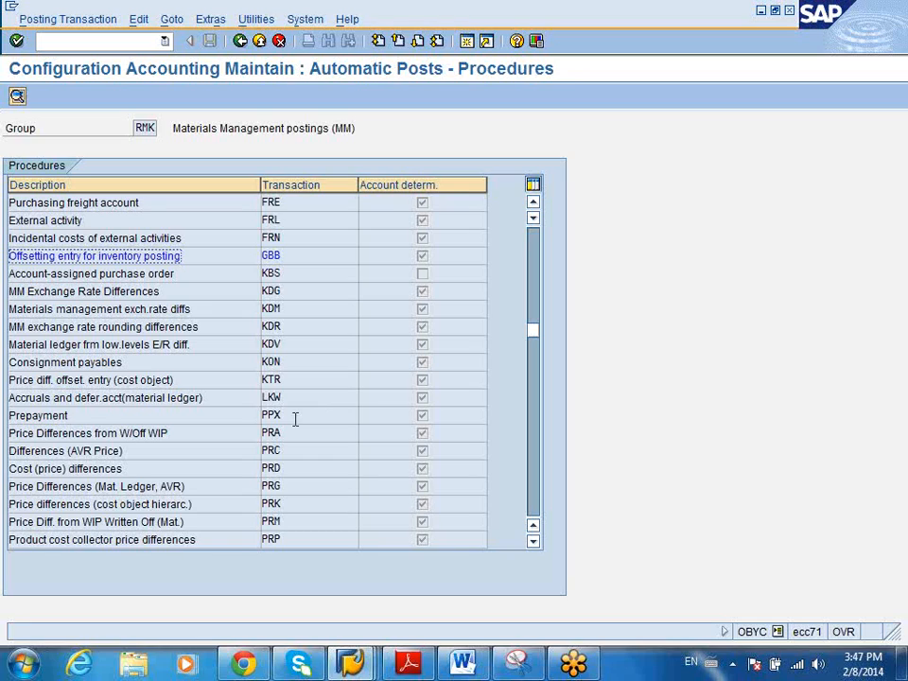
click(463, 662)
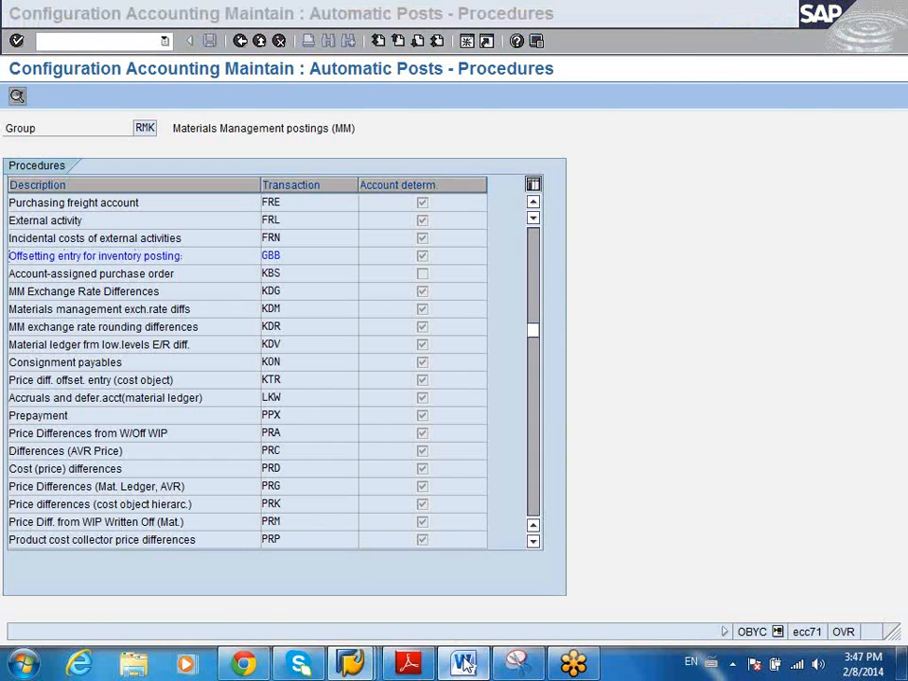
click(903, 493)
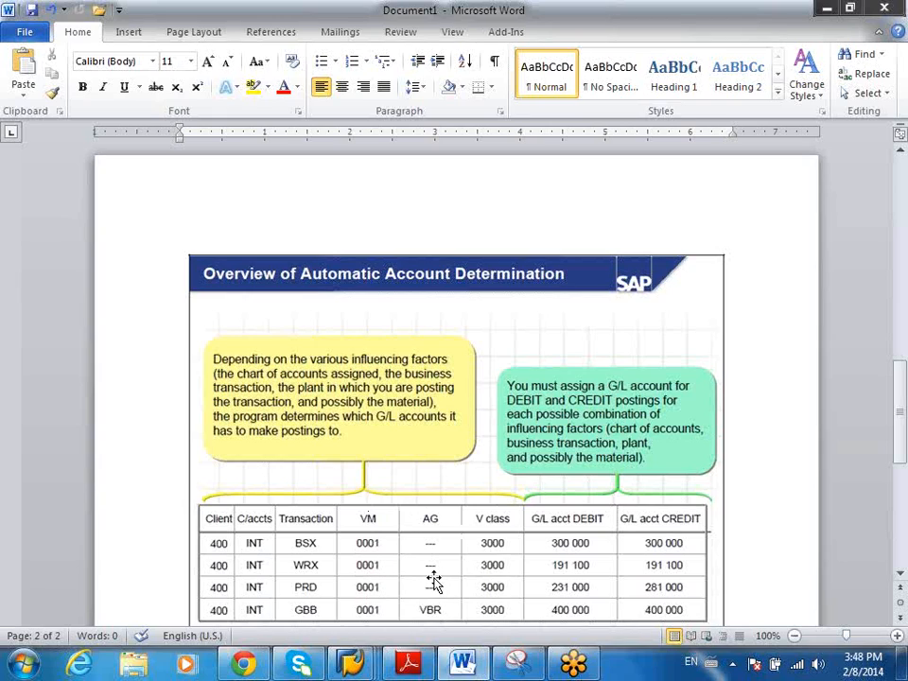
Step: Switch back to SAP, view the G/L accounts where-used selection for MM account determination, and exit to the IMG structure
mouse_move(351, 662)
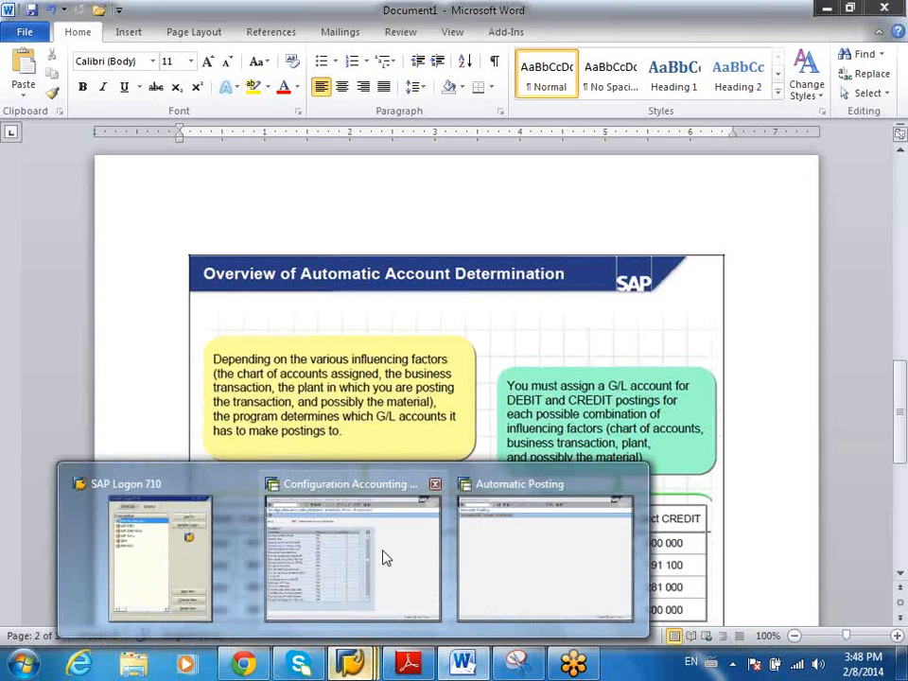
click(386, 558)
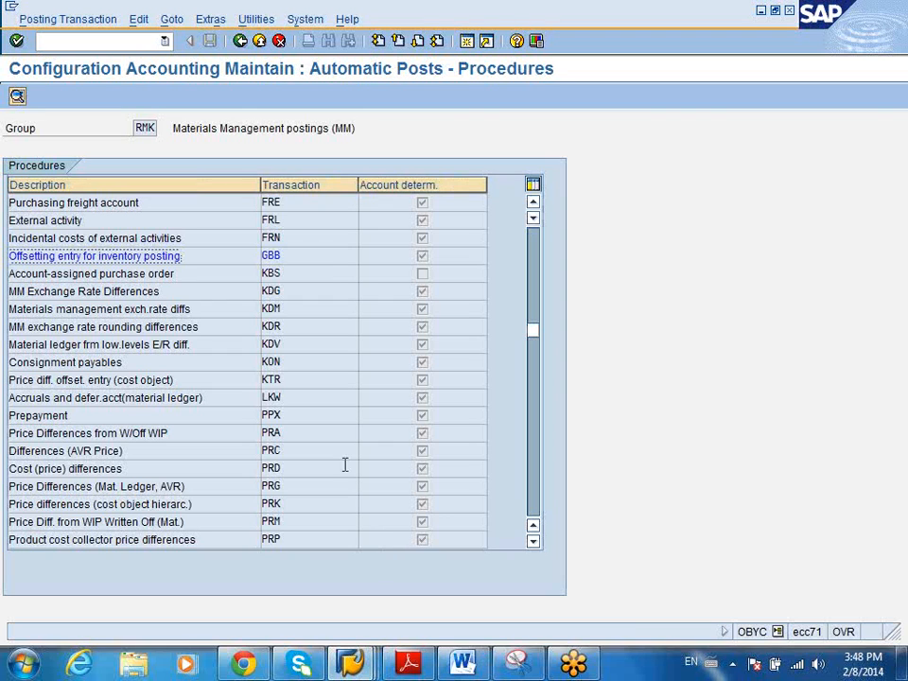
click(240, 41)
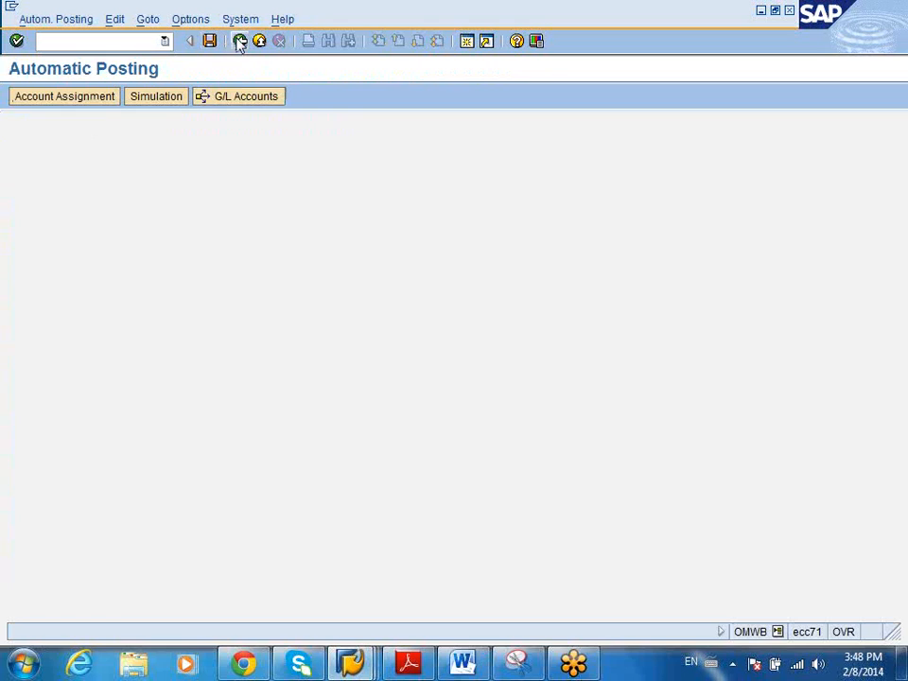
click(227, 99)
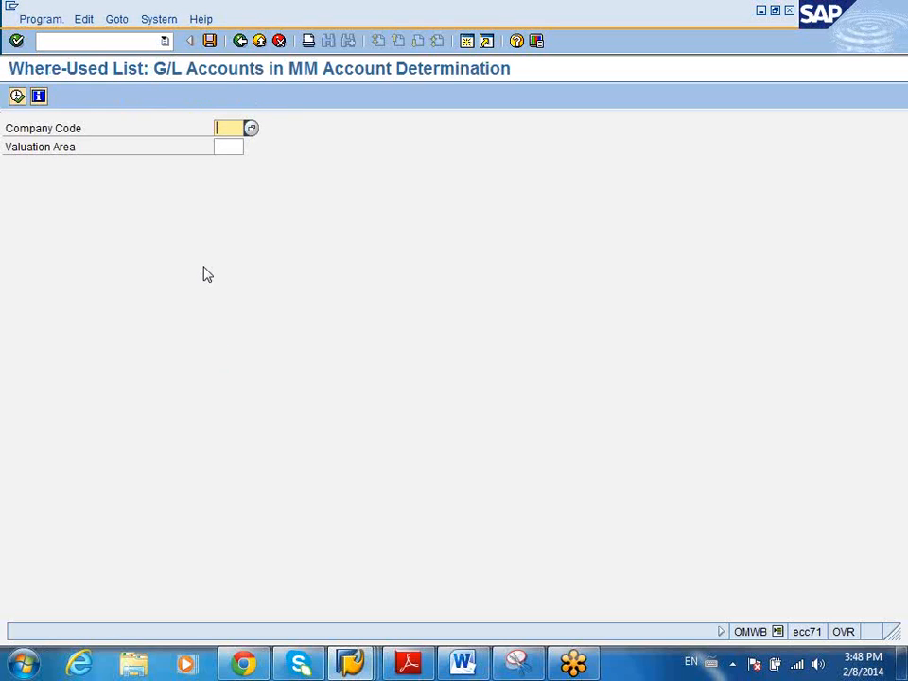
click(242, 42)
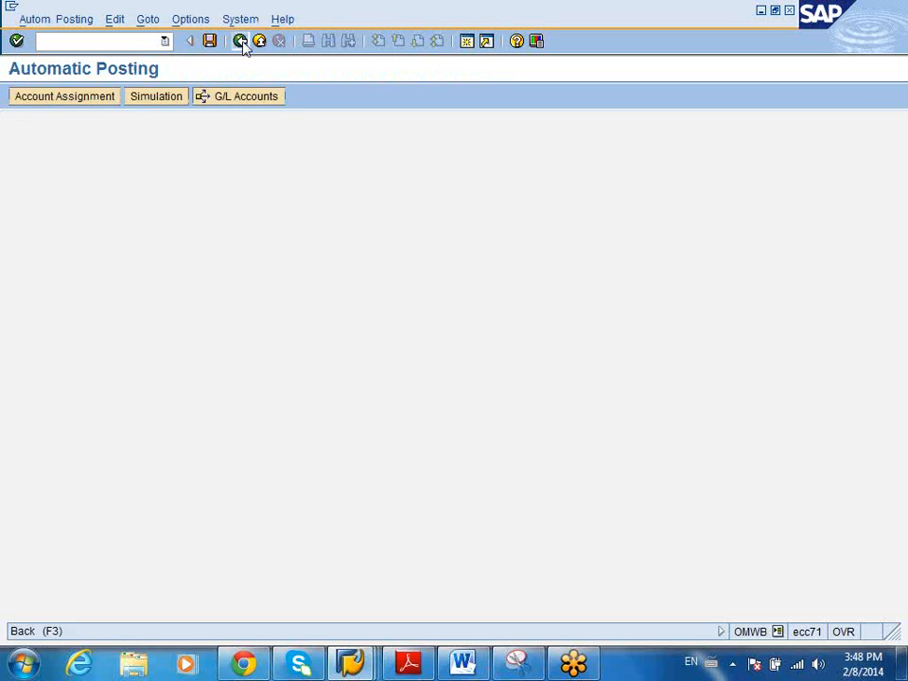
click(243, 44)
Step: Open a blank workbook in Excel and enter the headers Chart, Tran, VM and AG in cells A1 to D1
click(24, 662)
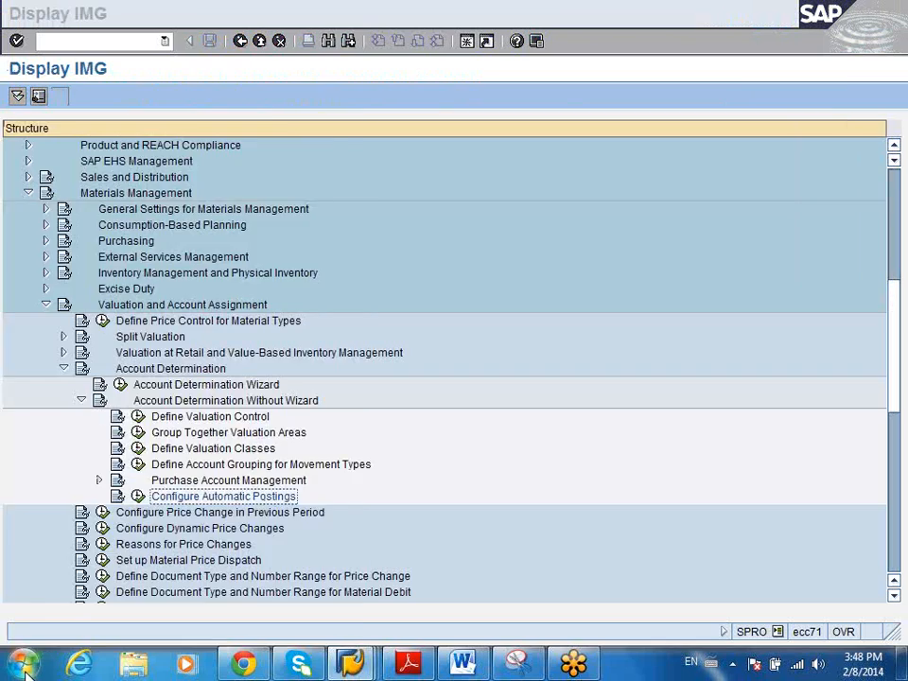
click(87, 284)
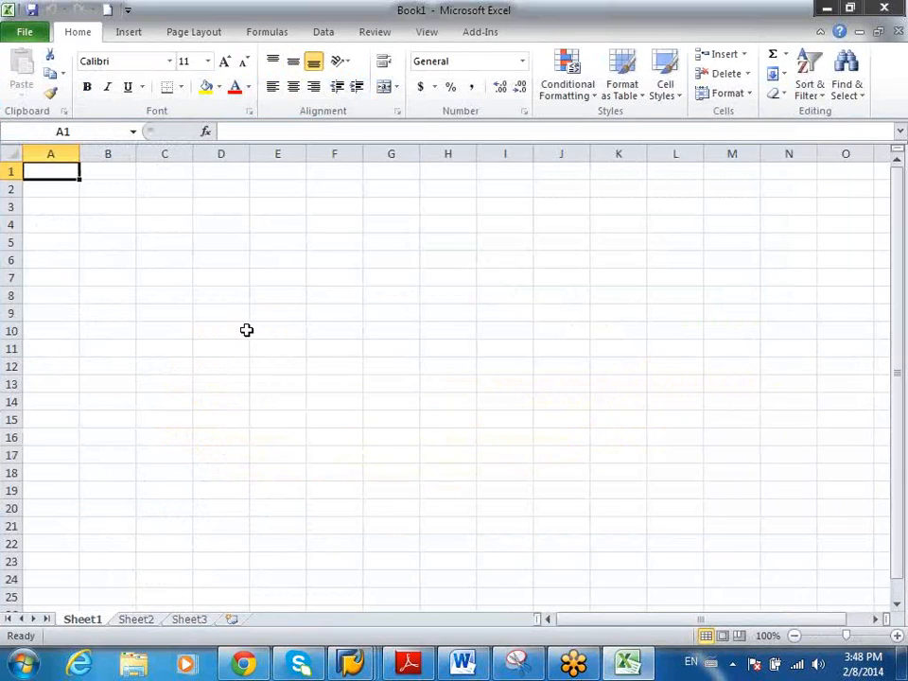
text(I)
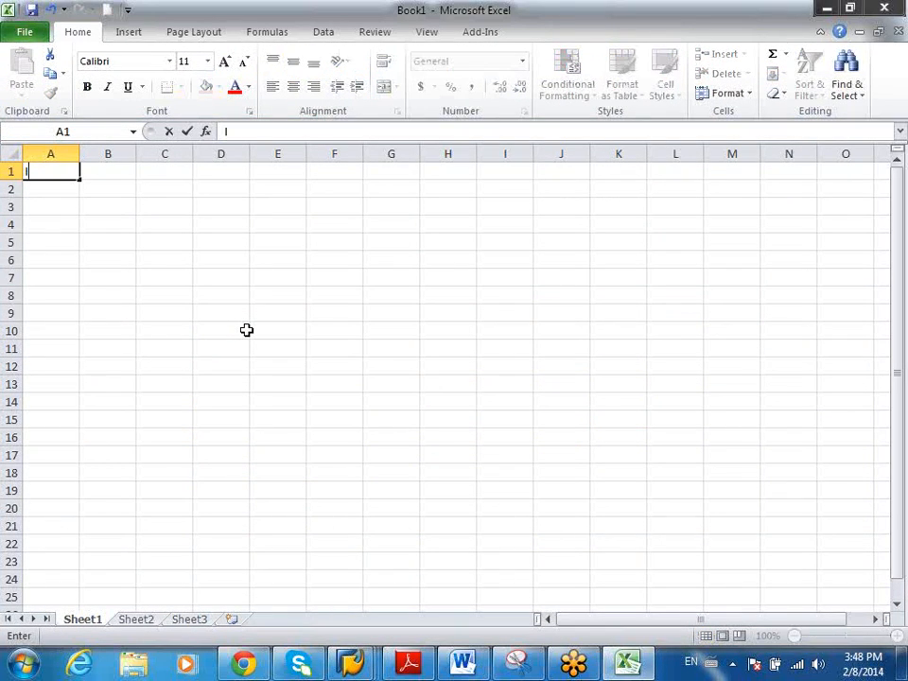
key(BackSpace)
text(Chart)
key(Tab)
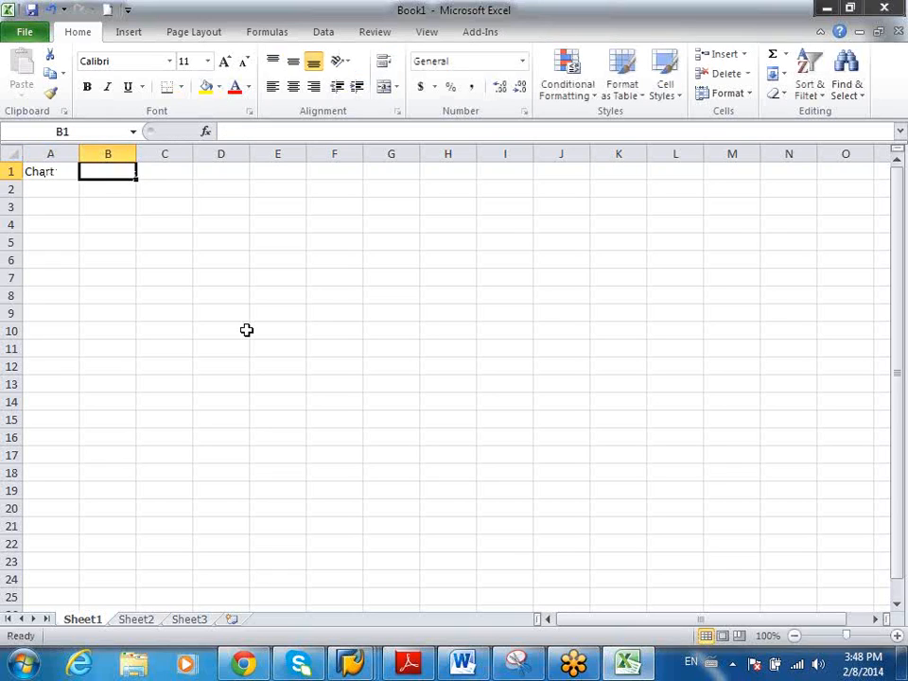
text(Tran)
key(Tab)
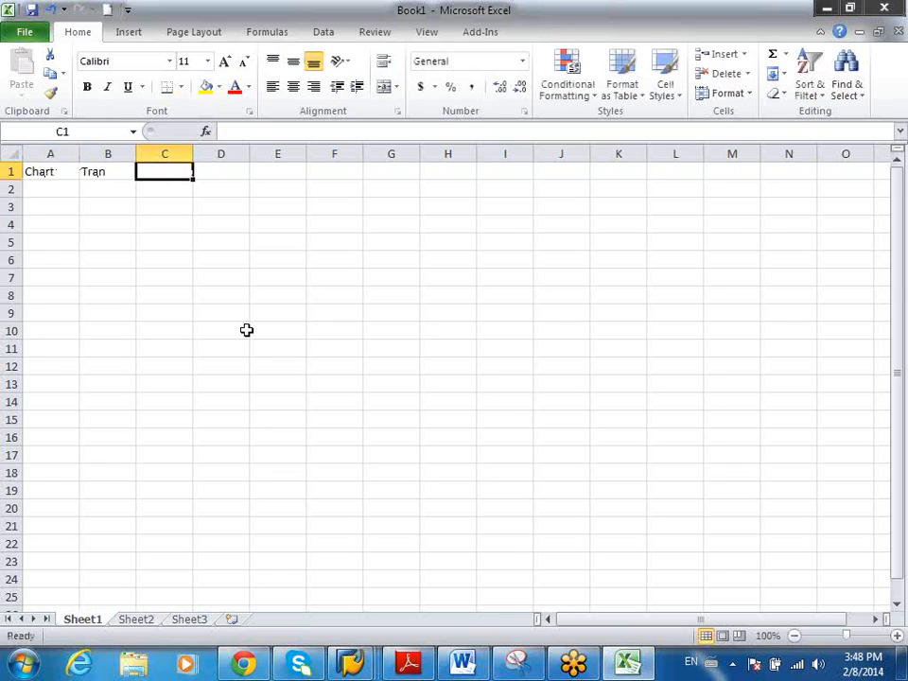
text(VM)
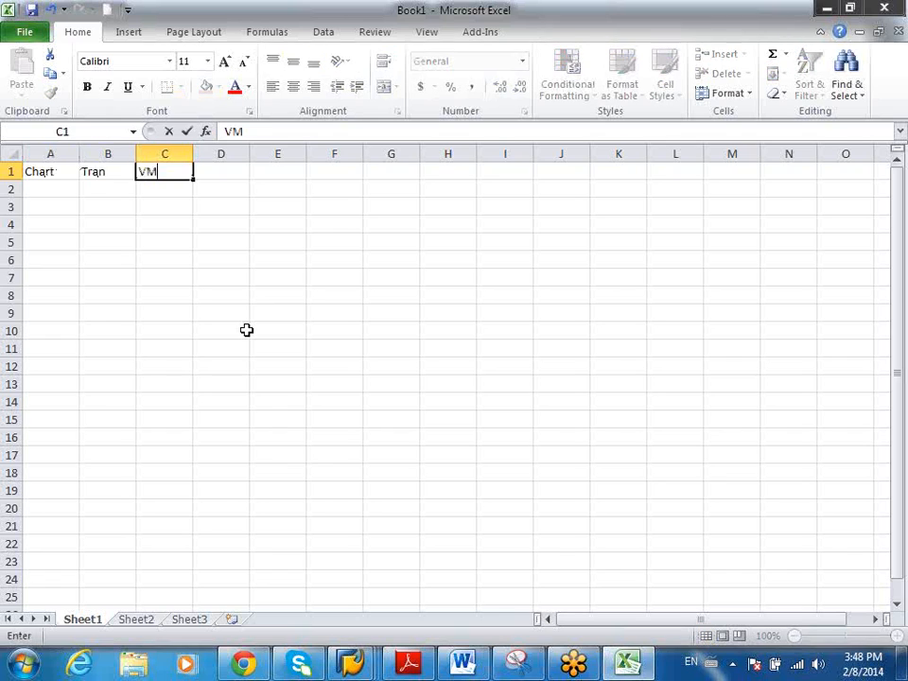
key(Tab)
text(AG)
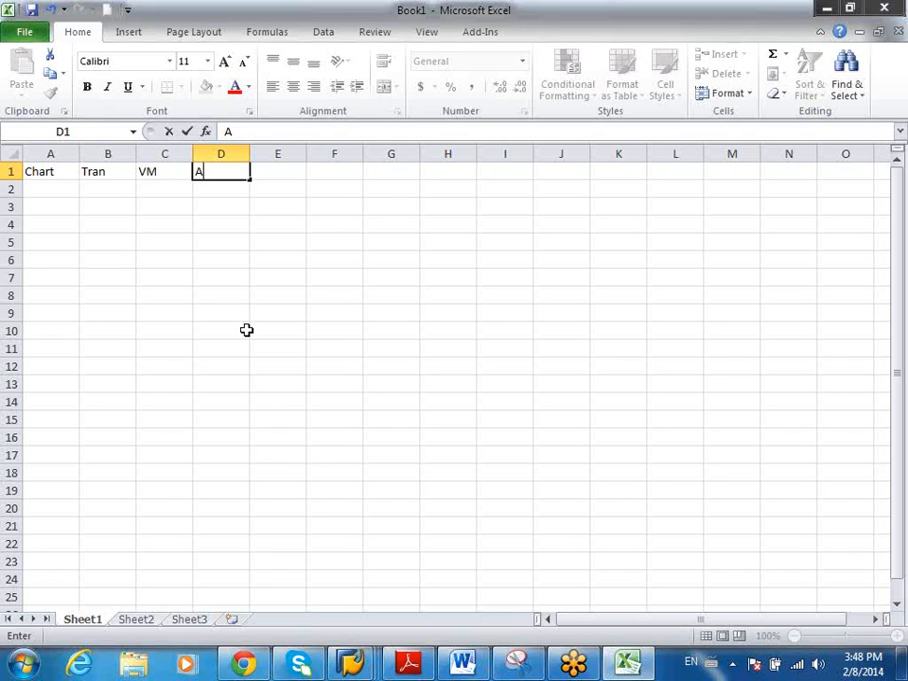
key(Tab)
Step: Complete the header row with Vclass, Debit and Credit in cells E1 to G1
text(C)
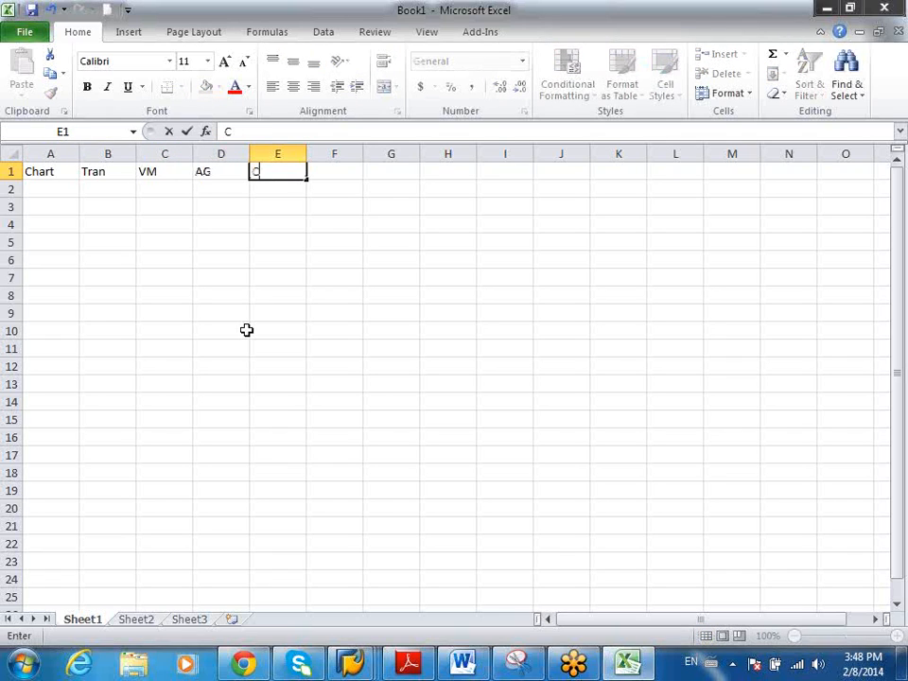
key(BackSpace)
text(Vclass)
key(Tab)
text(Debit)
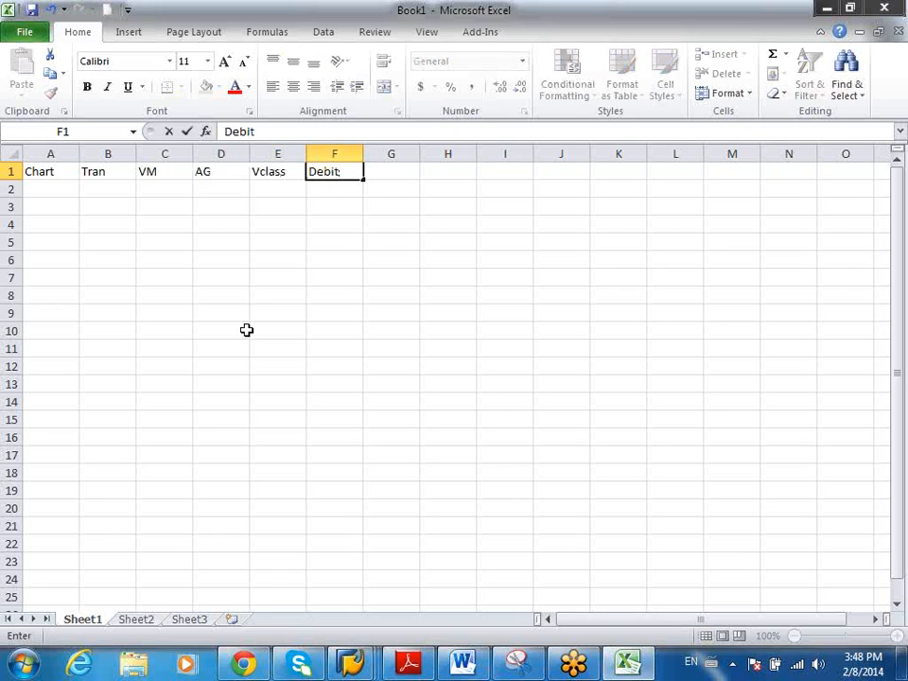
key(Tab)
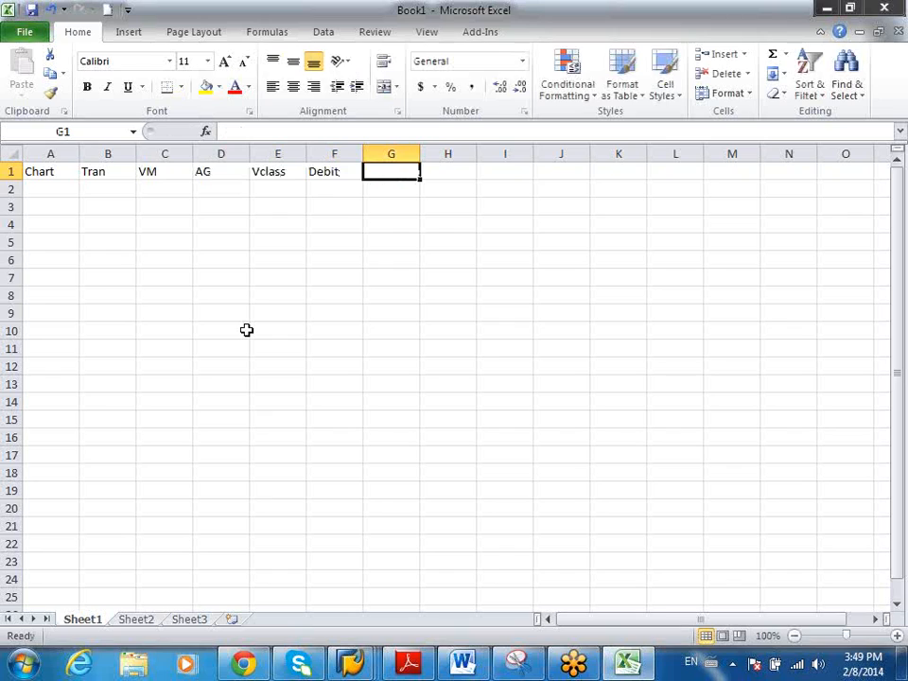
text(Credit)
key(Return)
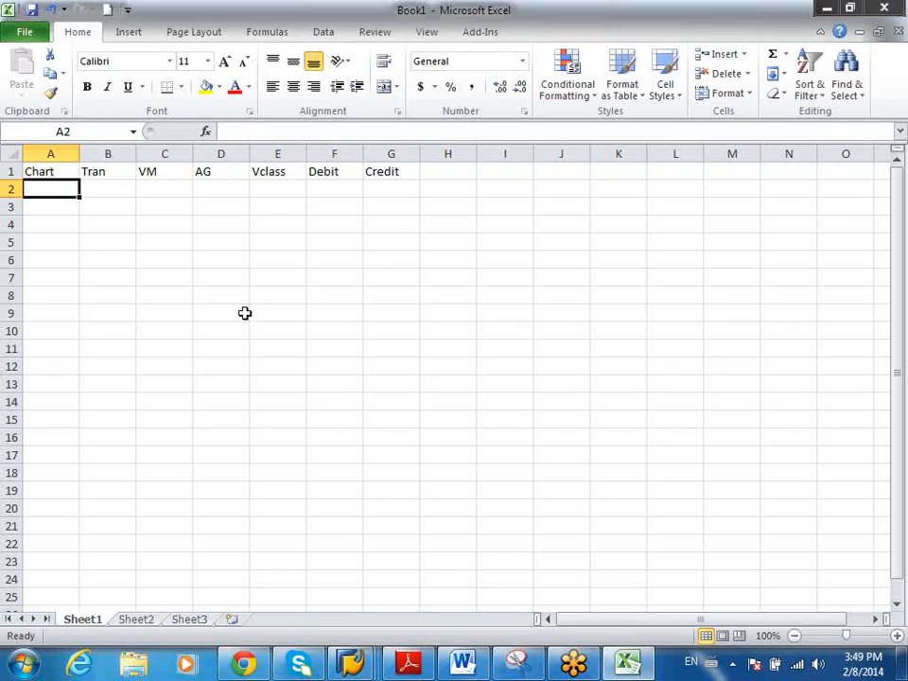
Step: Fill row 2 with INT as the chart, 300000 as the debit account and 30000 as the credit account
text(INT)
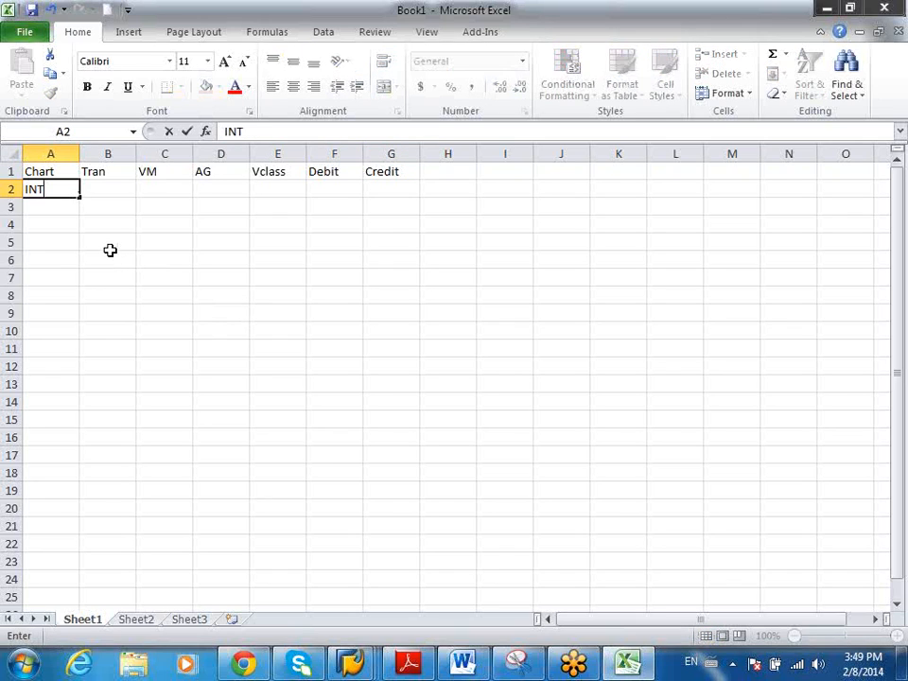
click(268, 190)
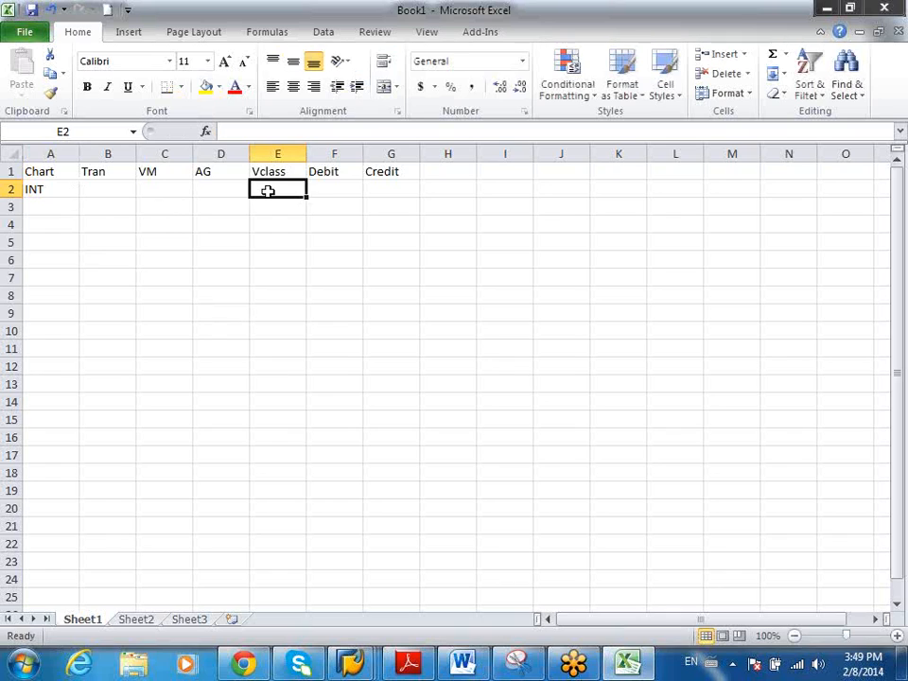
click(323, 191)
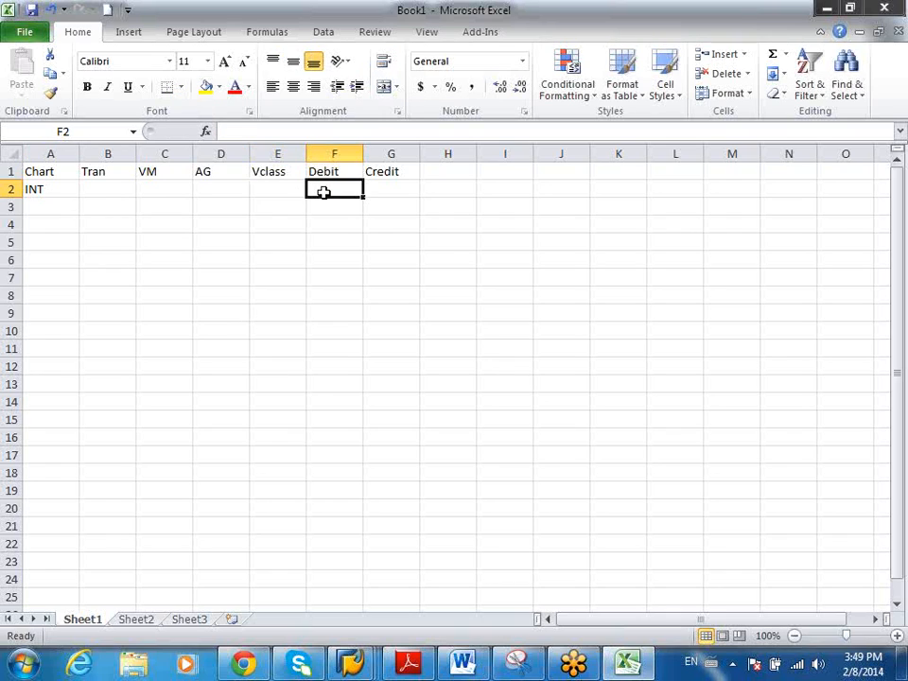
text(3-00000)
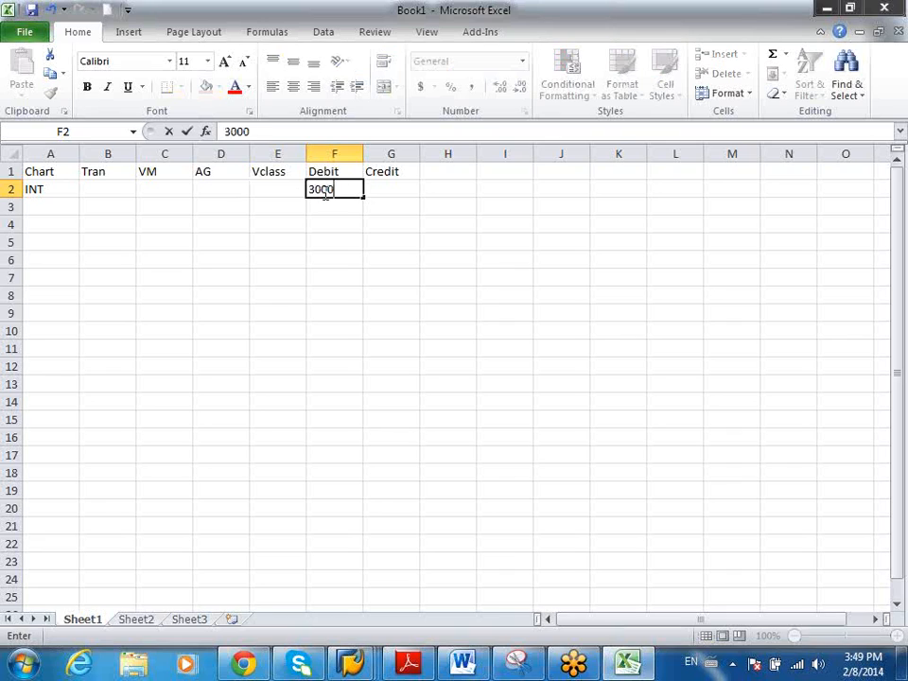
click(379, 188)
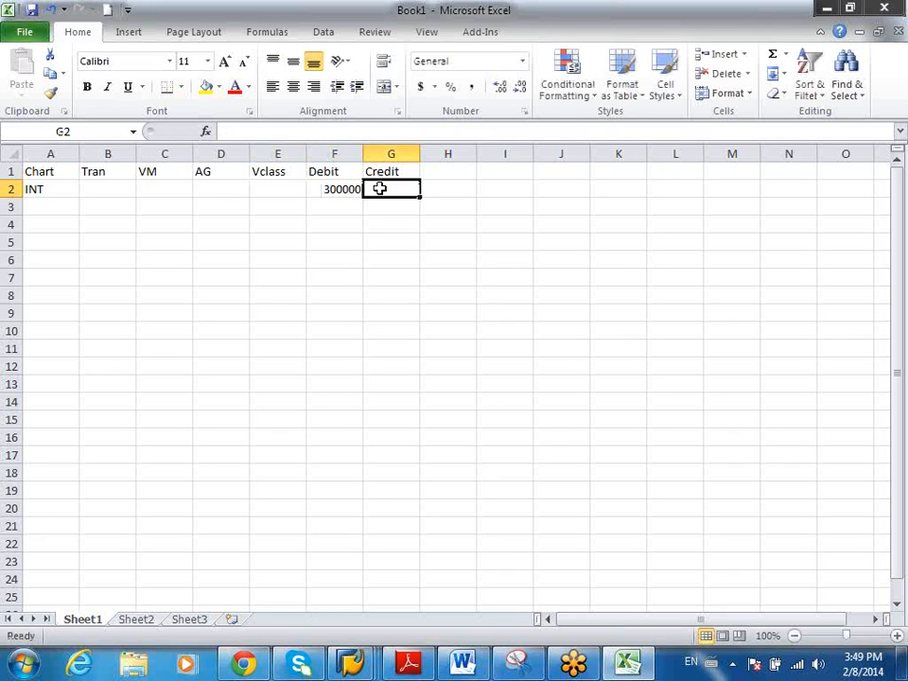
text(3-)
key(BackSpace)
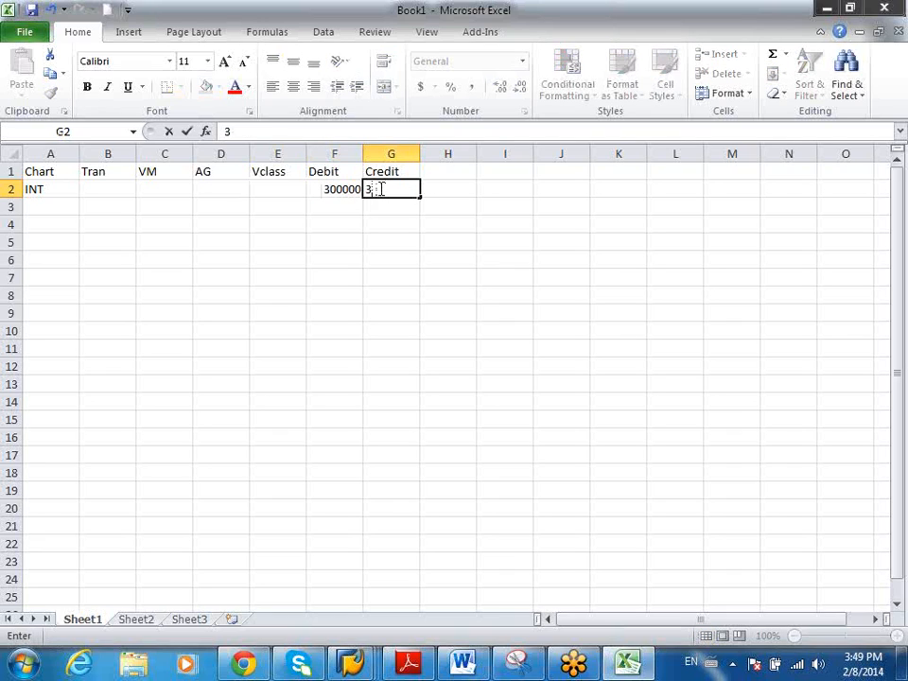
text(0000)
key(Return)
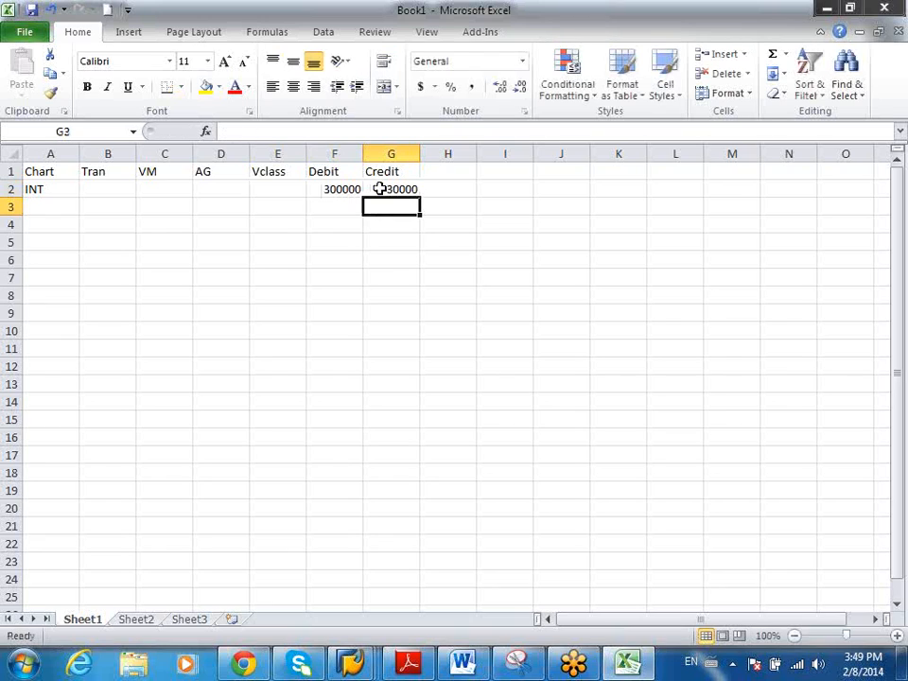
Step: List the valuation classes 3000, 3010, 3020 and 3030 in the Vclass column, cells E2 to E5
click(321, 214)
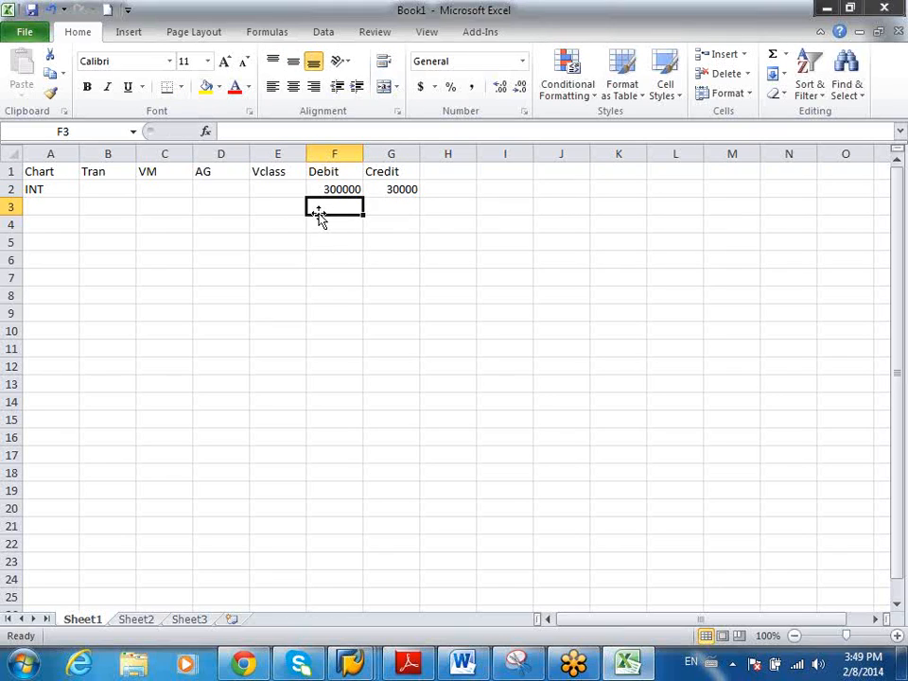
click(272, 190)
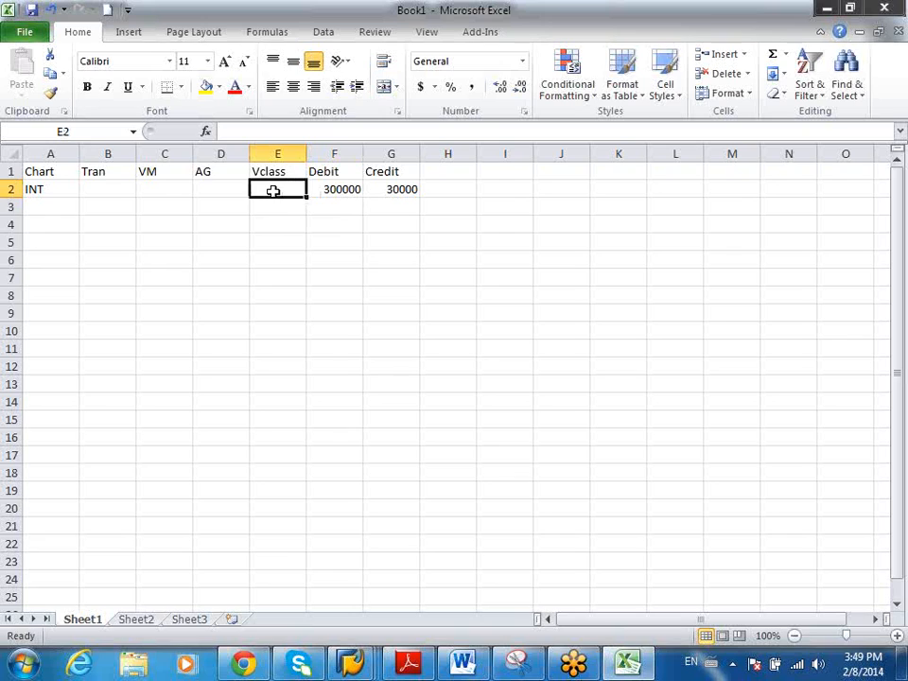
text(3000)
key(Return)
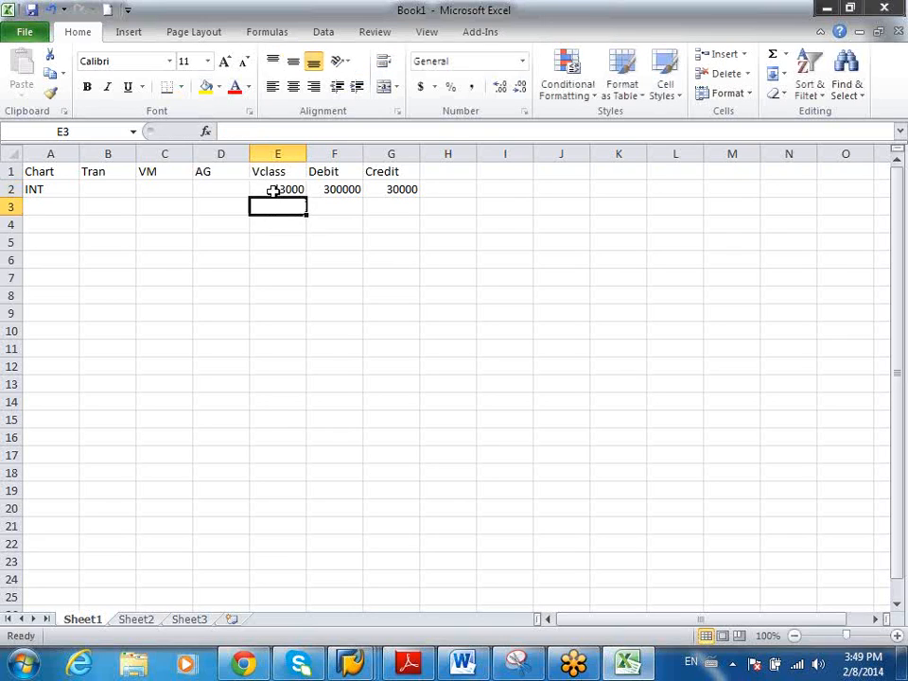
text(3010)
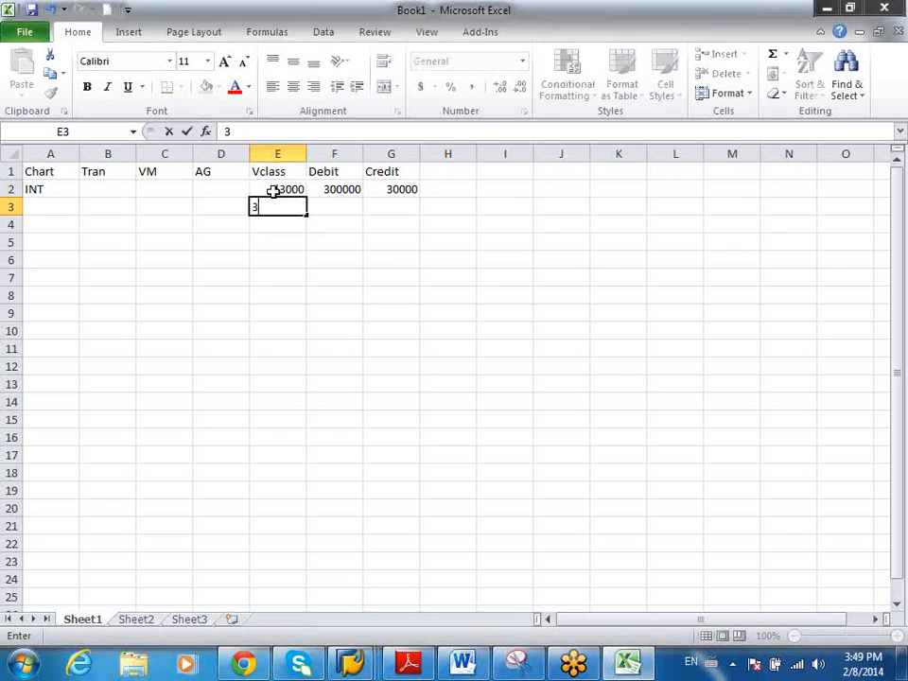
text(3020)
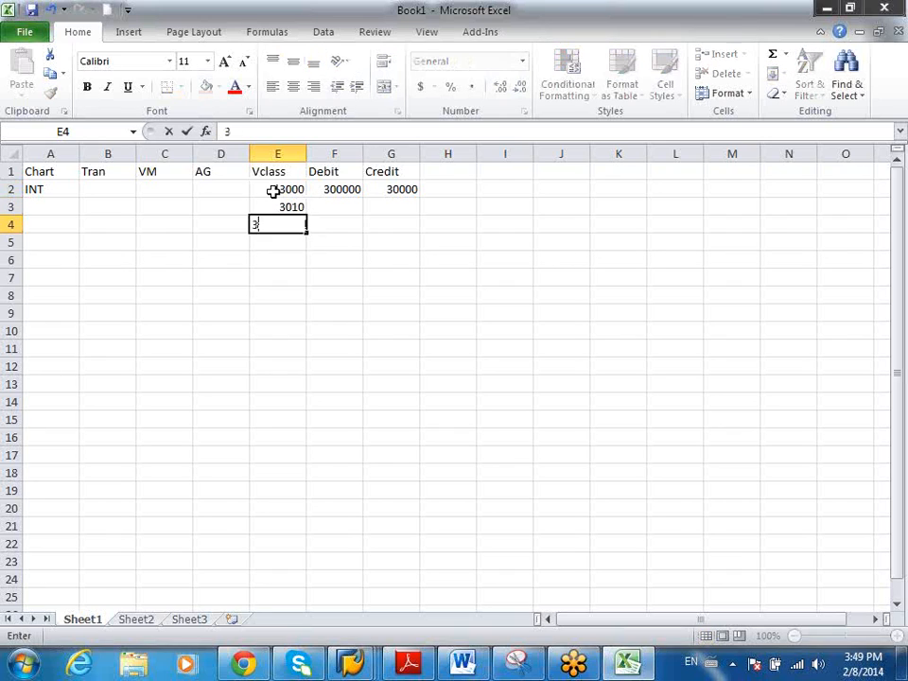
key(Return)
text(30)
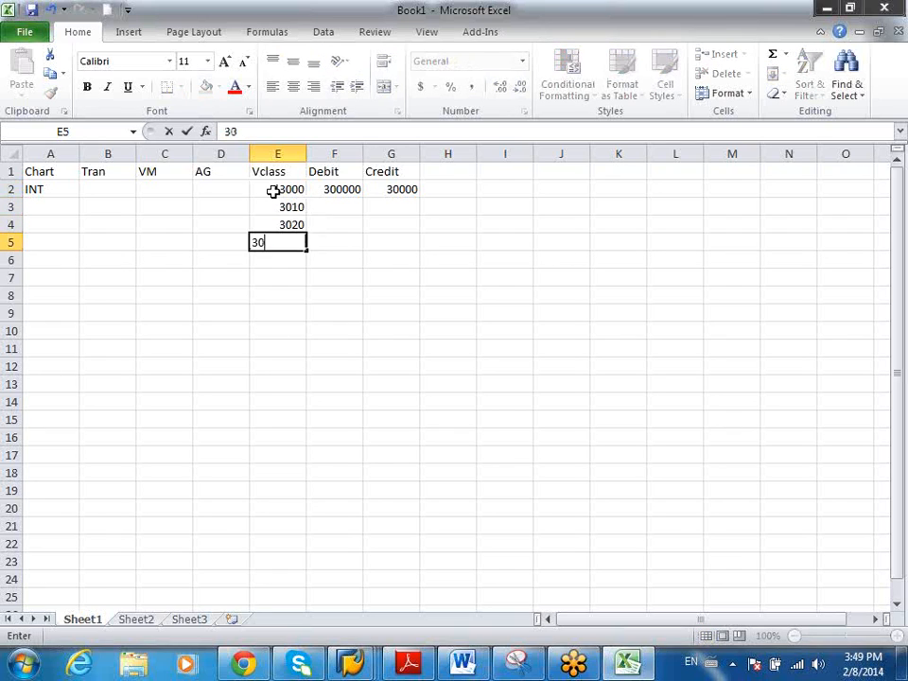
text(30)
key(Return)
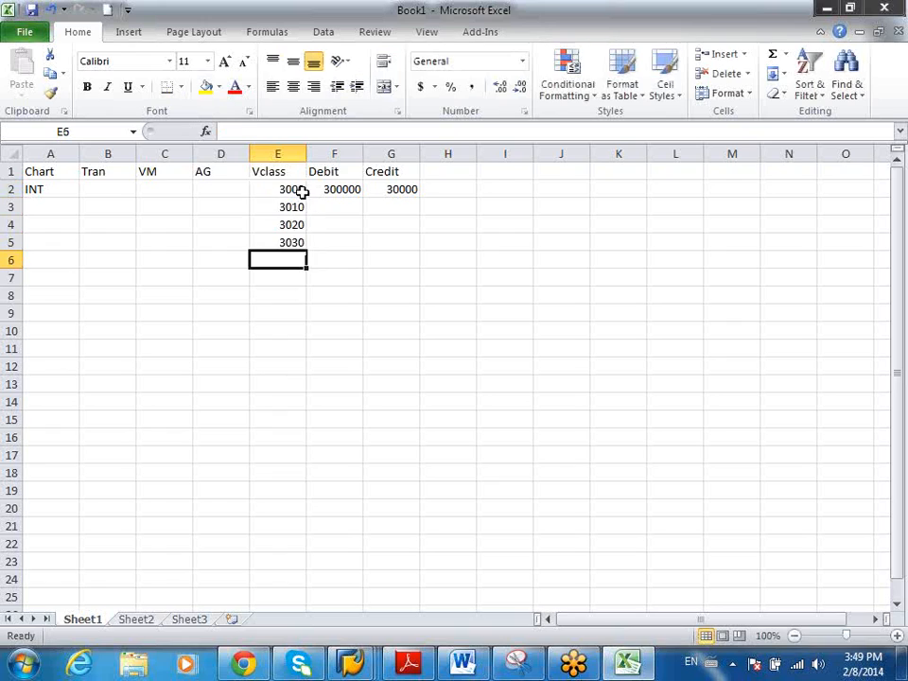
click(301, 189)
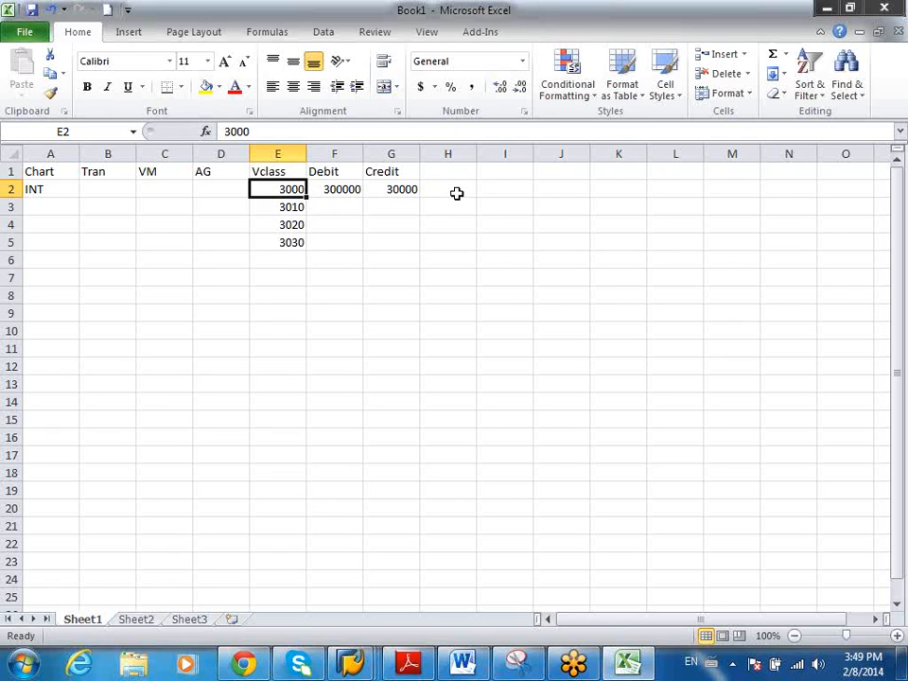
Step: Enter valuation class 3000 in cell I2 with the description raw material in J2
click(498, 190)
text(3000)
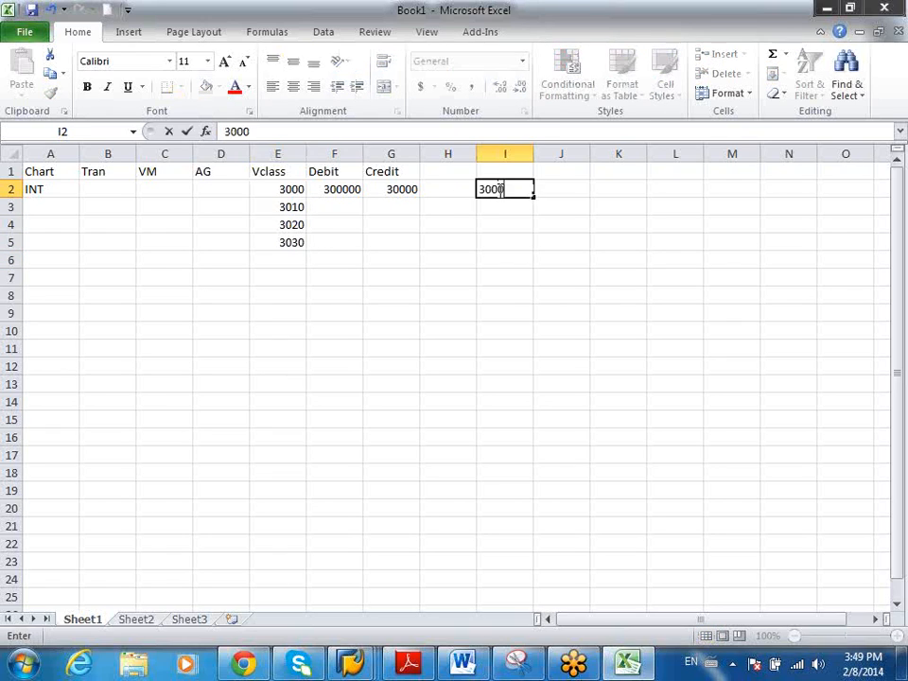
key(Tab)
text(raw material)
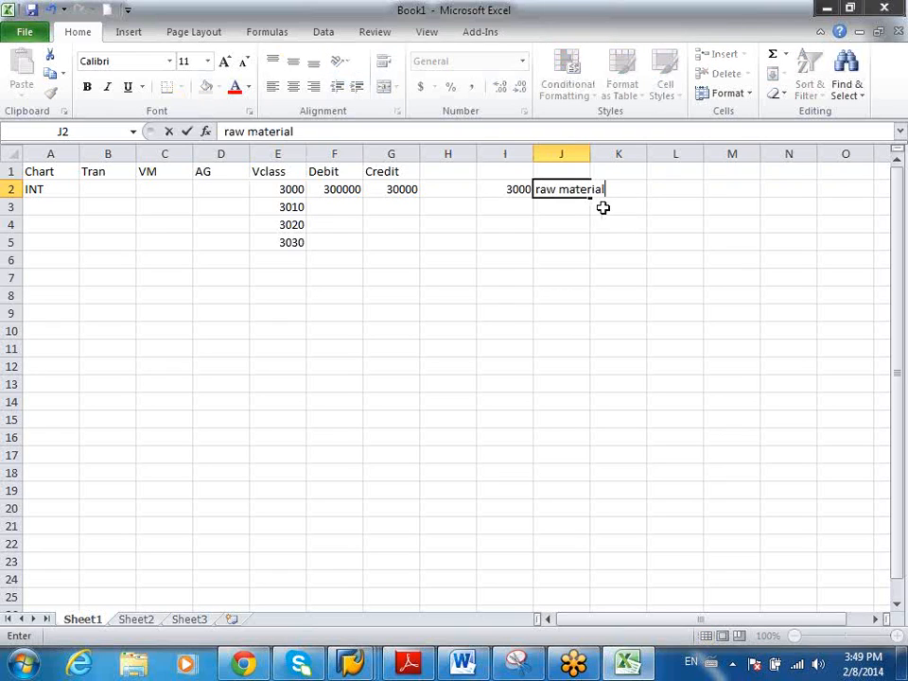
key(Return)
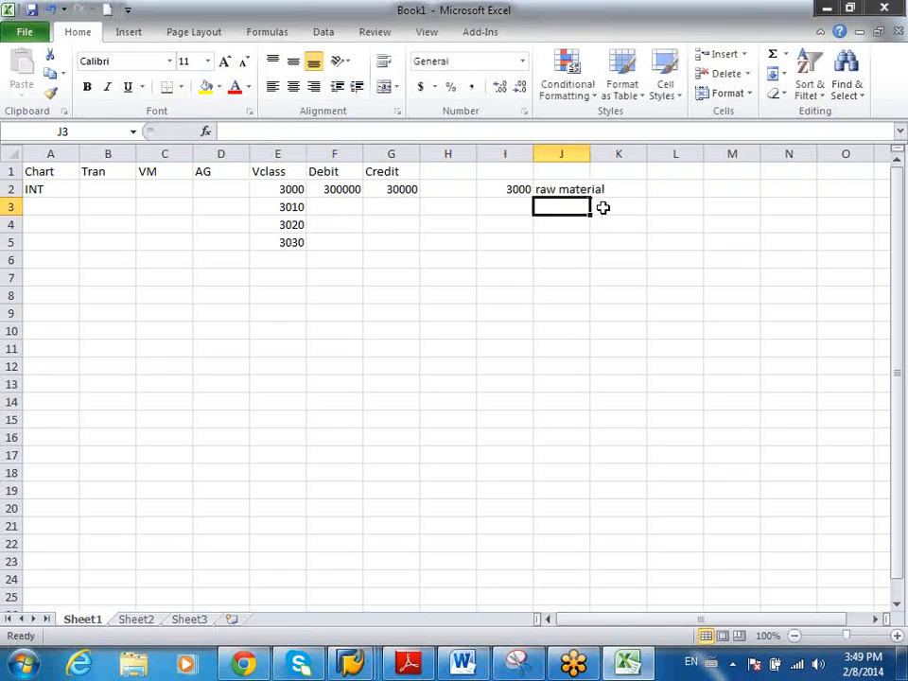
Step: Add valuation class 3010 in cell I3 with the description Finised prod in J3
click(515, 206)
text(30)
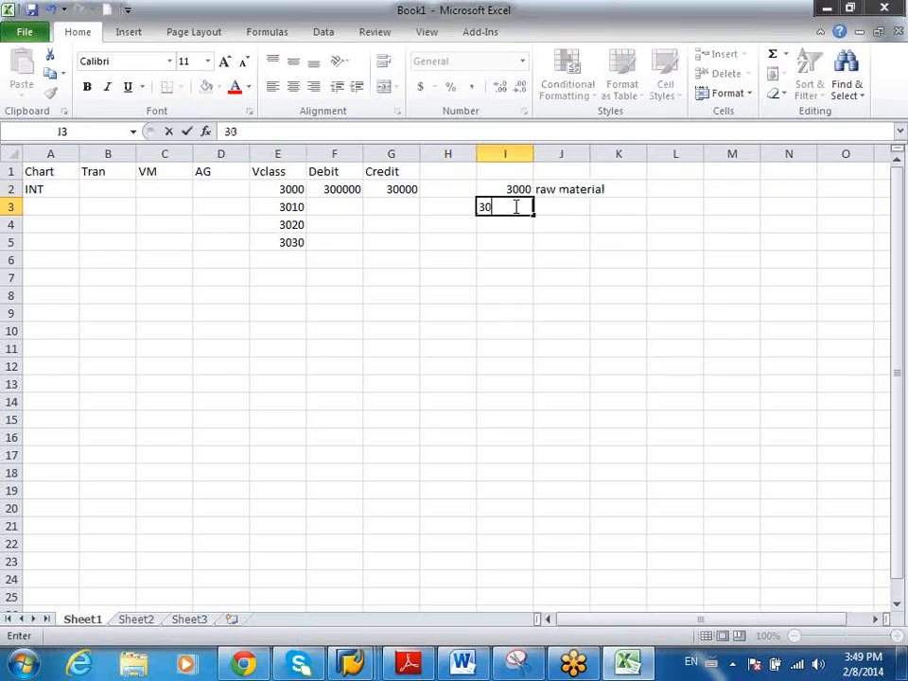
text(10)
key(Tab)
text(Fin)
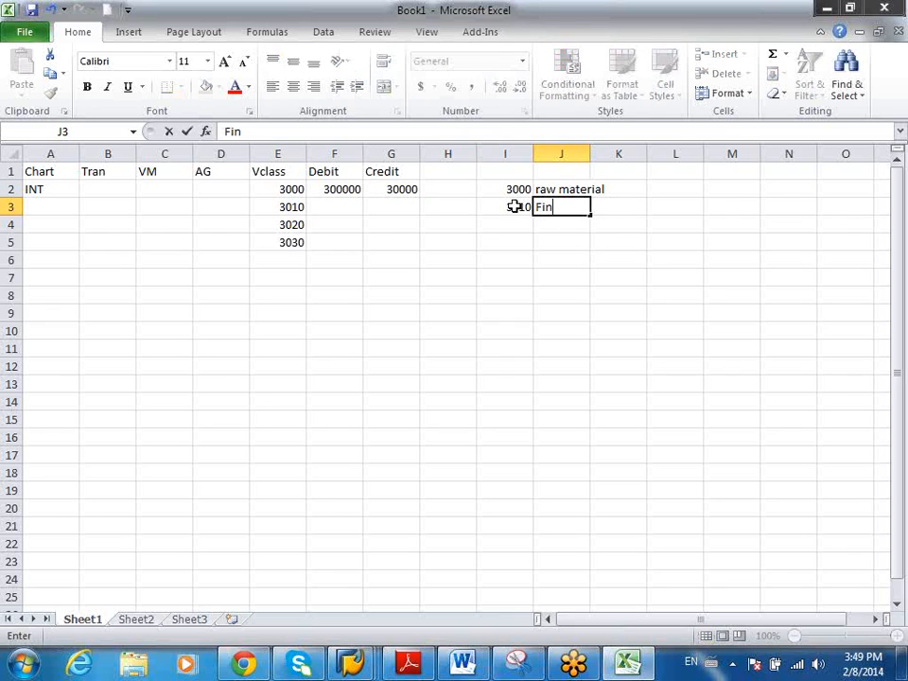
text(iese)
key(BackSpace)
text(sed prod)
key(Return)
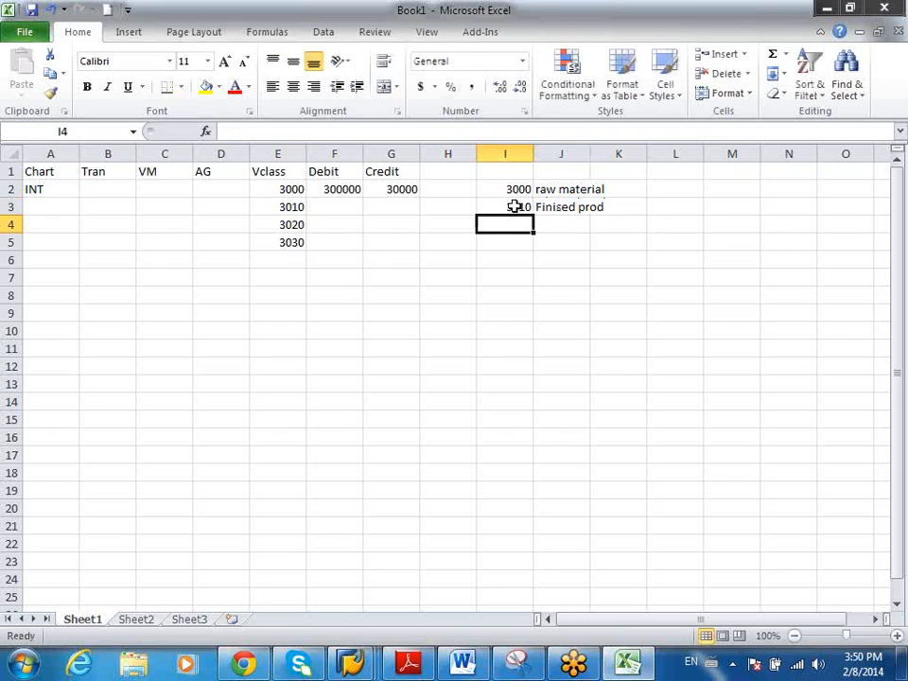
Step: Add valuation class 3020 in cell I4 with the description Semi finihsed in J4
text(30)
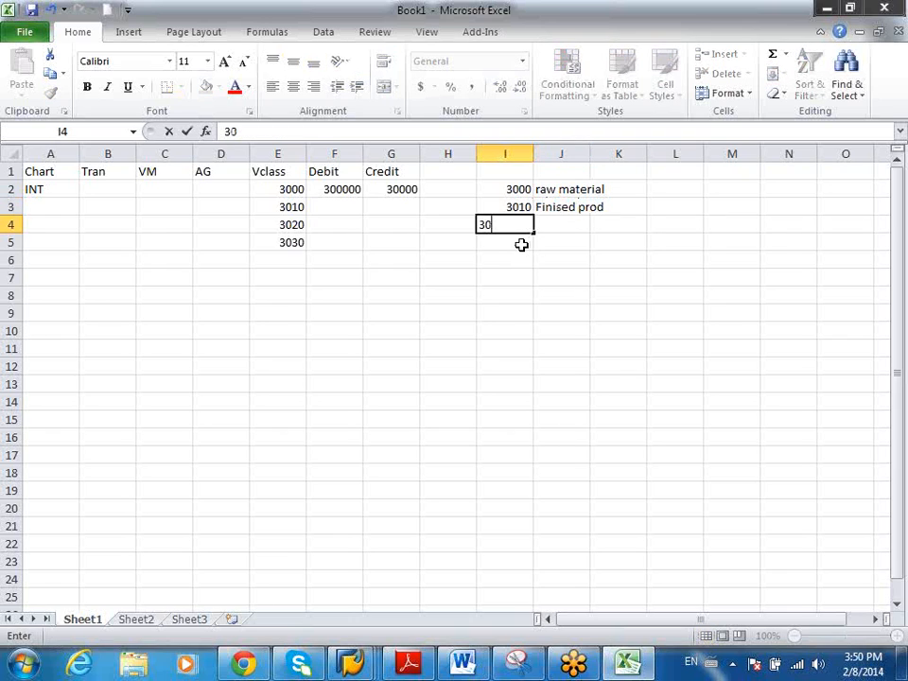
text(20)
click(551, 227)
text(Se)
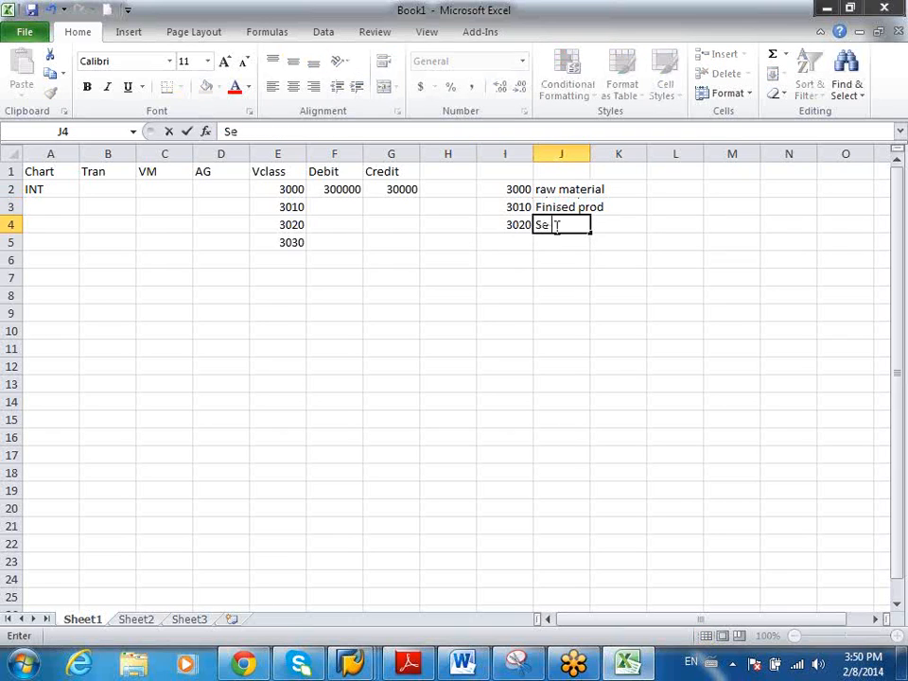
text(m)
text(i fin)
text(ish)
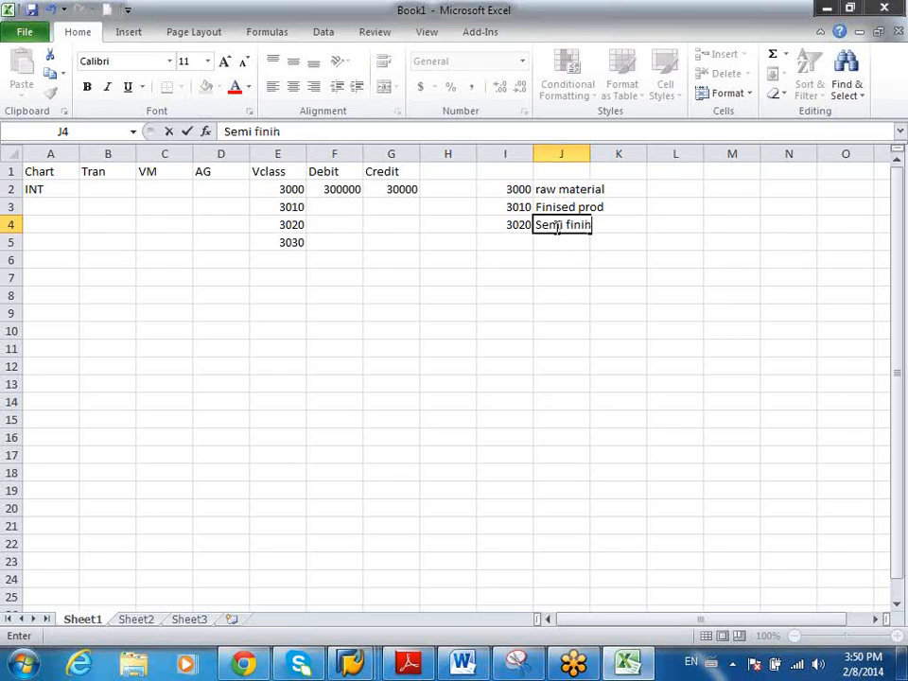
text(ed)
key(Return)
Step: Add valuation class 3030 in cell I5 with the description Office supplies in J5
click(513, 238)
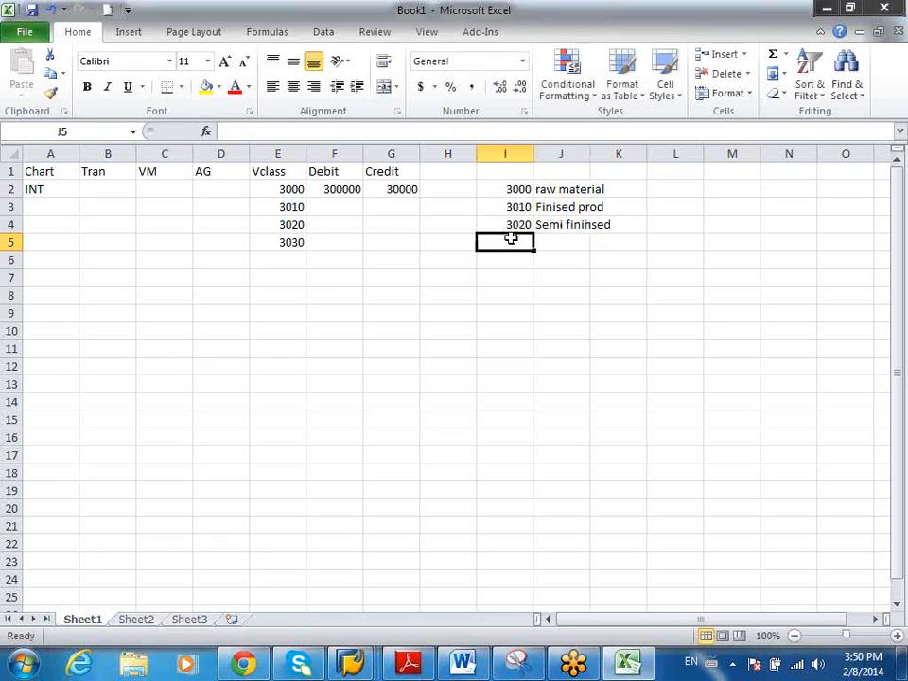
text(3030)
click(561, 240)
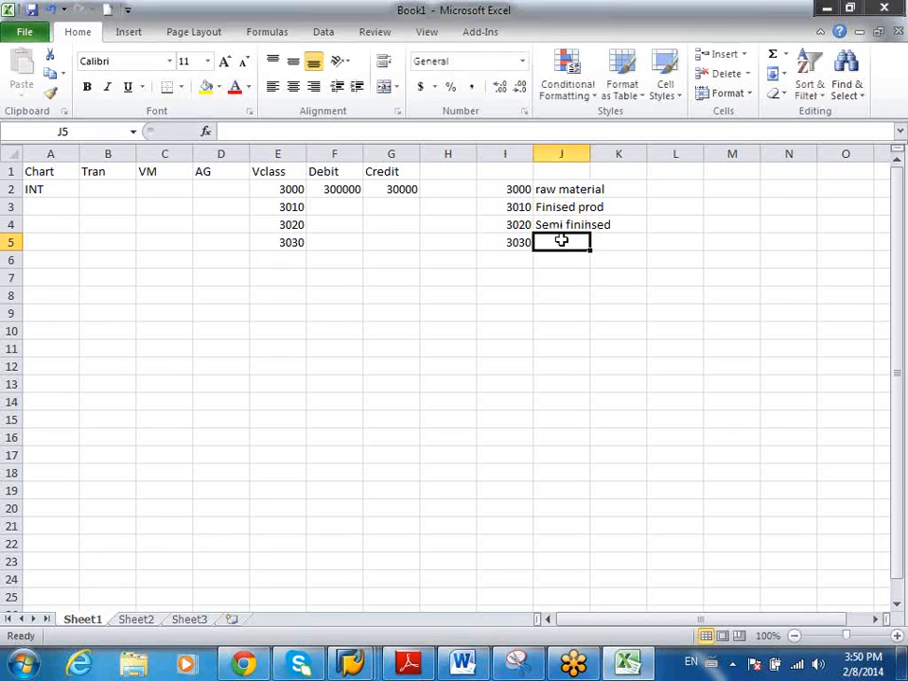
text(Off)
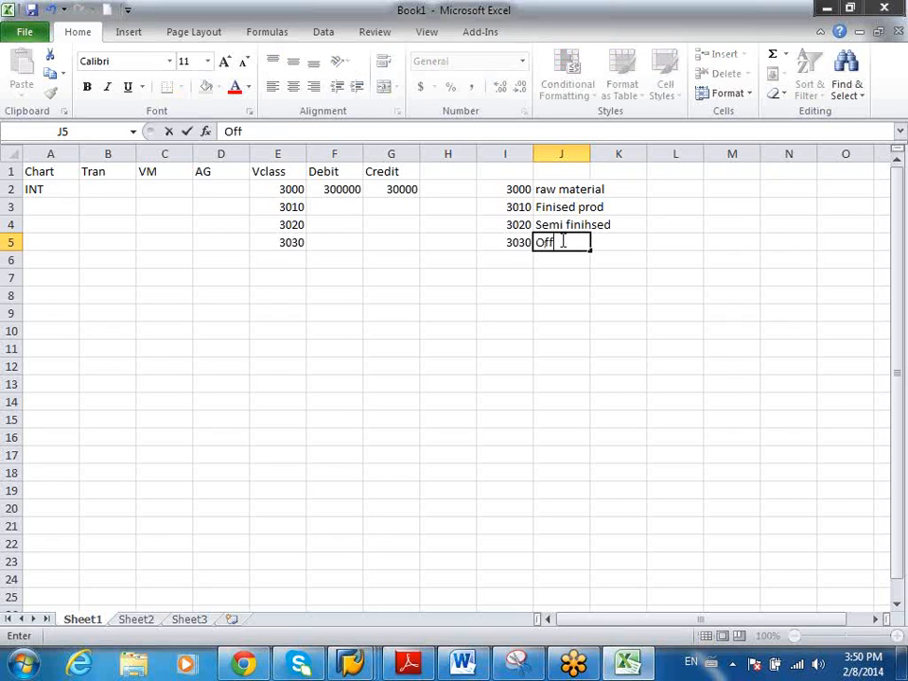
text(ice suppli)
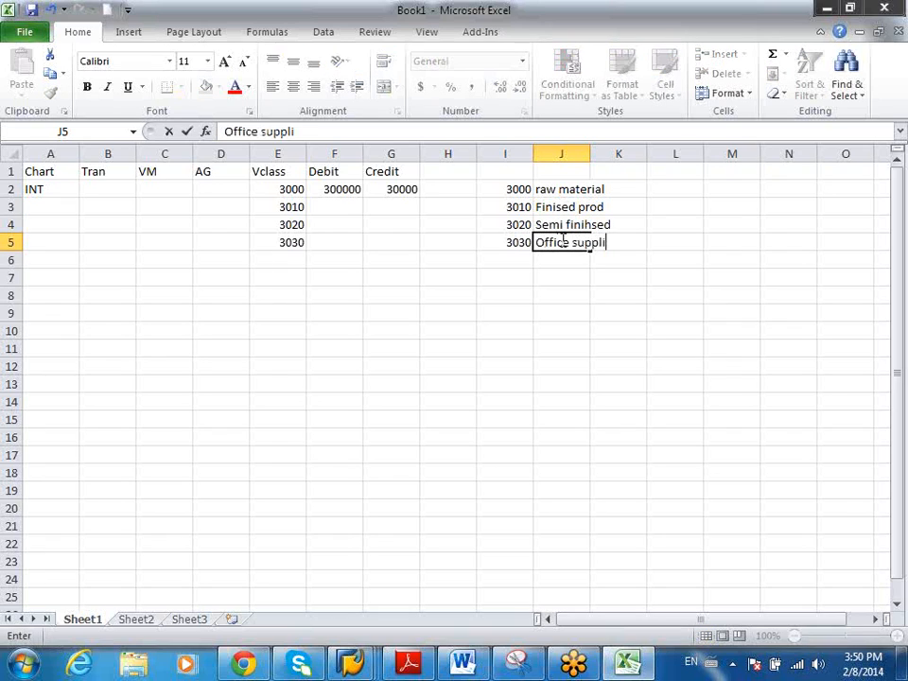
text(es)
key(Return)
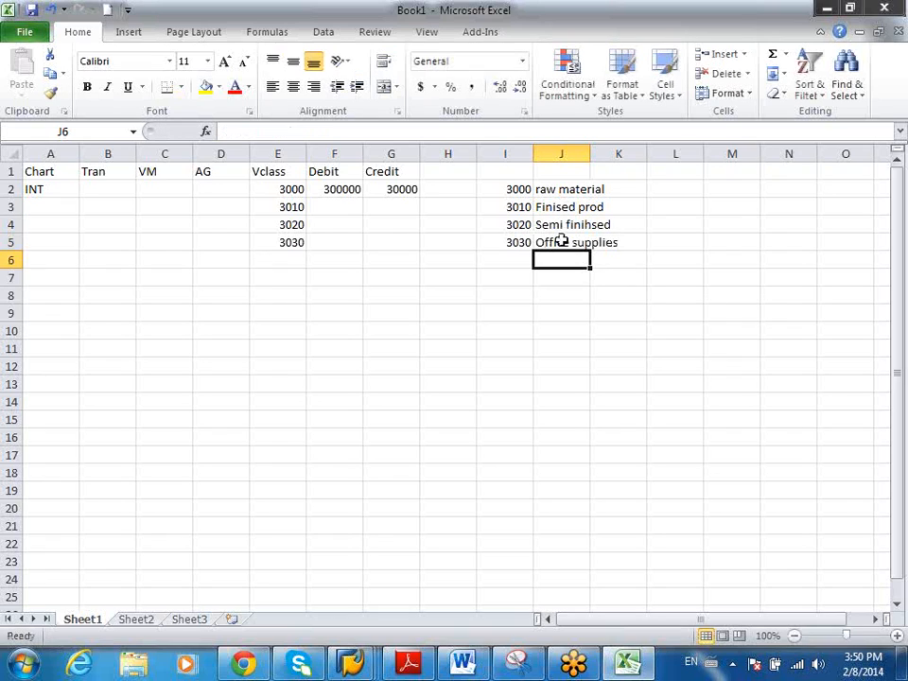
Step: Enter debit accounts 310000 and 320000 for valuation classes 3010 and 3020 in cells F3 and F4
click(347, 209)
text(310000)
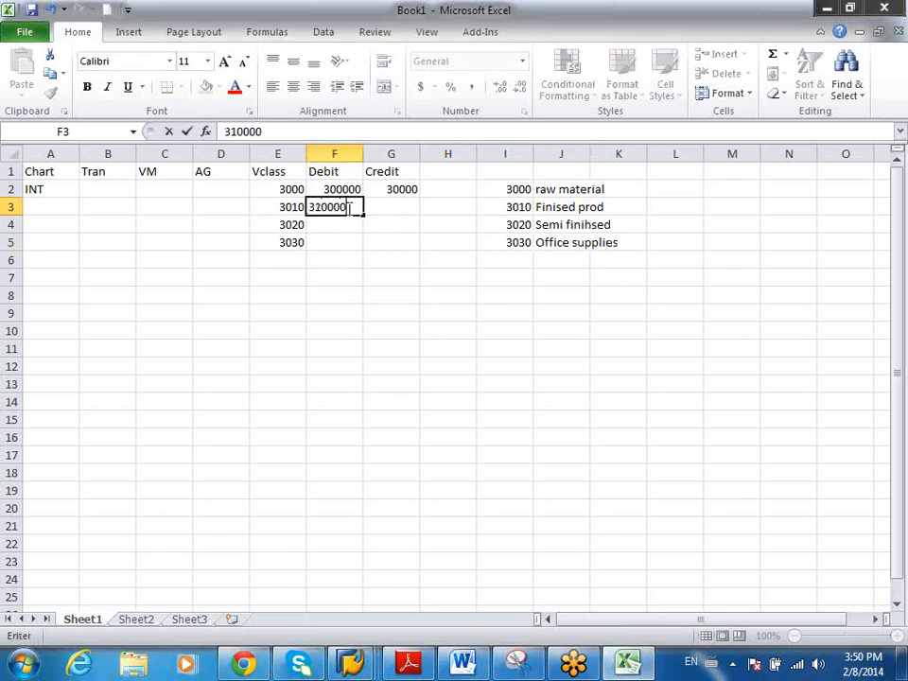
key(Return)
text(3)
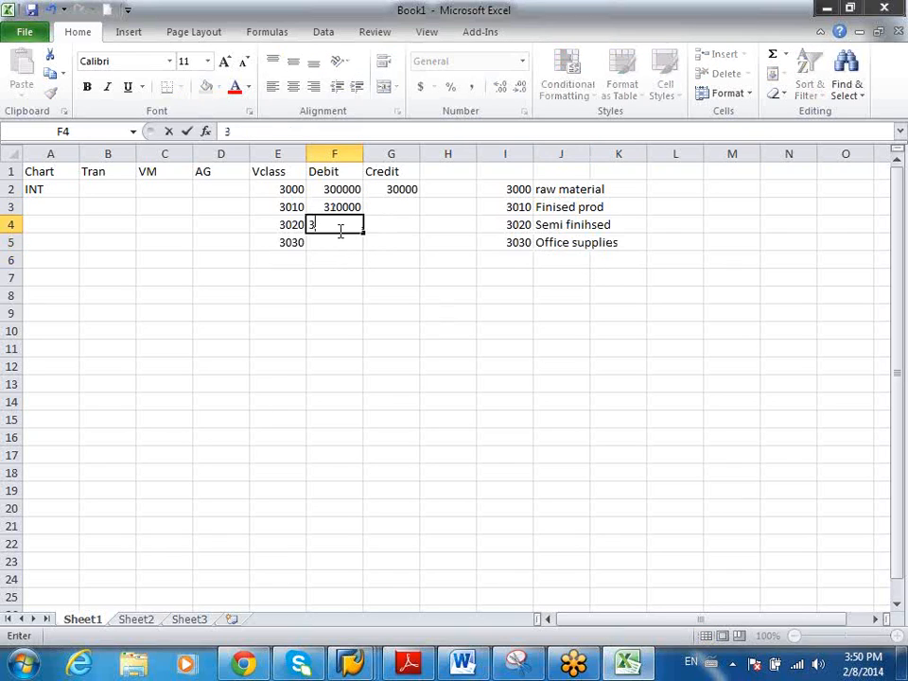
text(20000)
key(Return)
Step: Set the debit account for valuation class 3030 in cell F5 to 330000
text(33000)
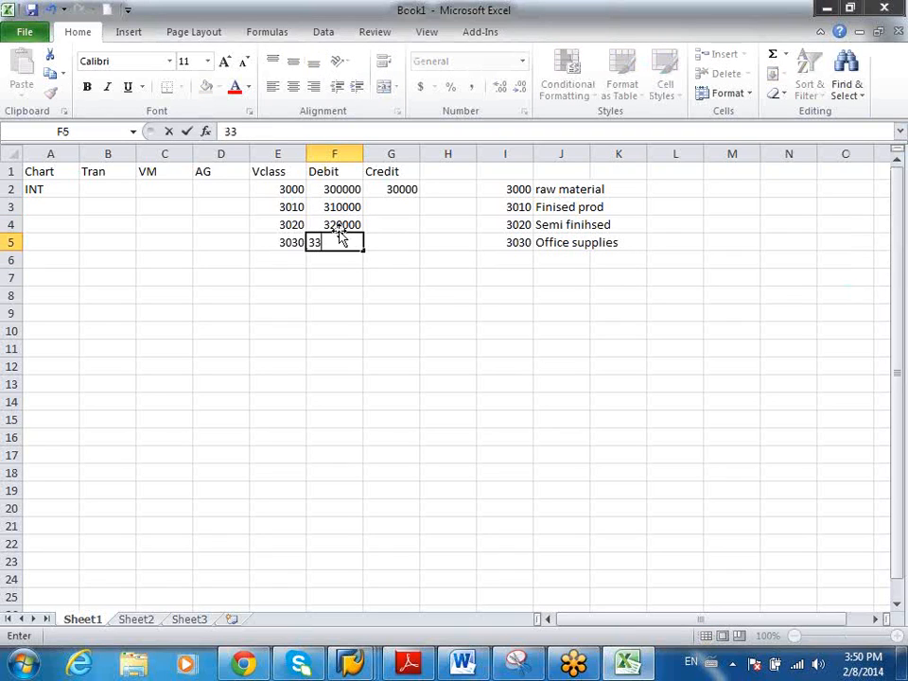
key(Return)
drag(350, 212, 349, 222)
click(346, 243)
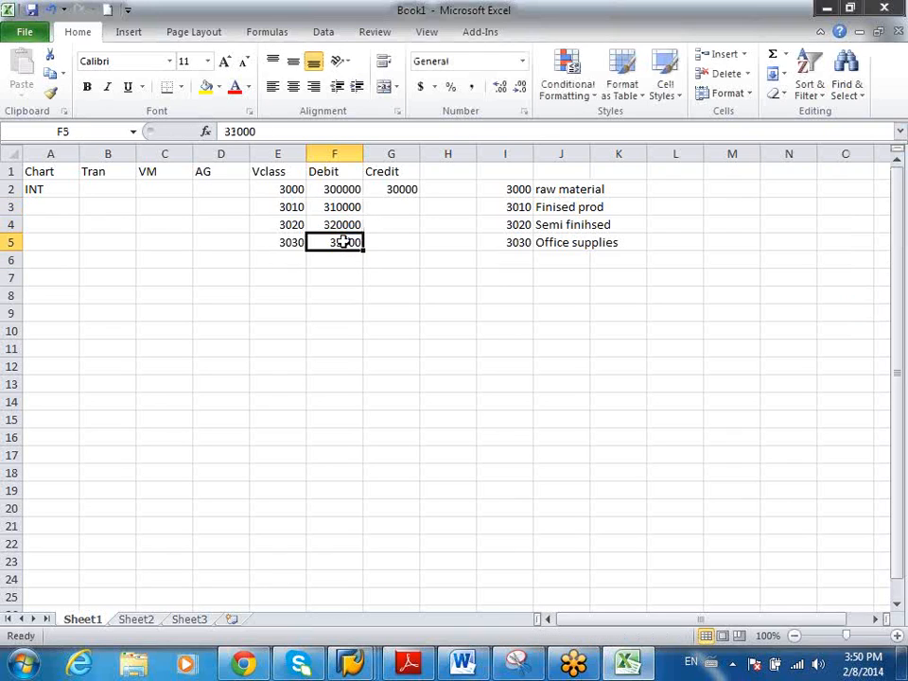
click(315, 135)
text(0)
key(Return)
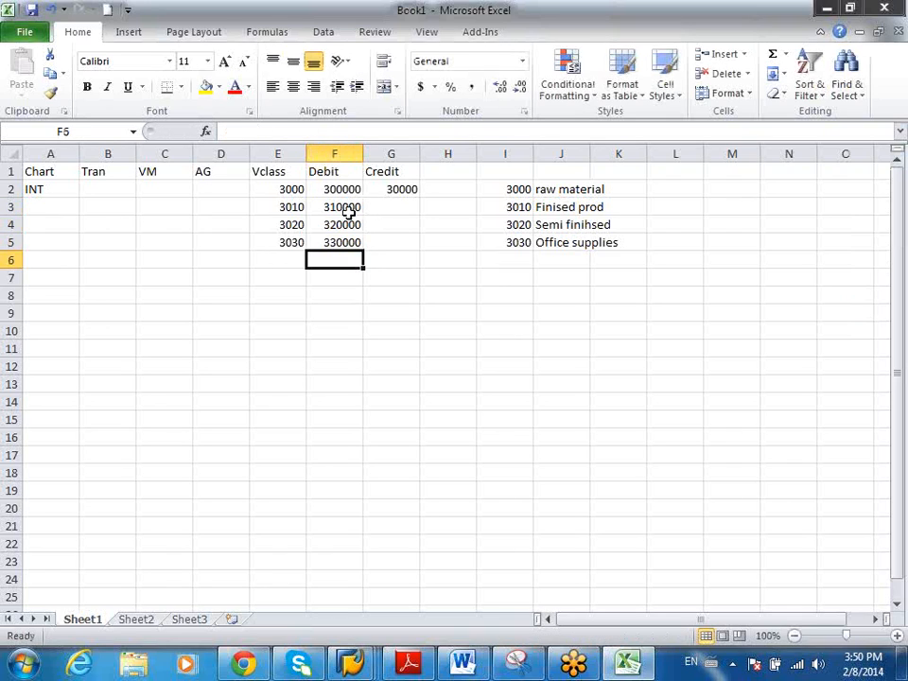
Step: Copy the debit accounts in F3 to F5 into the Credit column, cells G3 to G5
drag(349, 209, 349, 242)
key(ctrl+c)
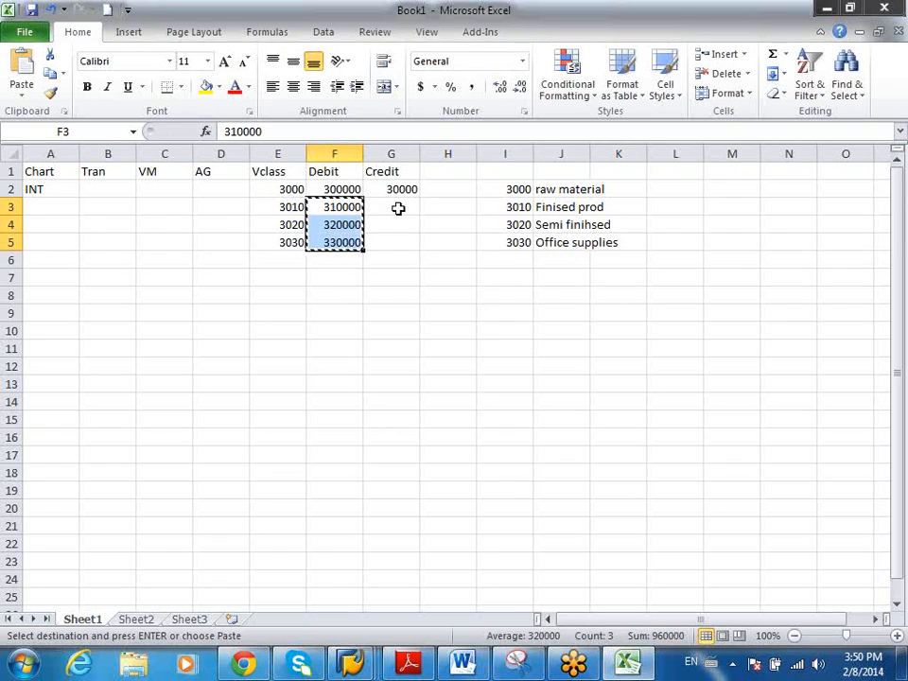
click(399, 206)
key(ctrl+v)
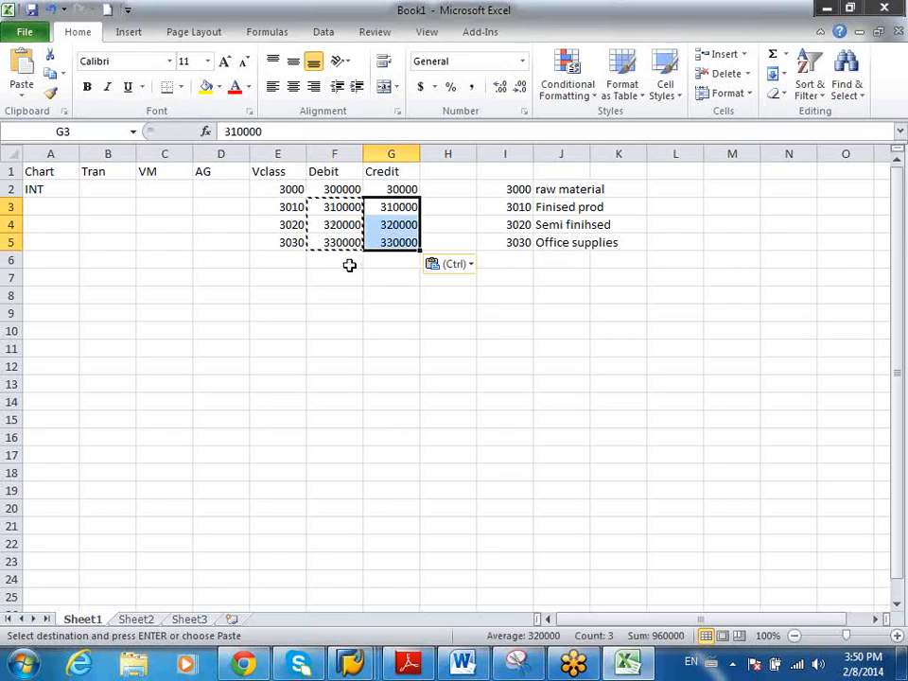
Step: Enter 1000 in cell I7 below the valuation class list and label it Plant in J7
click(172, 205)
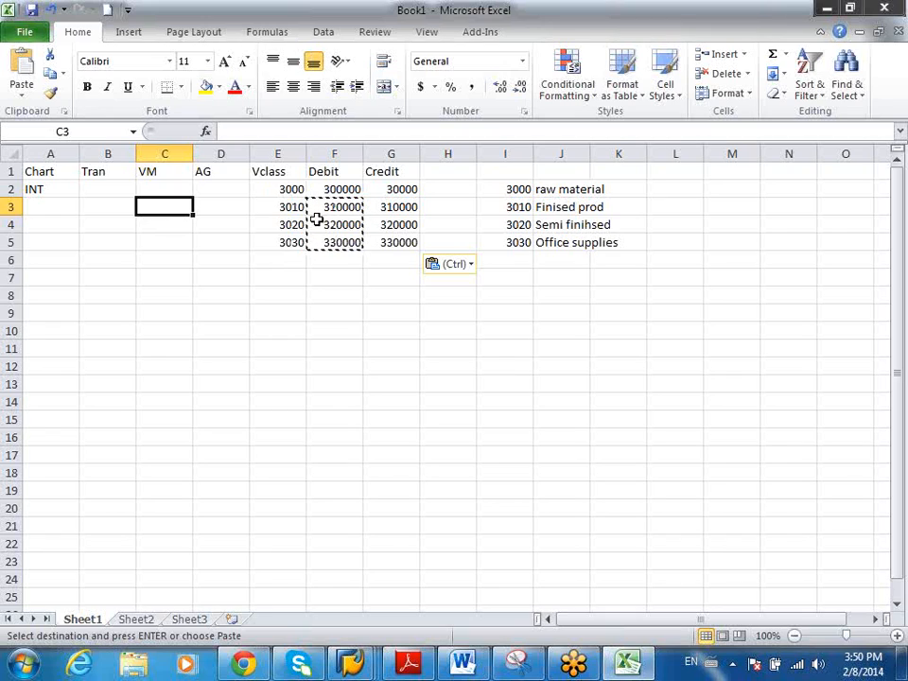
click(160, 256)
click(499, 287)
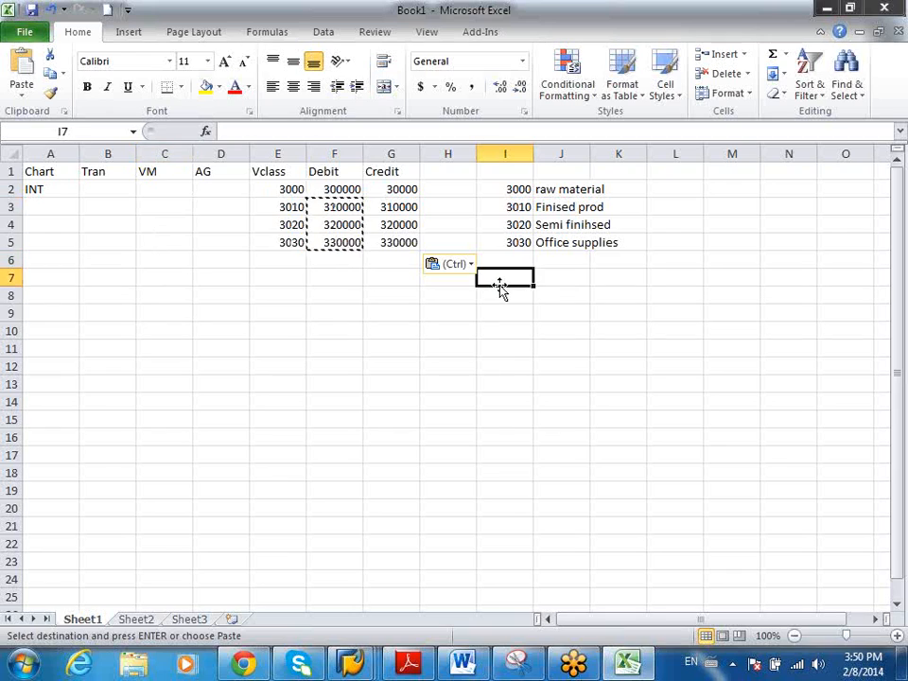
text(1000)
key(Tab)
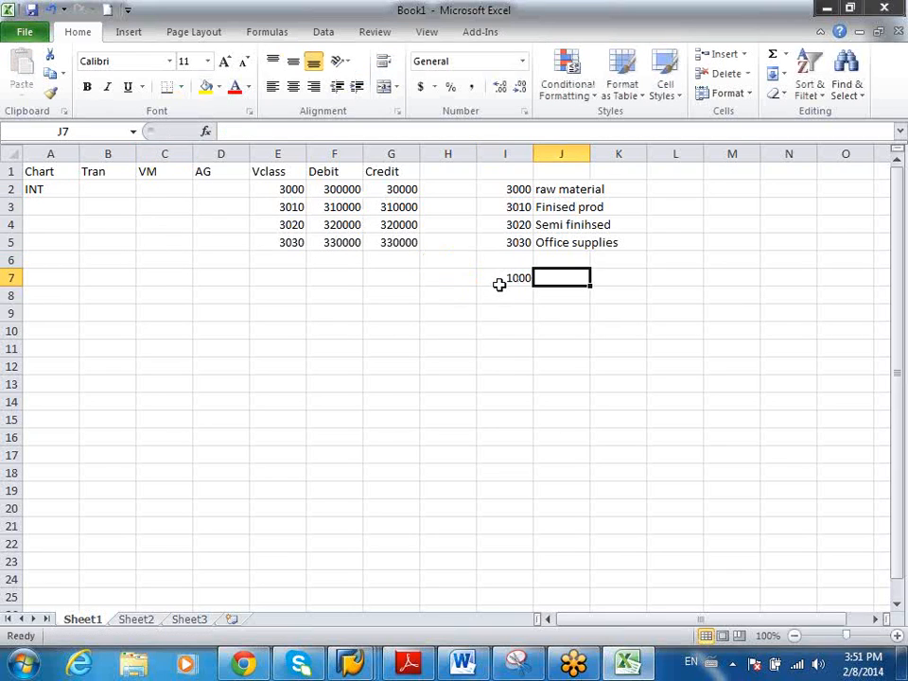
text(Plant)
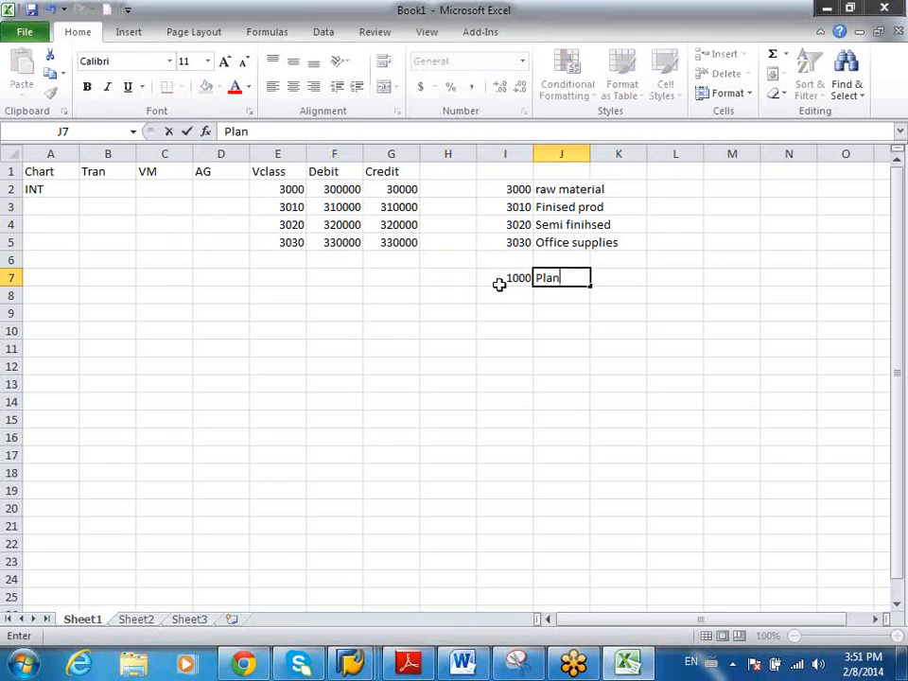
key(Return)
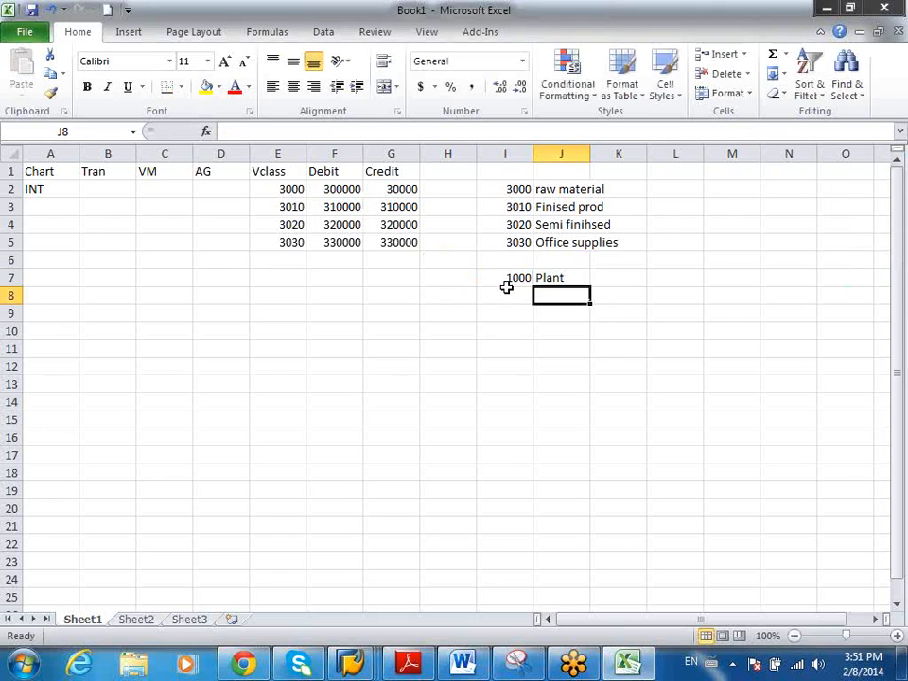
Step: Add plant number 1100 in cell I8, directly below plant 1000
click(512, 293)
text(11000)
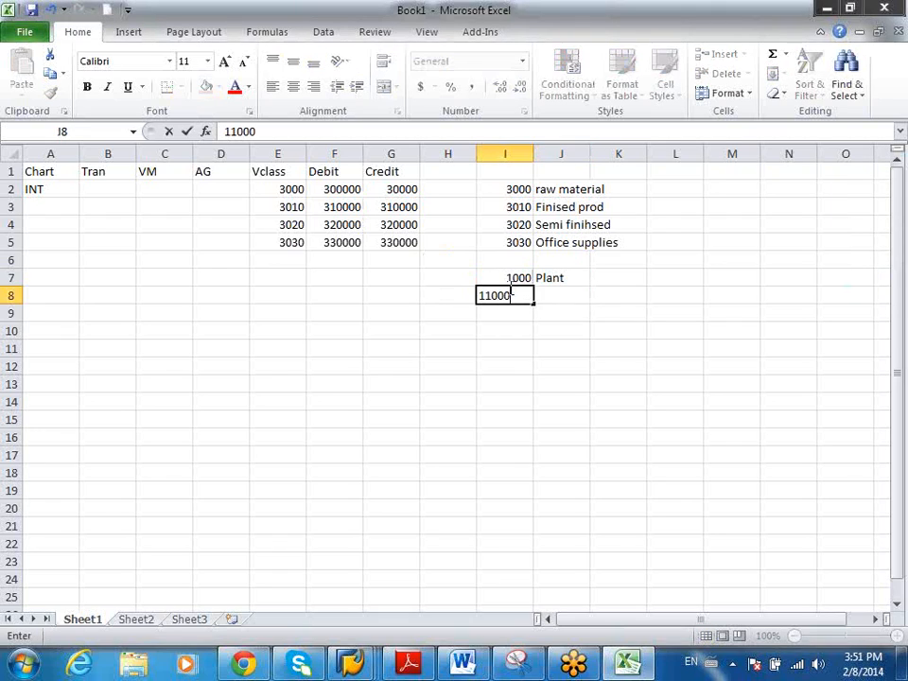
key(BackSpace)
click(567, 295)
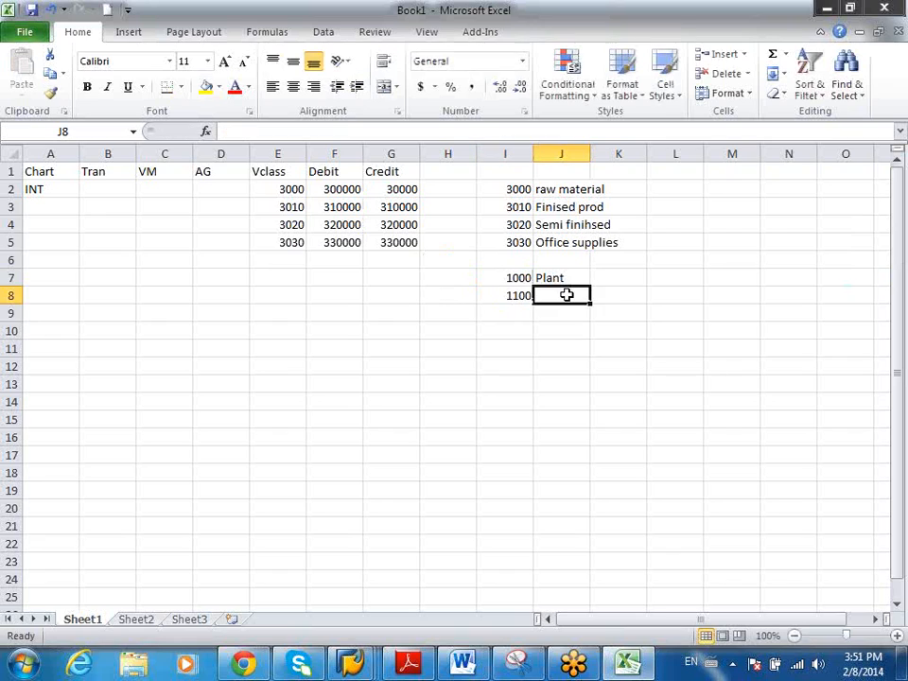
Step: Enter a second group of plants, 2000 and 2100, in cells I10 and I11
click(516, 333)
text(2000)
key(Return)
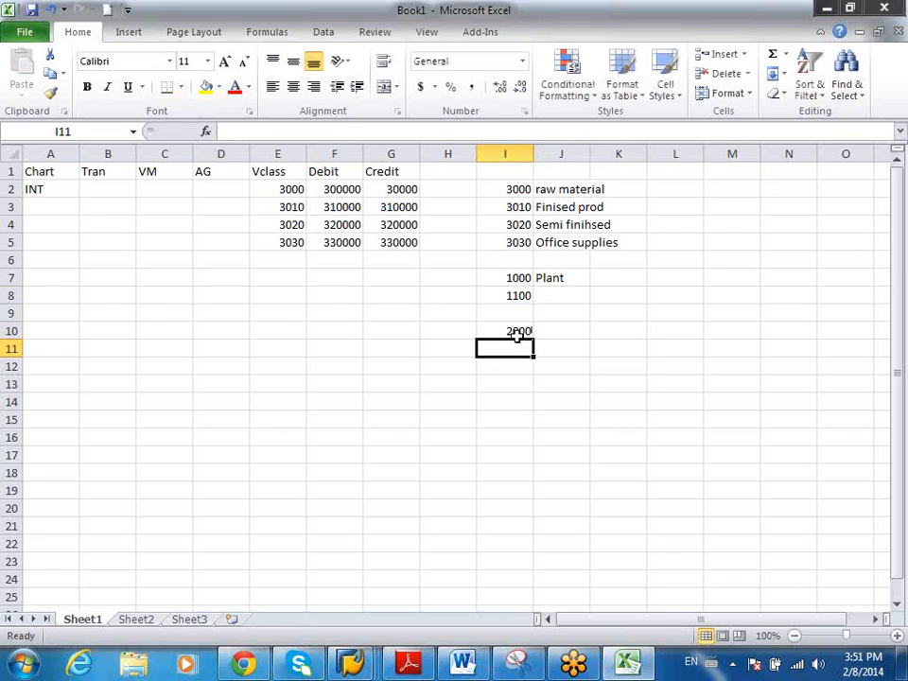
text(21000)
key(BackSpace)
key(Return)
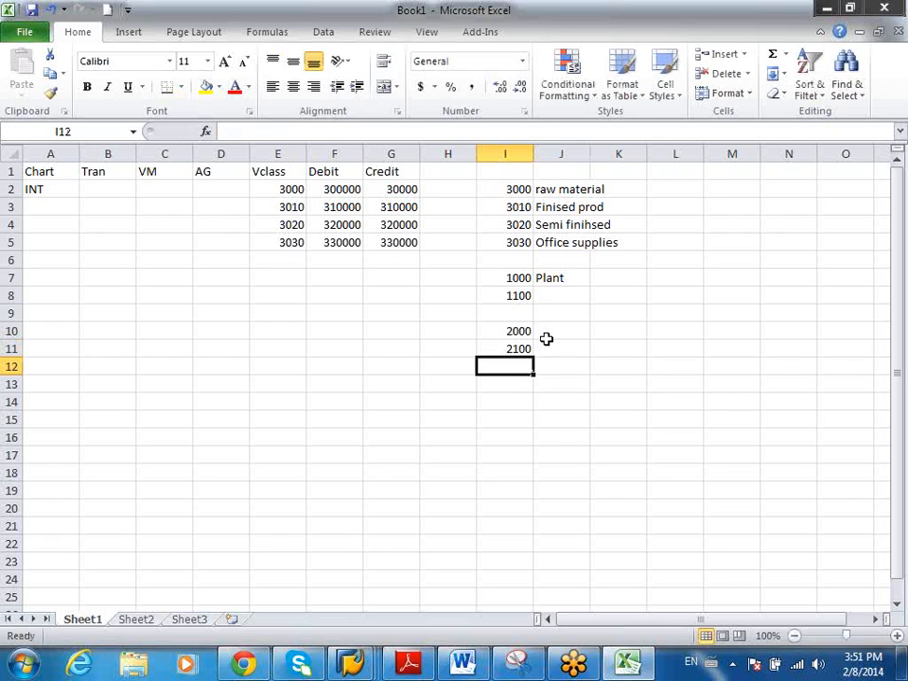
Step: Add the heading Plant in cell I6 above the plant numbers
click(550, 329)
text(p)
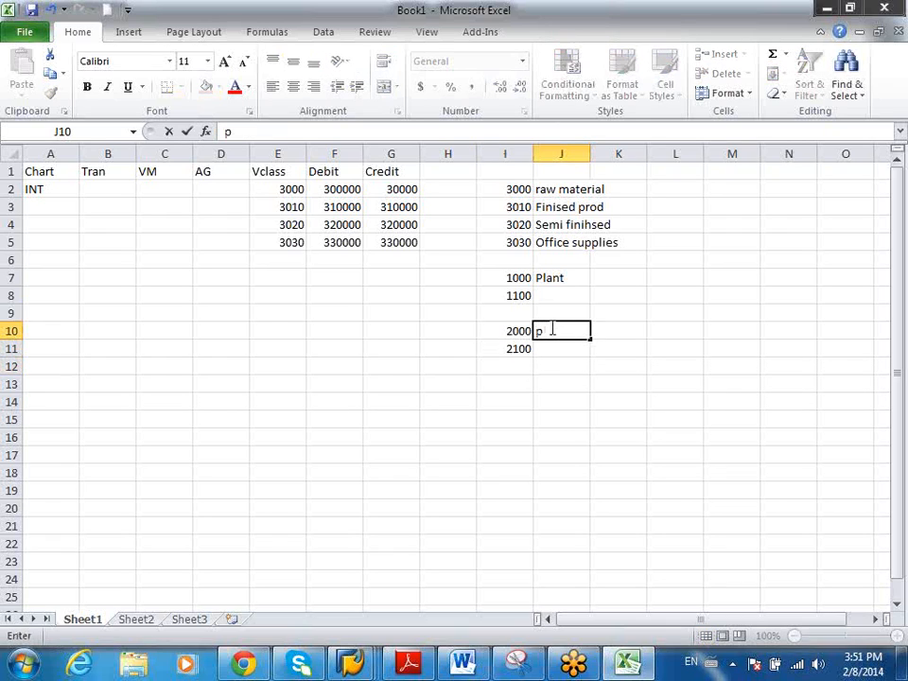
click(516, 258)
text(Plant)
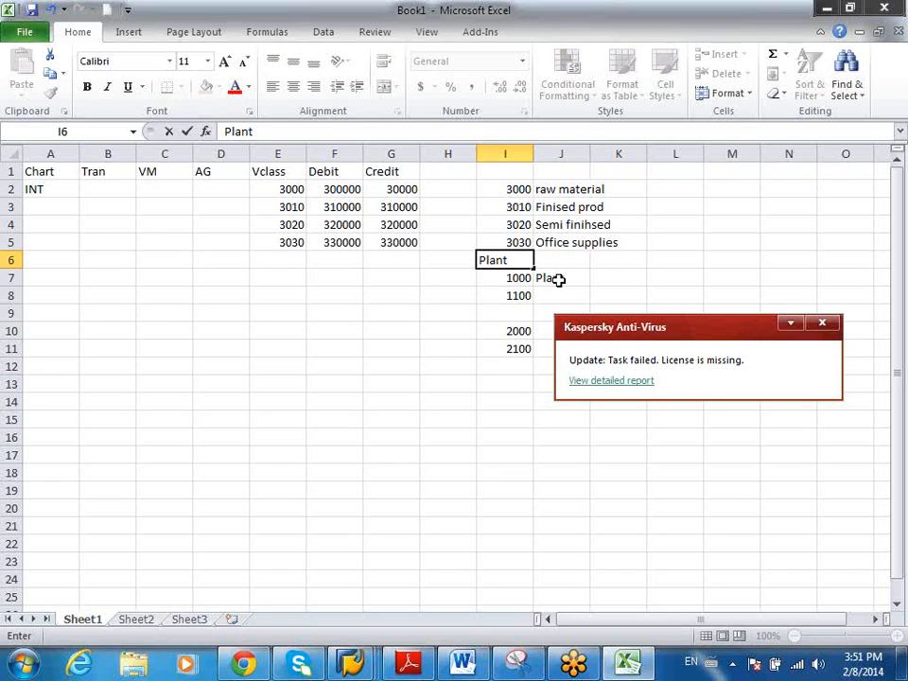
Step: Try to replace the Plant label in cell J7 with 0001 as a plain number
click(557, 277)
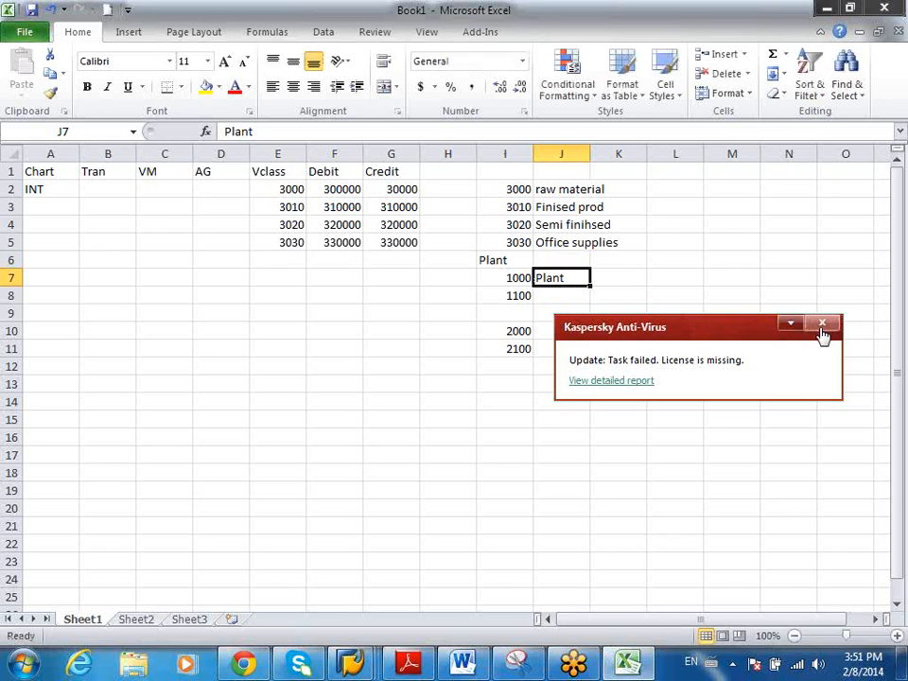
double_click(564, 276)
text(0)
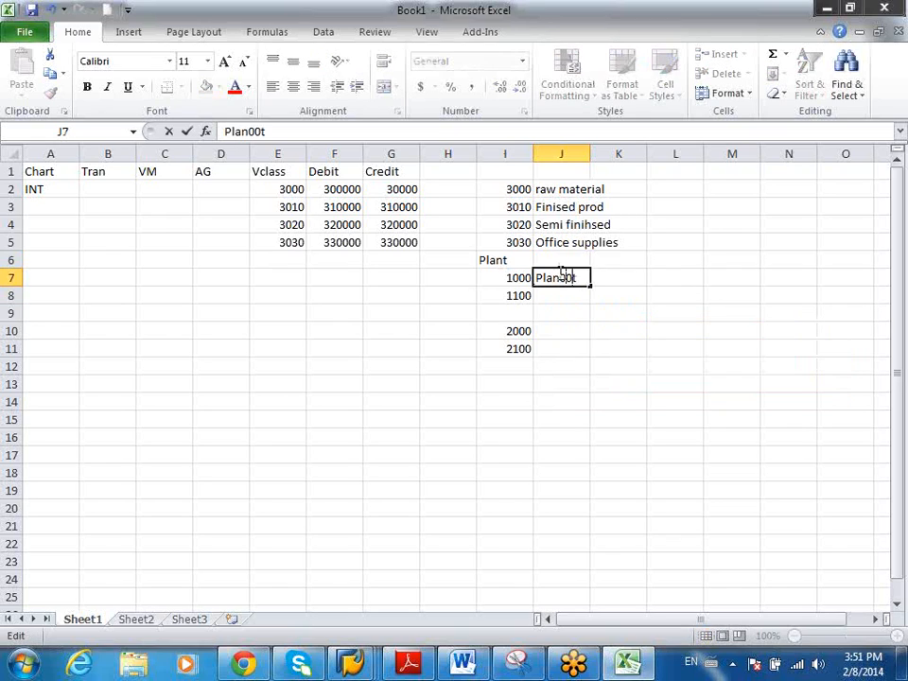
text(0)
key(BackSpace)
key(BackSpace)
key(BackSpace)
key(BackSpace)
key(BackSpace)
key(BackSpace)
key(BackSpace)
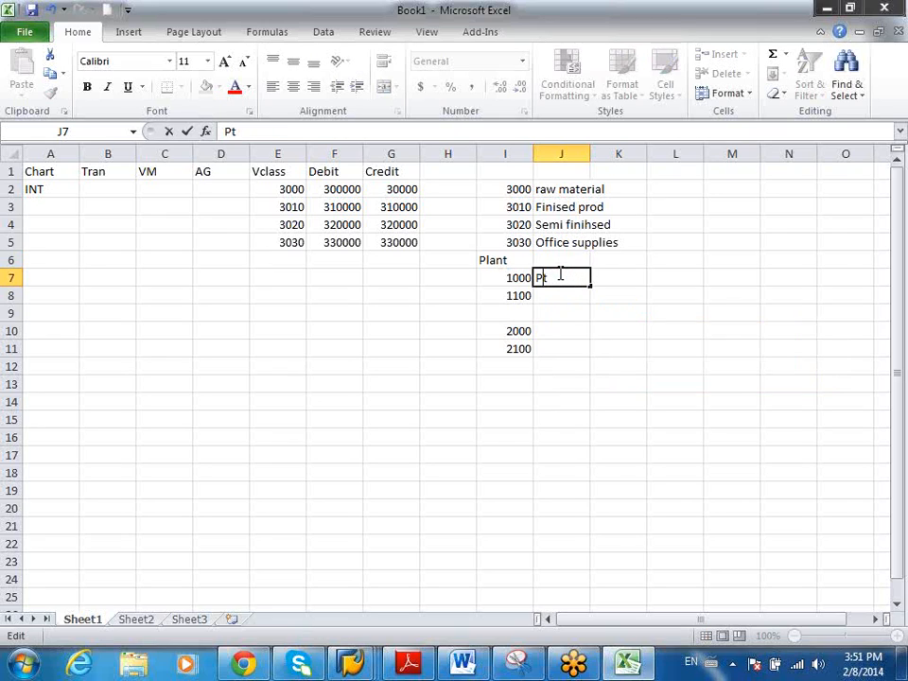
text(0000)
key(Return)
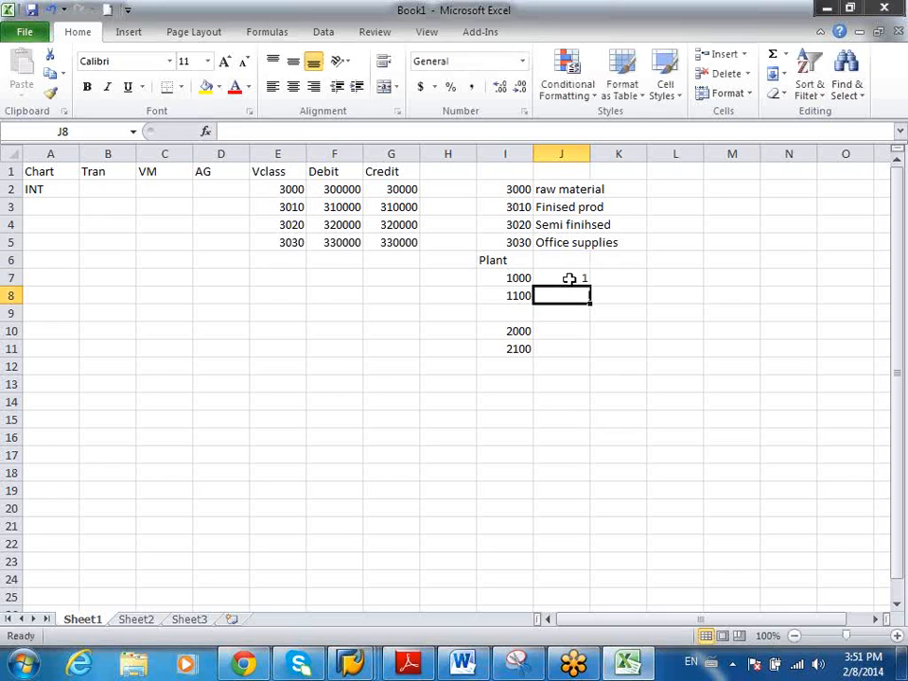
Step: Enter 0001 as text in J7 and J8, beside plants 1000 and 1100
click(569, 278)
text(;)
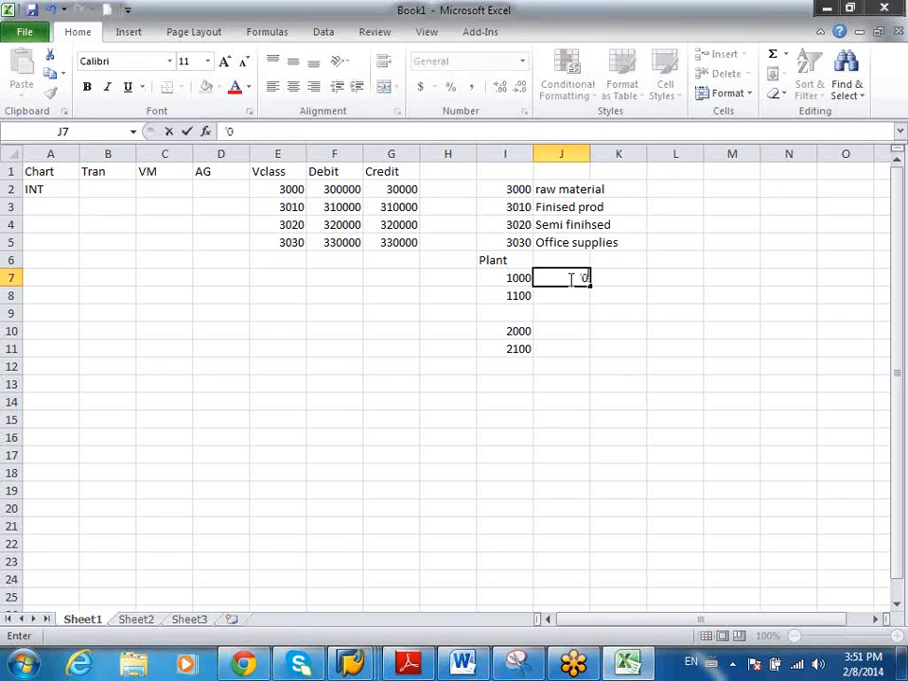
text(0001)
key(Return)
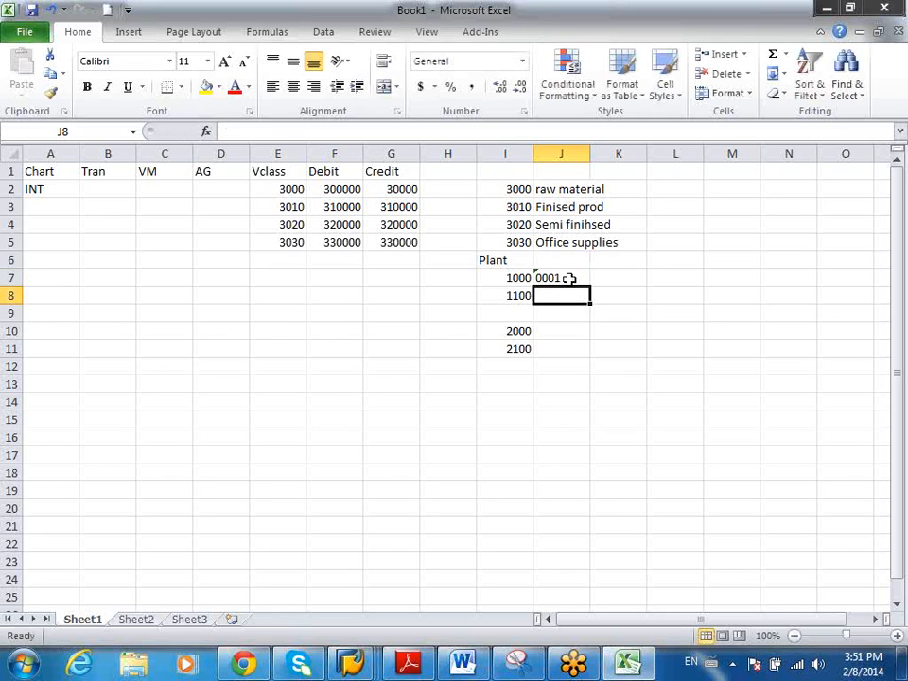
text('0001)
key(Return)
Step: Enter 0002 as text in J10 and J11, beside plants 2000 and 2100
key(Return)
key(Return)
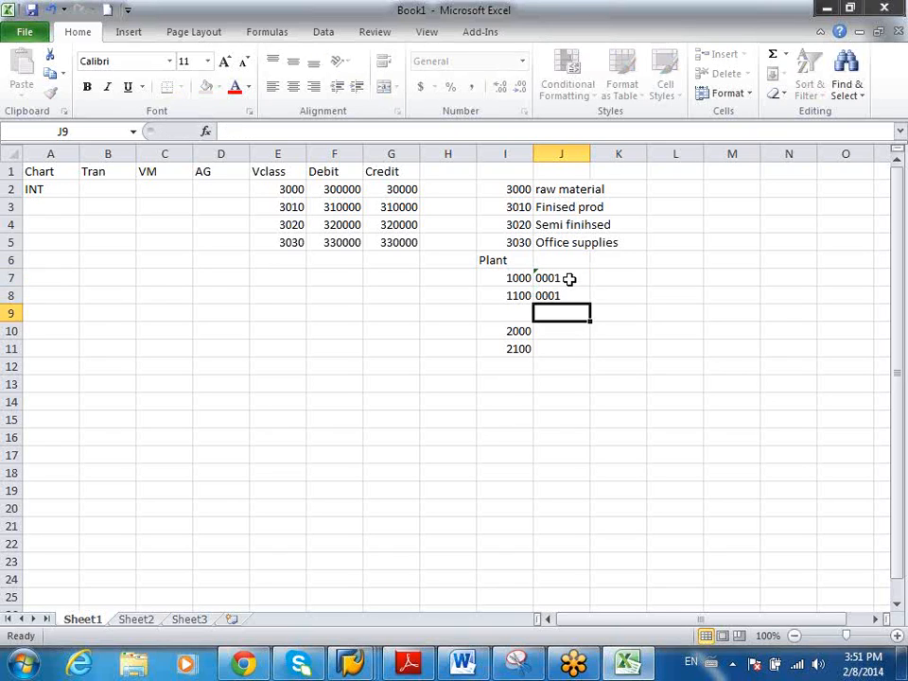
key(Up)
text('000)
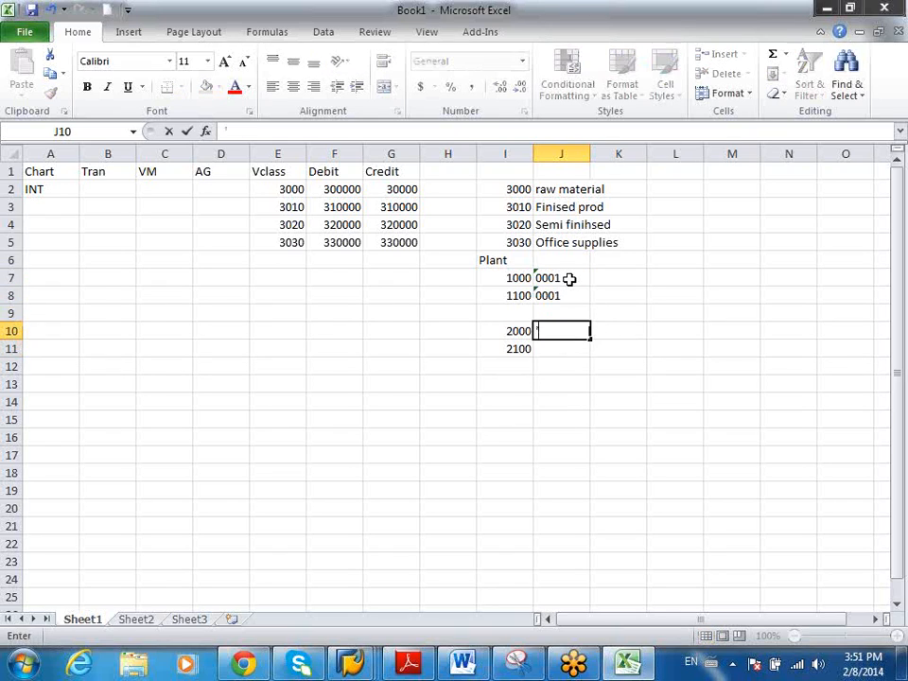
key(Return)
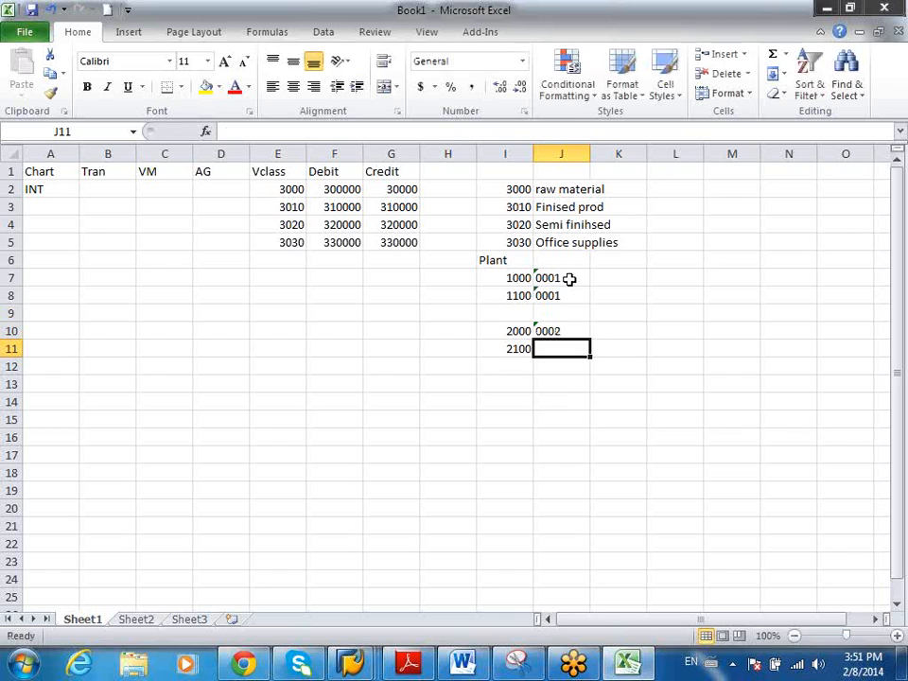
text('0002)
key(Return)
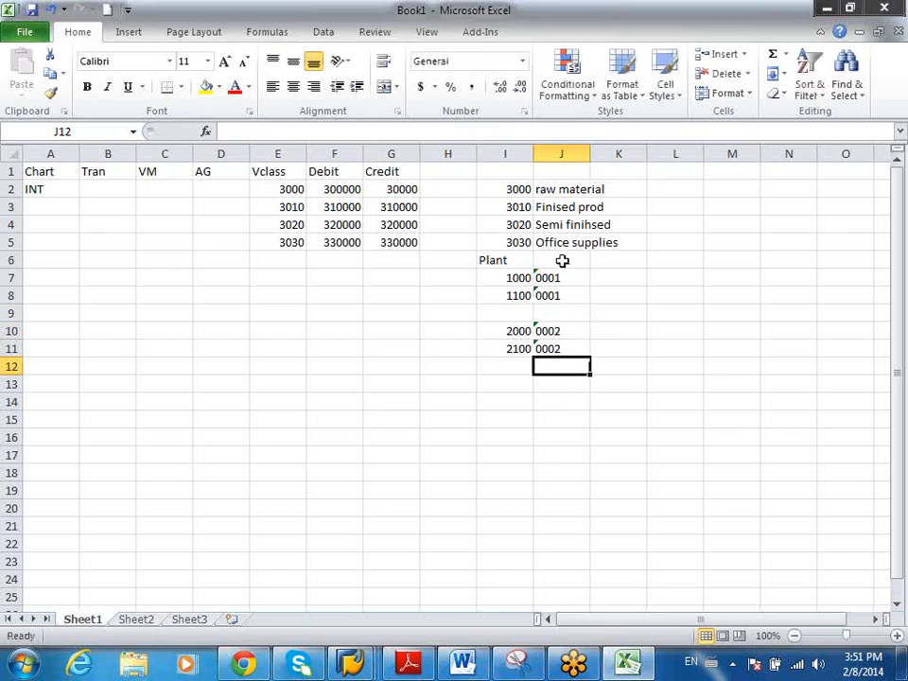
Step: Label the four plant grouping codes VM in cells K7, K8, K10 and K11
click(611, 282)
text(VM)
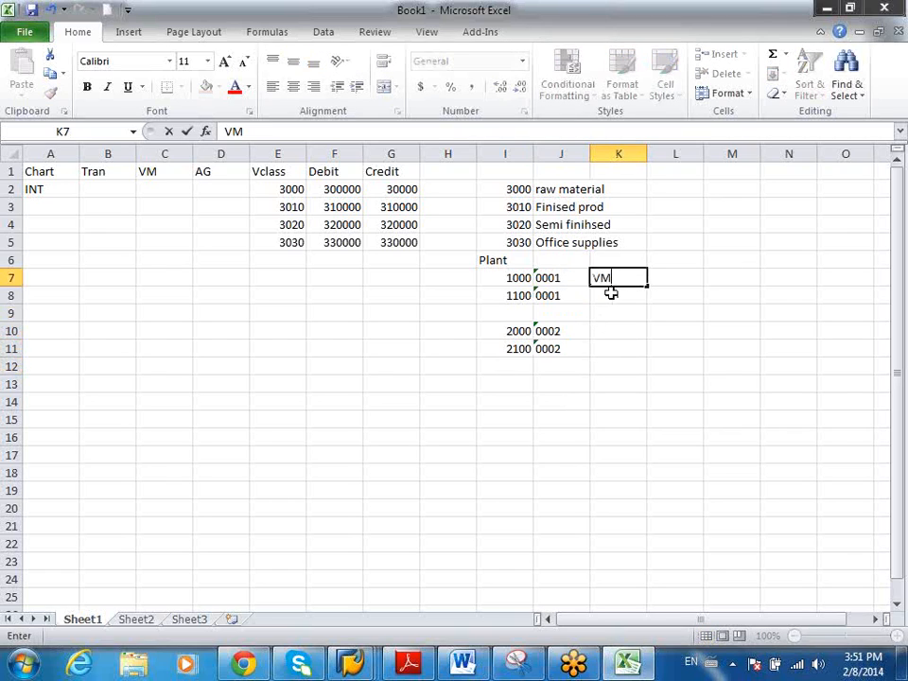
click(616, 300)
text(VM)
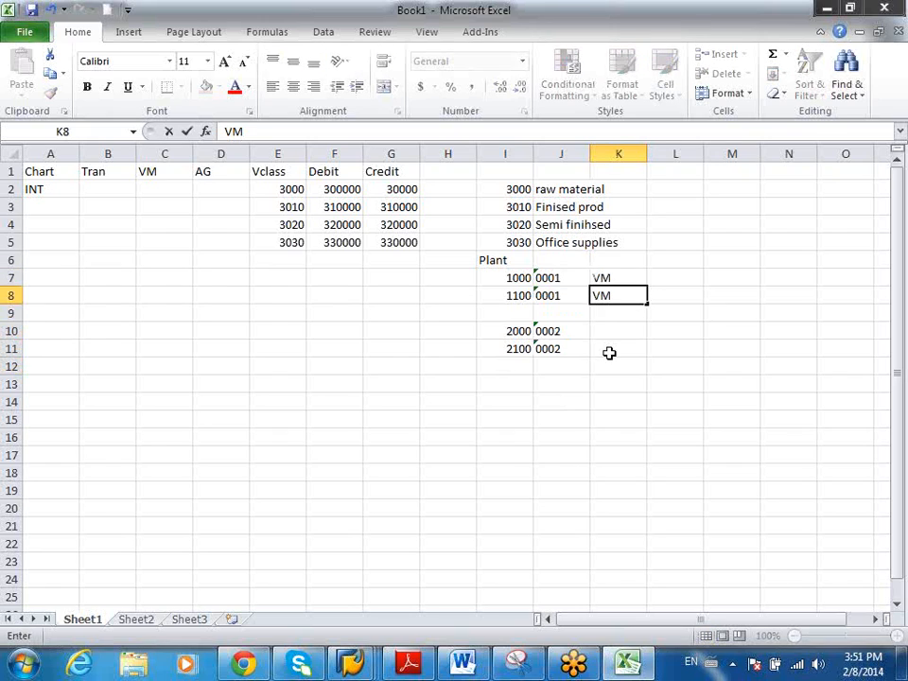
click(610, 334)
text(VM)
click(603, 348)
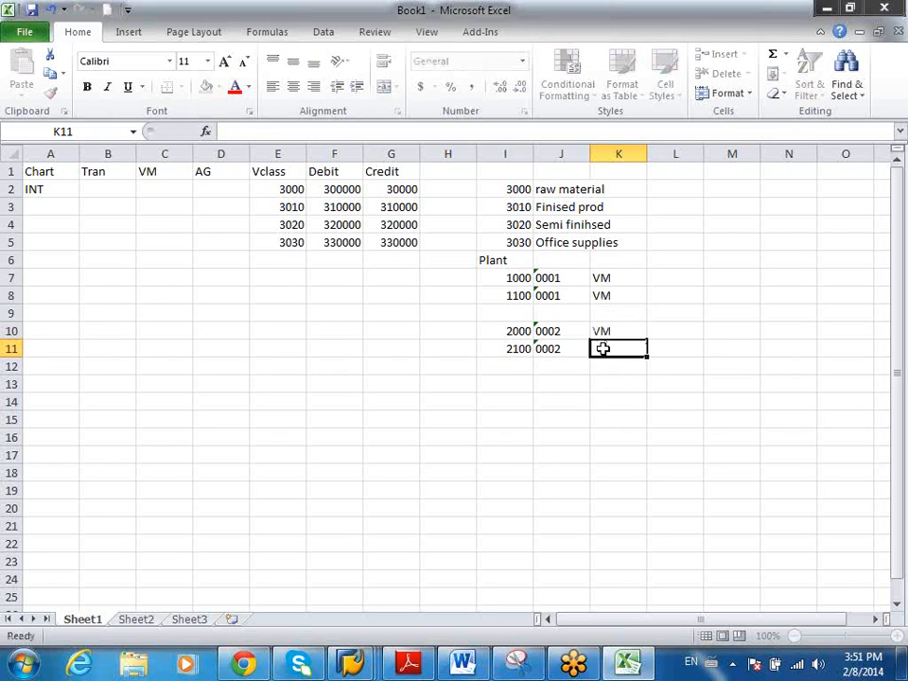
text(VM)
click(612, 382)
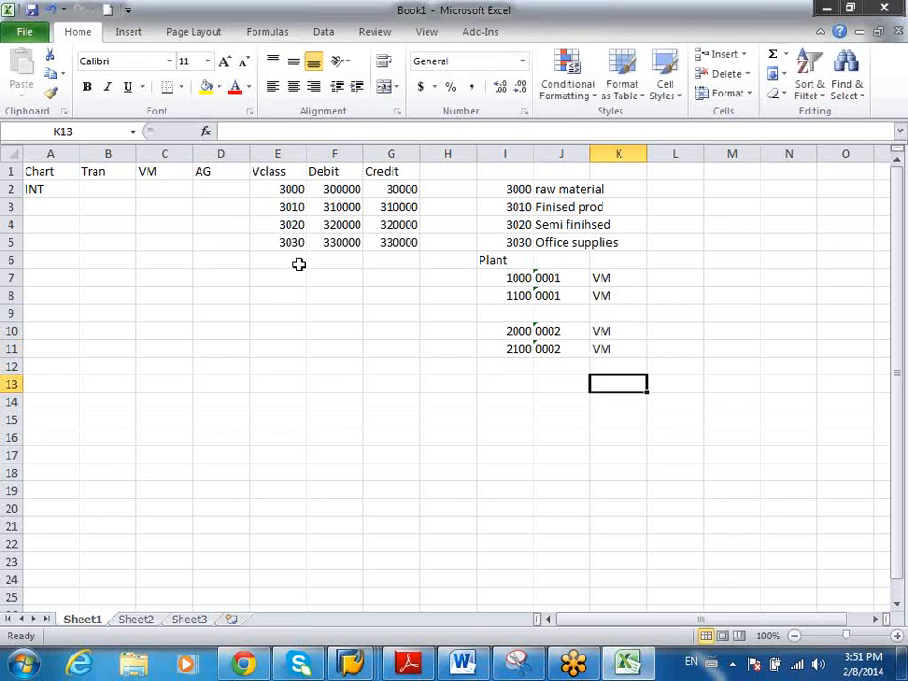
Step: Try to enter 0001 as a plain number in the VM column at C2
click(159, 190)
text(0001)
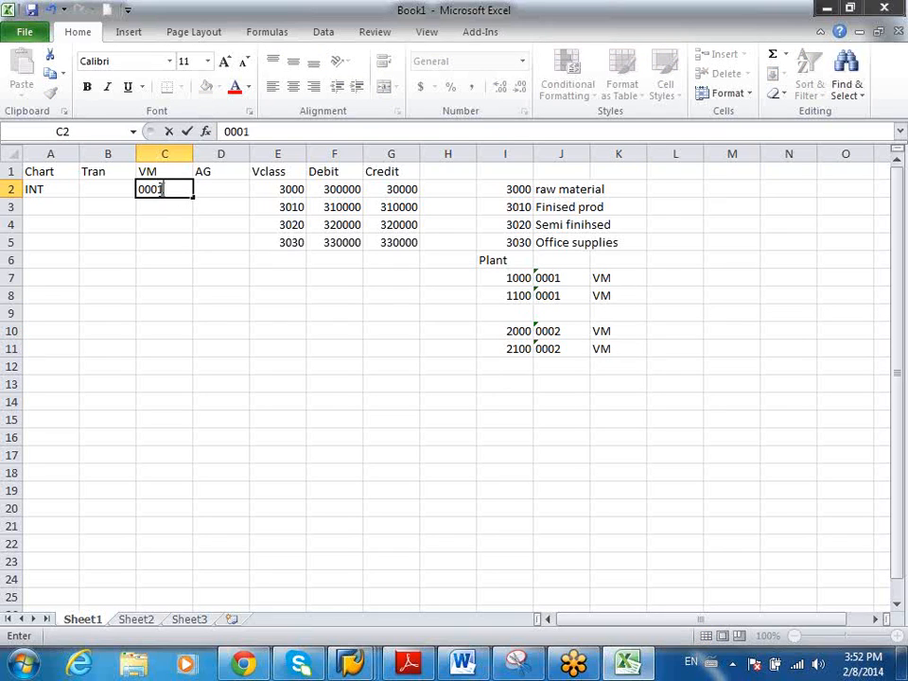
key(Return)
click(171, 188)
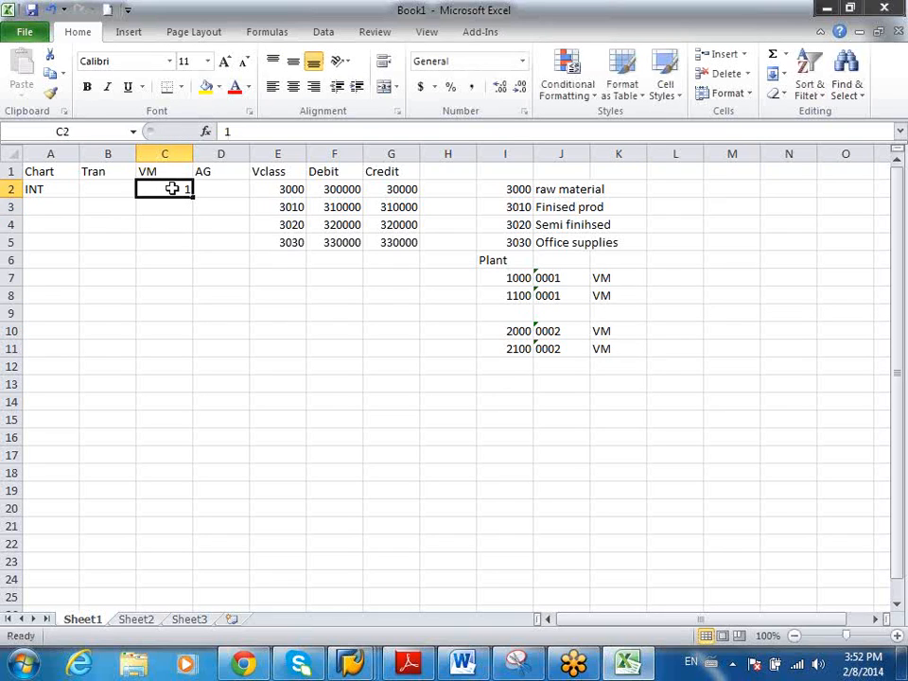
Step: Copy the text value 0001 from J7 into the VM column cells C2 to C5
drag(547, 292, 549, 283)
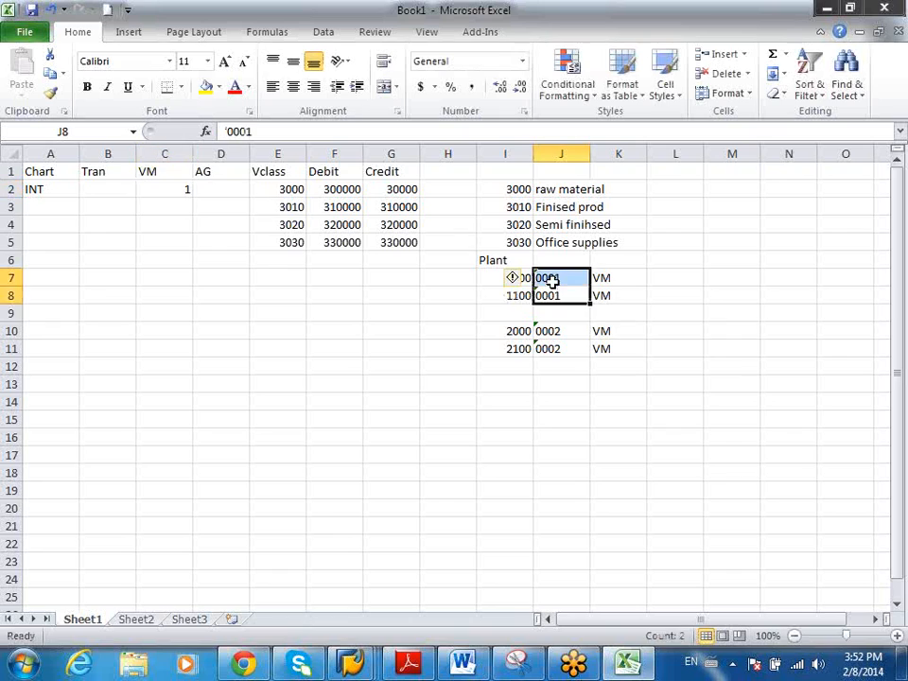
click(551, 281)
key(ctrl+c)
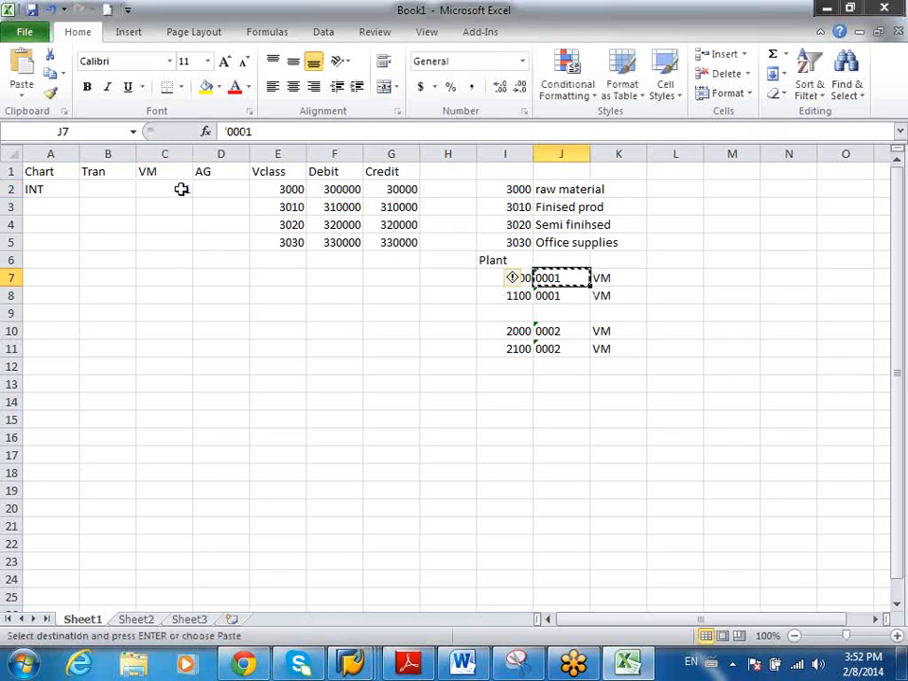
drag(183, 188, 179, 238)
key(ctrl+v)
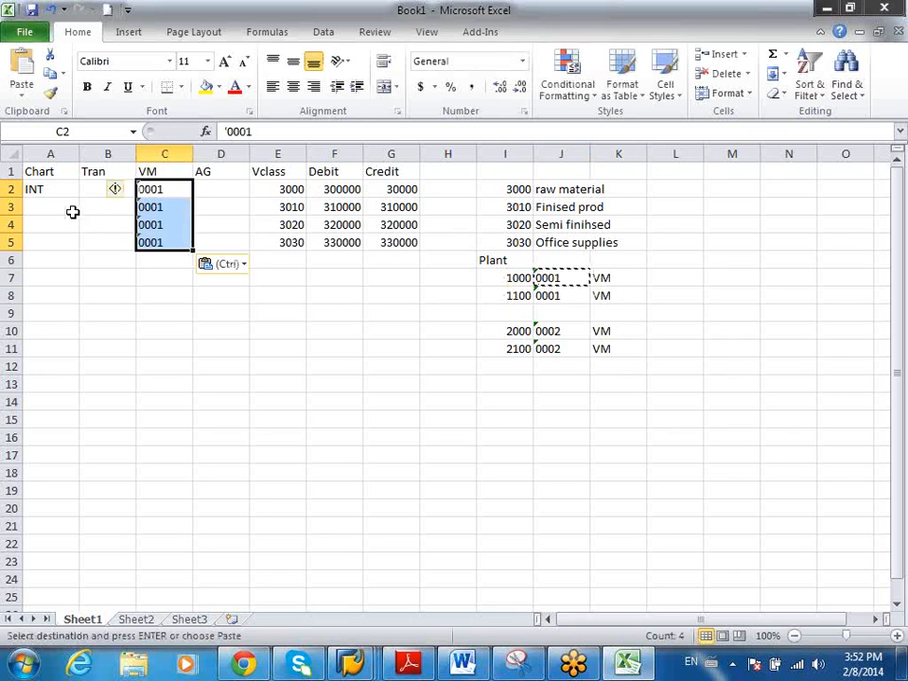
Step: Duplicate the INT account rows A2:G5 directly below, starting at cell A6
drag(55, 183, 401, 243)
key(ctrl+c)
click(61, 261)
key(ctrl+v)
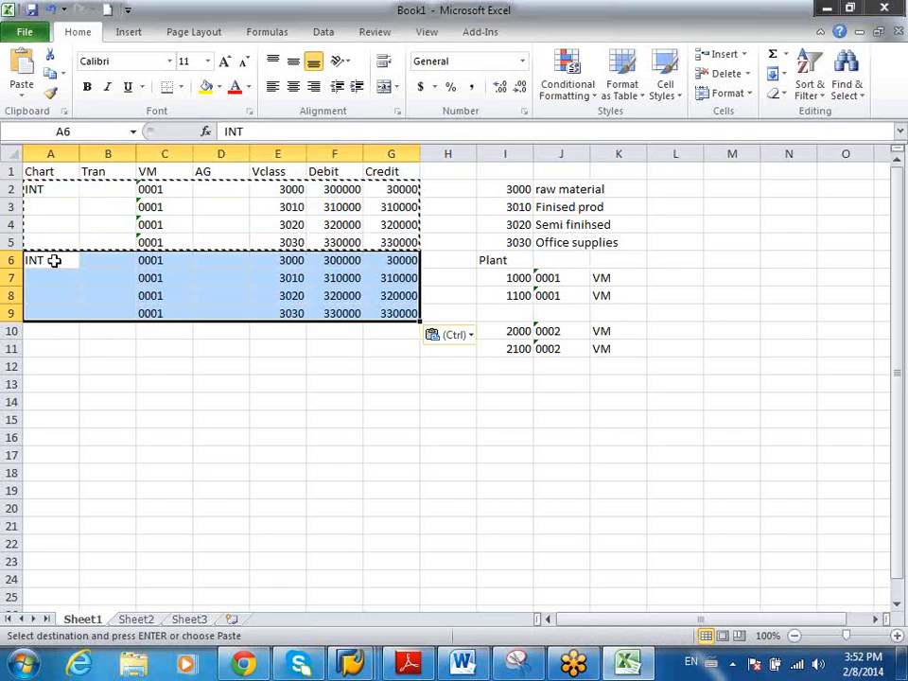
Step: Replace the VM values in C6 to C9 with 0002 copied from J10
click(545, 331)
key(ctrl+c)
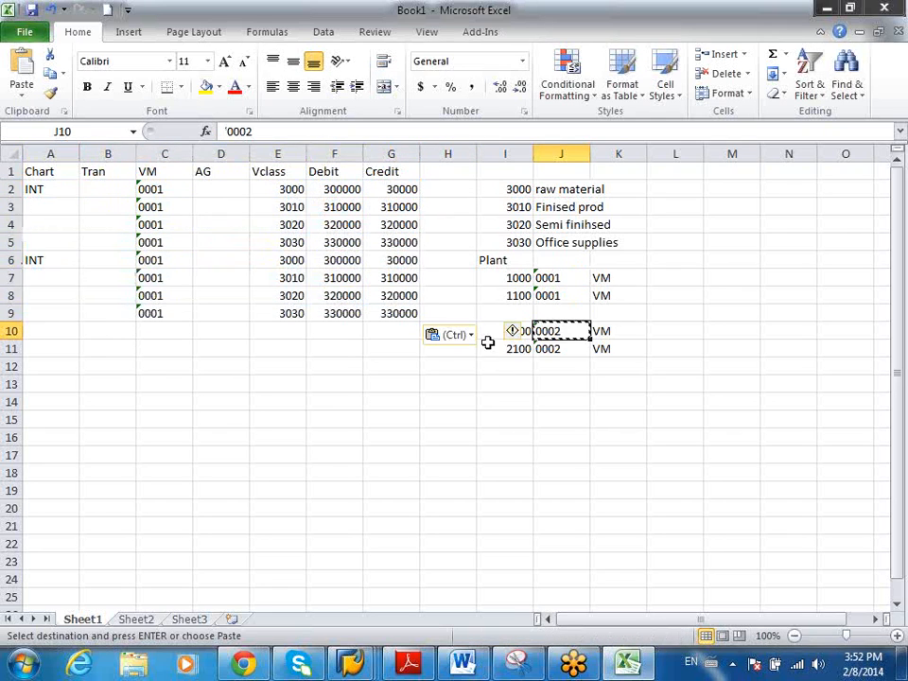
drag(175, 260, 176, 308)
key(ctrl+v)
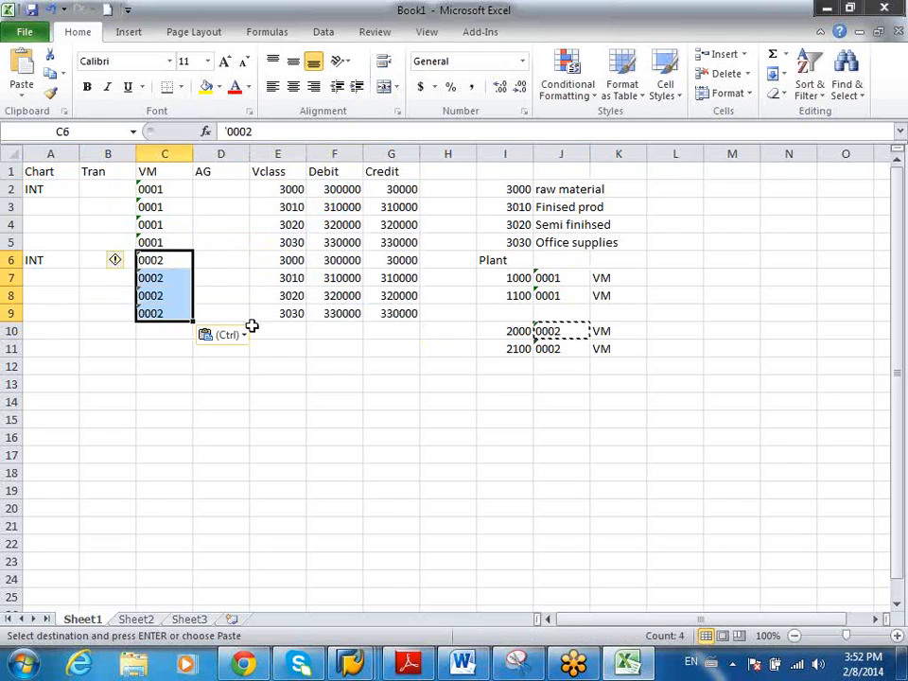
Step: Set the debit accounts in F6 and F7 to 400000 and 410000
click(344, 260)
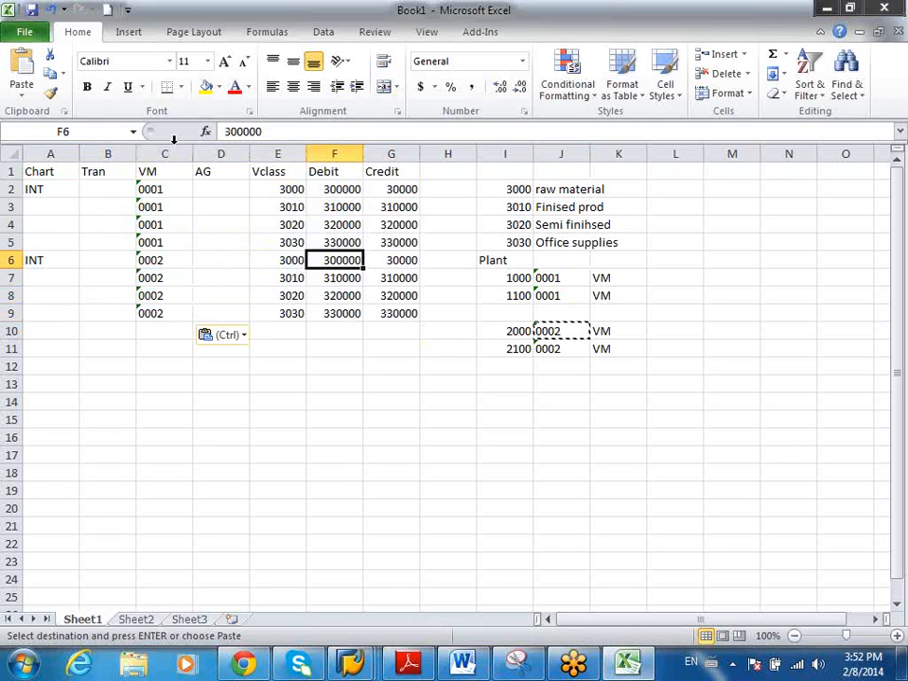
click(226, 131)
text(4)
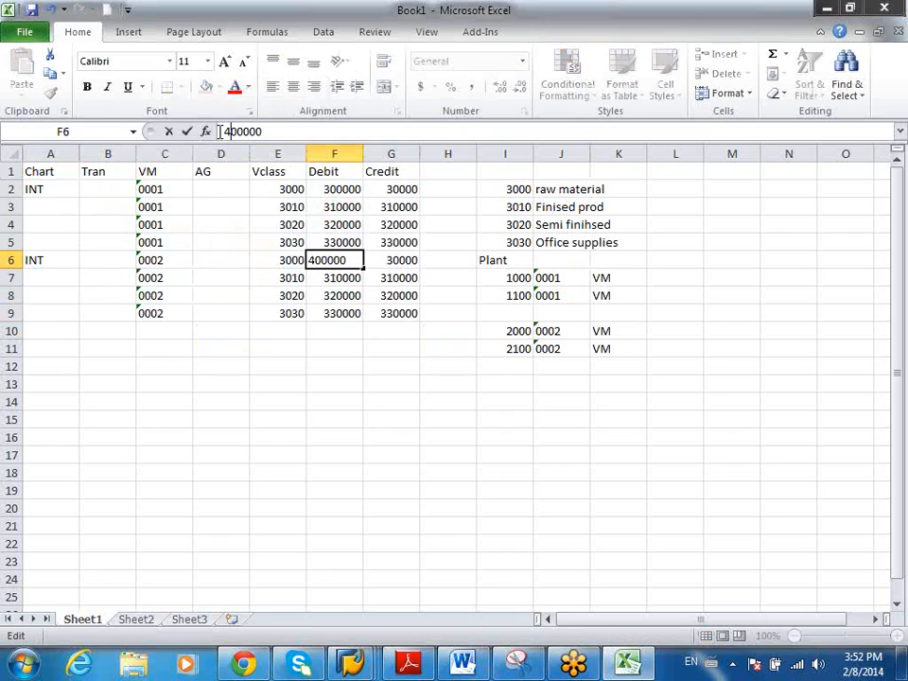
key(Return)
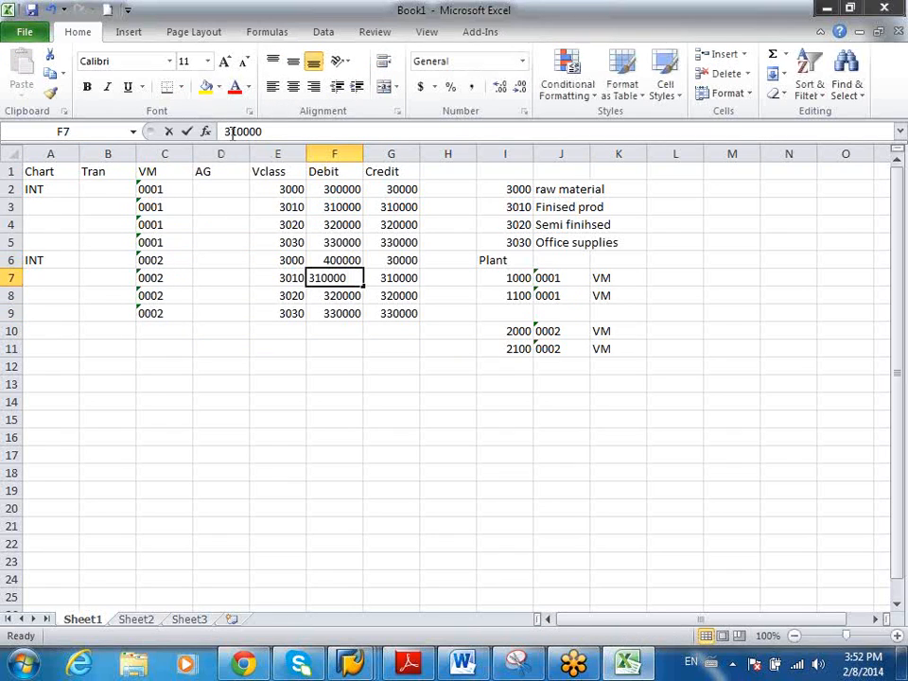
click(227, 132)
key(Delete)
text(4)
key(Return)
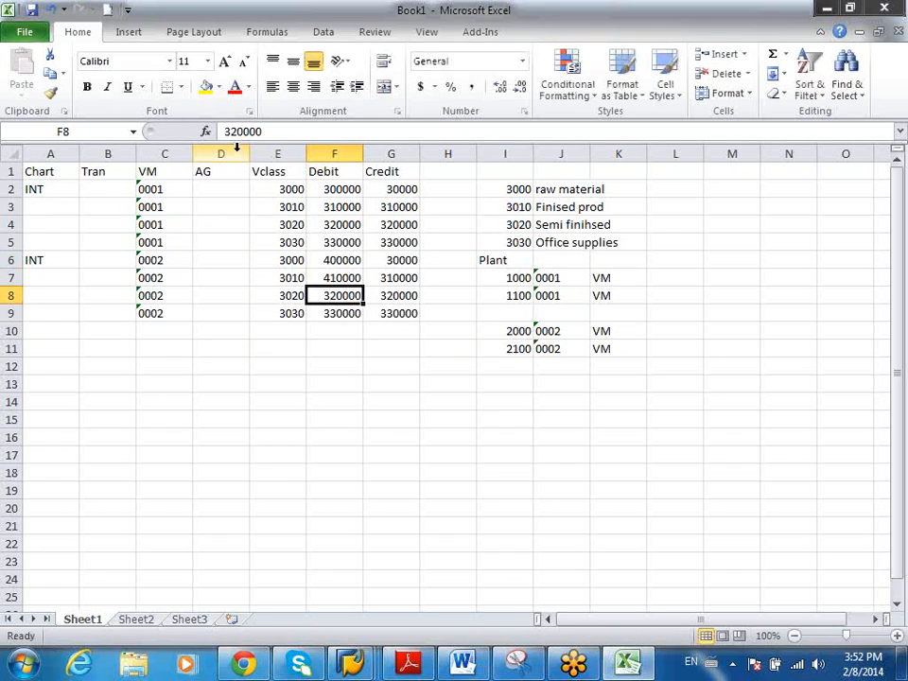
Step: Set the debit accounts in F8 and F9 to 420000 and 430000
click(229, 132)
key(Delete)
text(4)
key(Return)
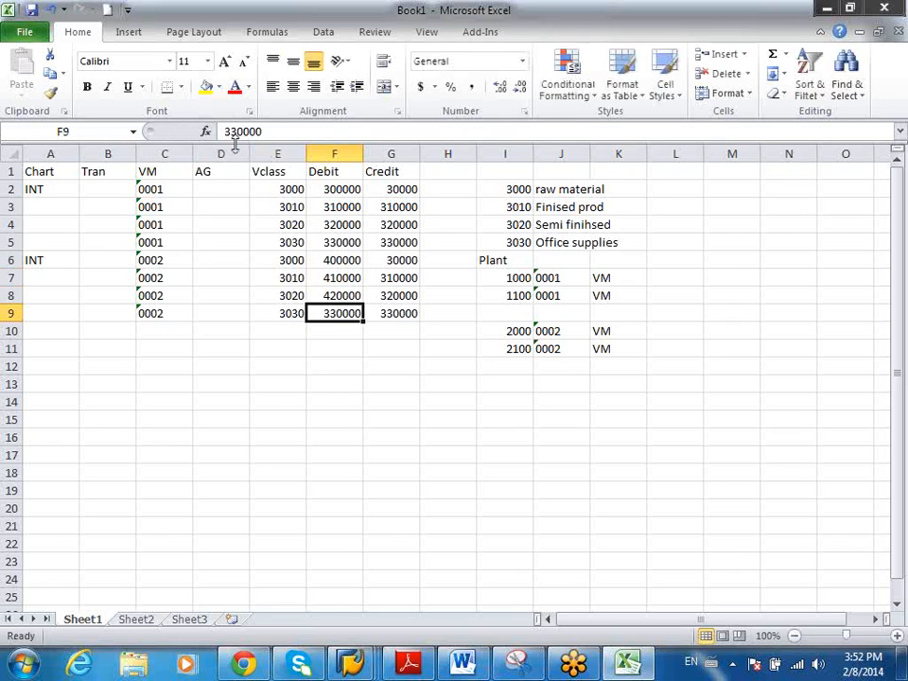
click(230, 131)
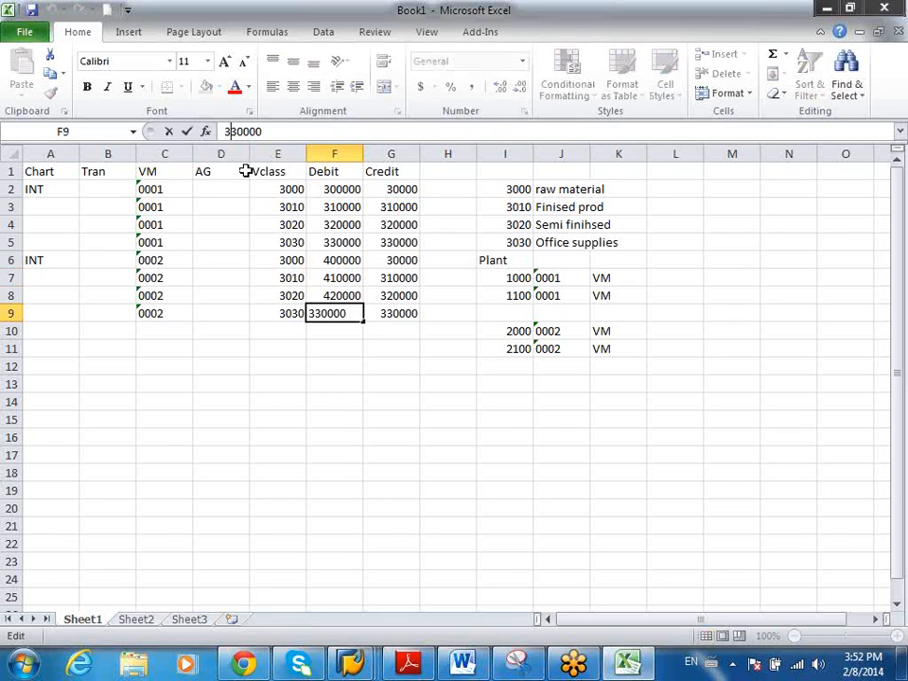
key(BackSpace)
text(5)
key(BackSpace)
text(43)
key(Delete)
key(Return)
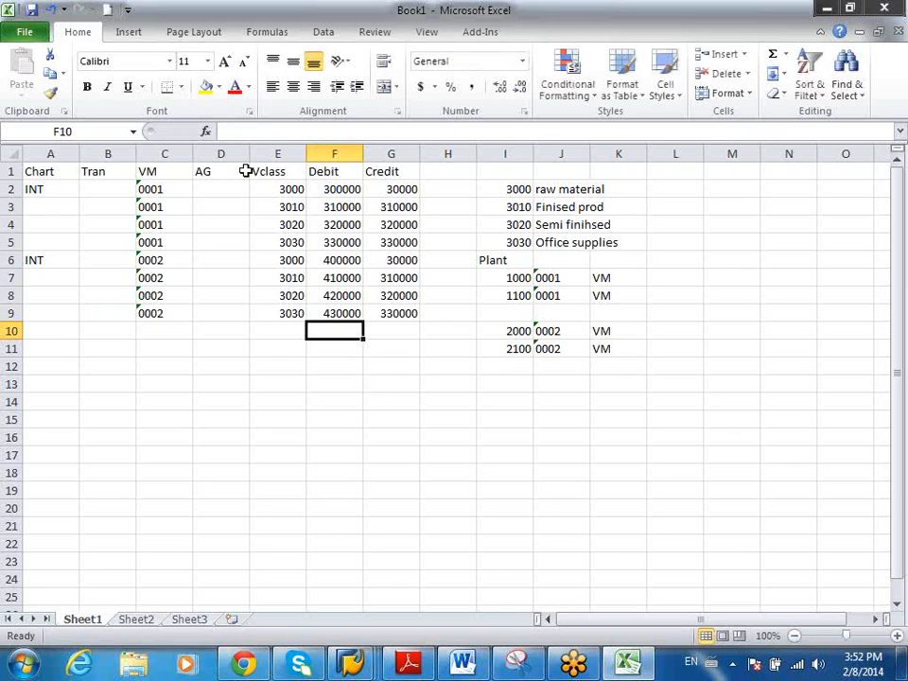
Step: Copy the debit accounts in F6:F9 over the credit accounts in G6:G9
click(348, 266)
drag(349, 266, 344, 309)
key(ctrl+c)
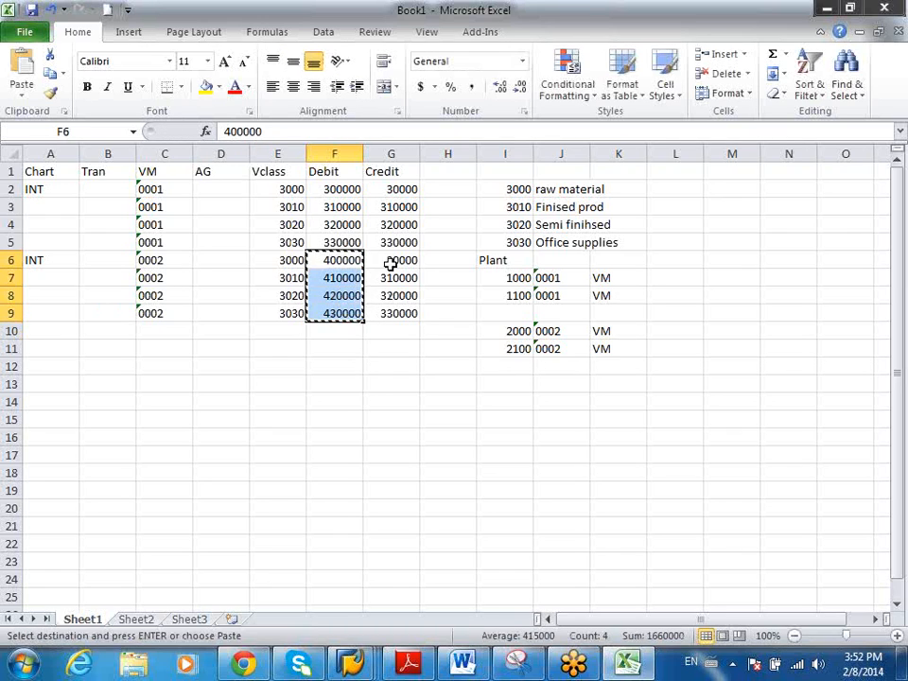
drag(392, 264, 392, 310)
key(ctrl+v)
click(343, 365)
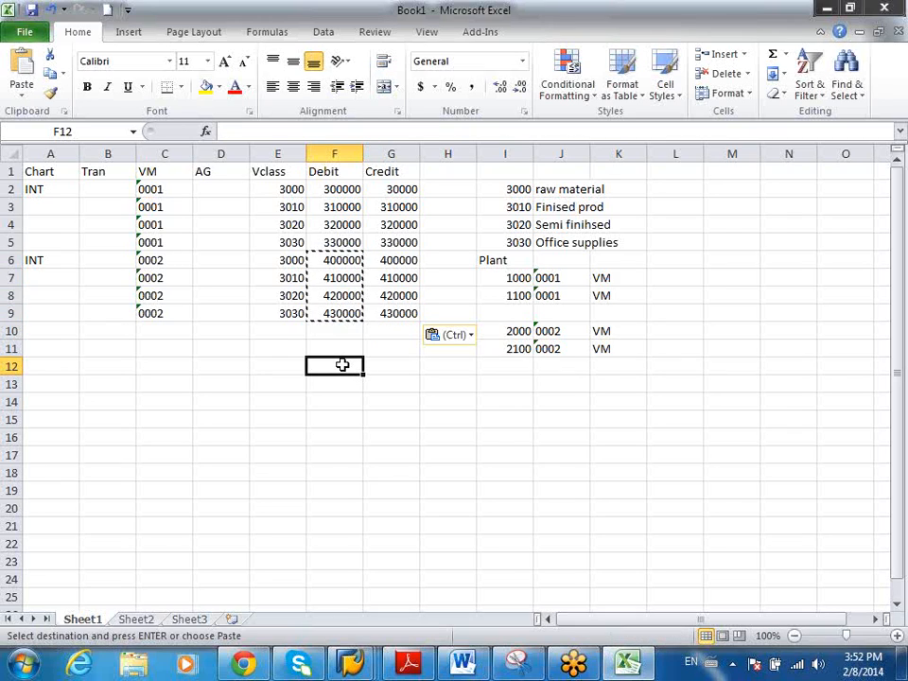
Step: Enter 221 in cell I13 below the plant list and label it Movement in J13
click(523, 386)
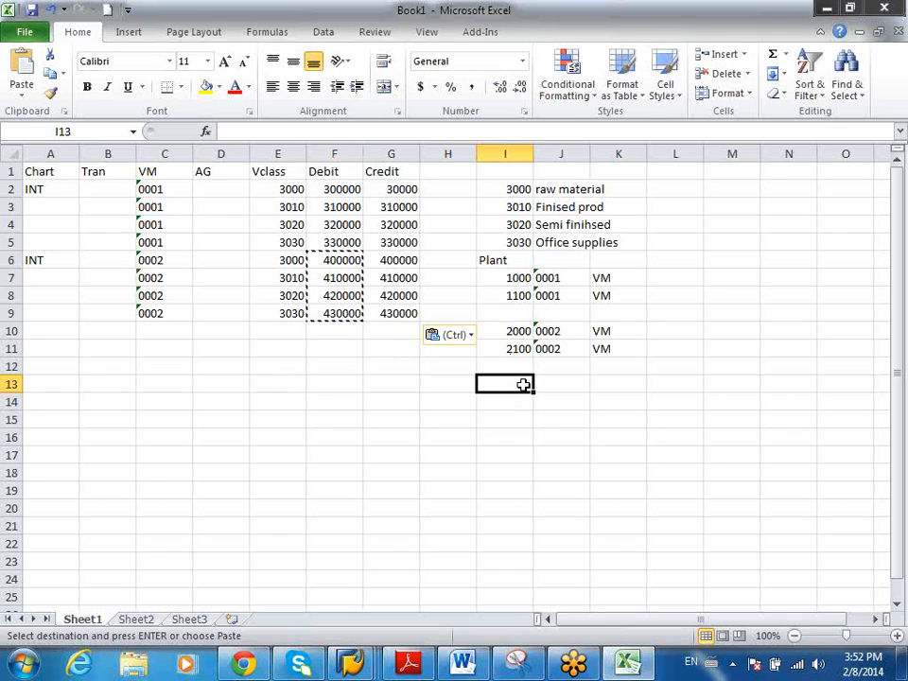
text(221)
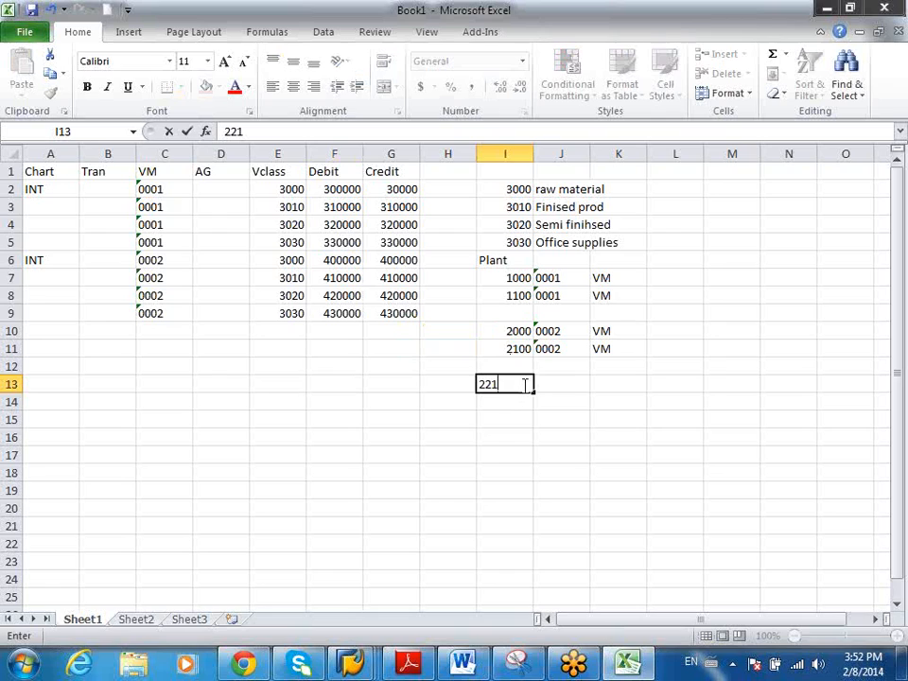
key(Tab)
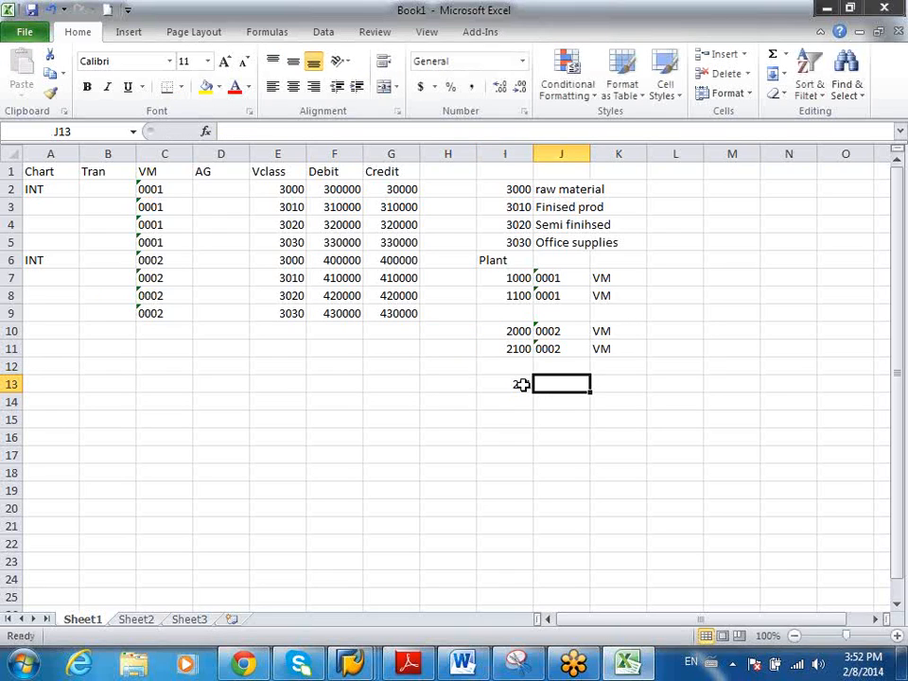
text(Movement)
key(Return)
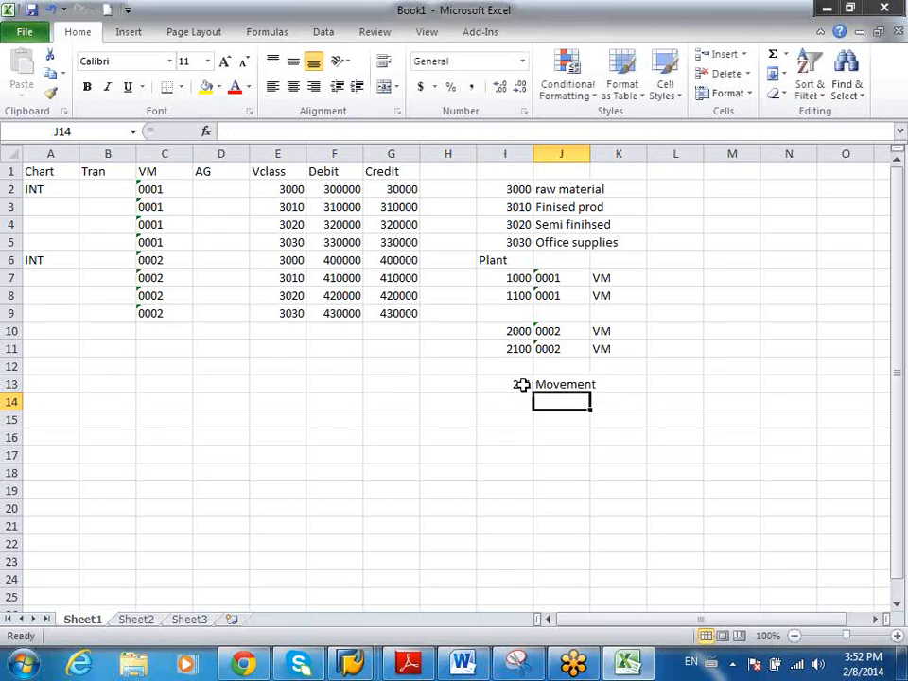
Step: Copy the account determination entries in A9:G9 into row 10 directly below
click(517, 401)
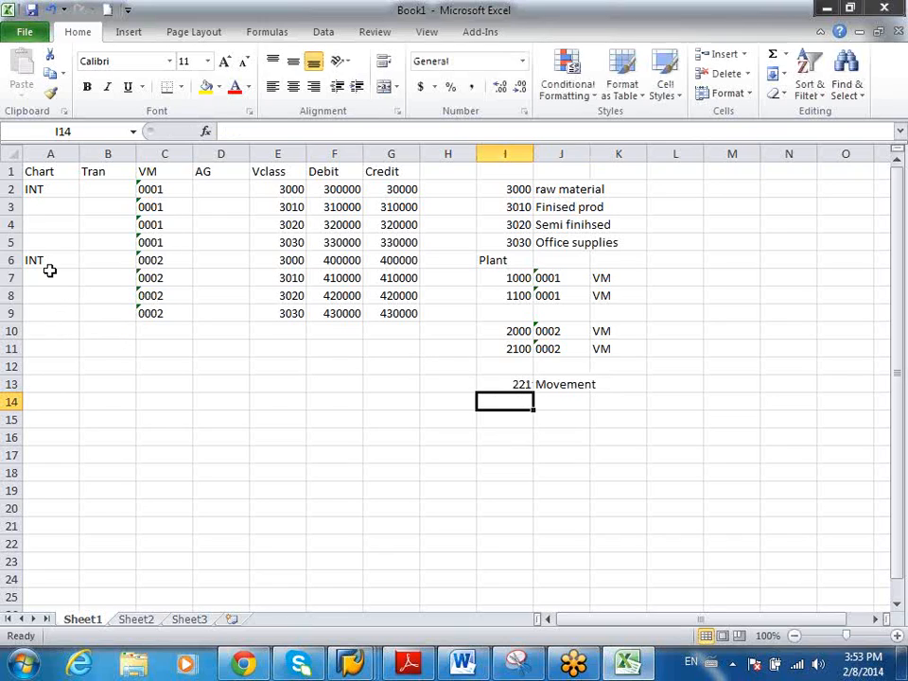
drag(62, 312, 370, 315)
key(ctrl+c)
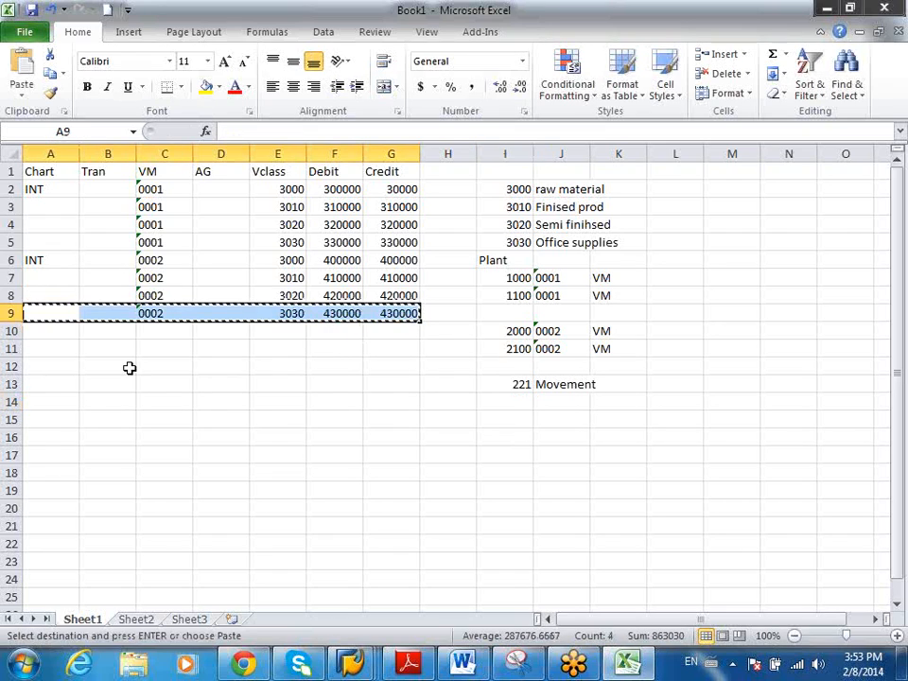
click(56, 325)
key(ctrl+v)
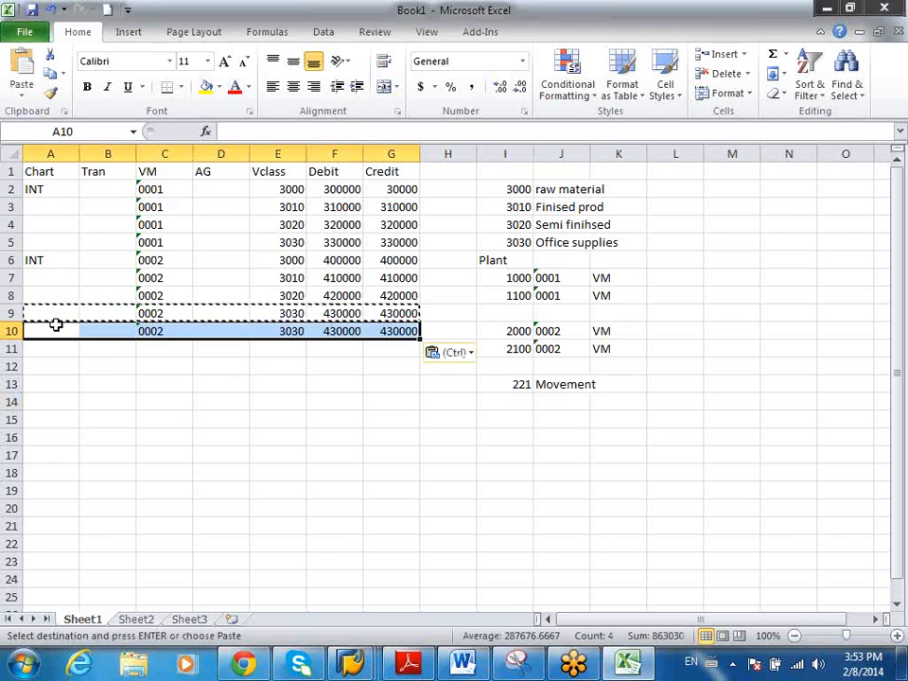
Step: Enter AUF as the account grouping in D10 and set the debit and credit accounts in F10 and G10 to 560000
click(214, 330)
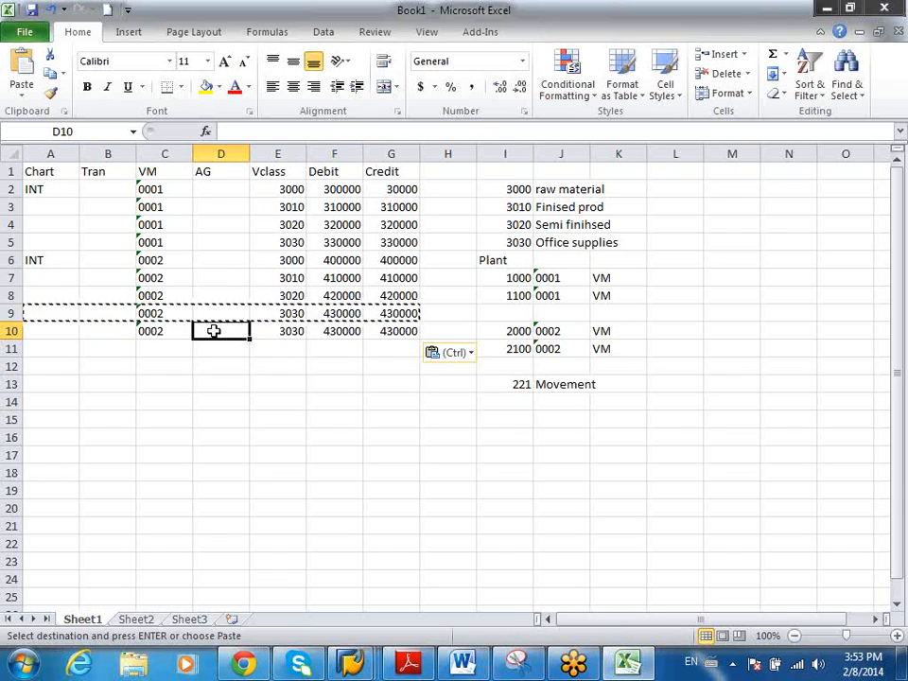
text(AUF)
key(Return)
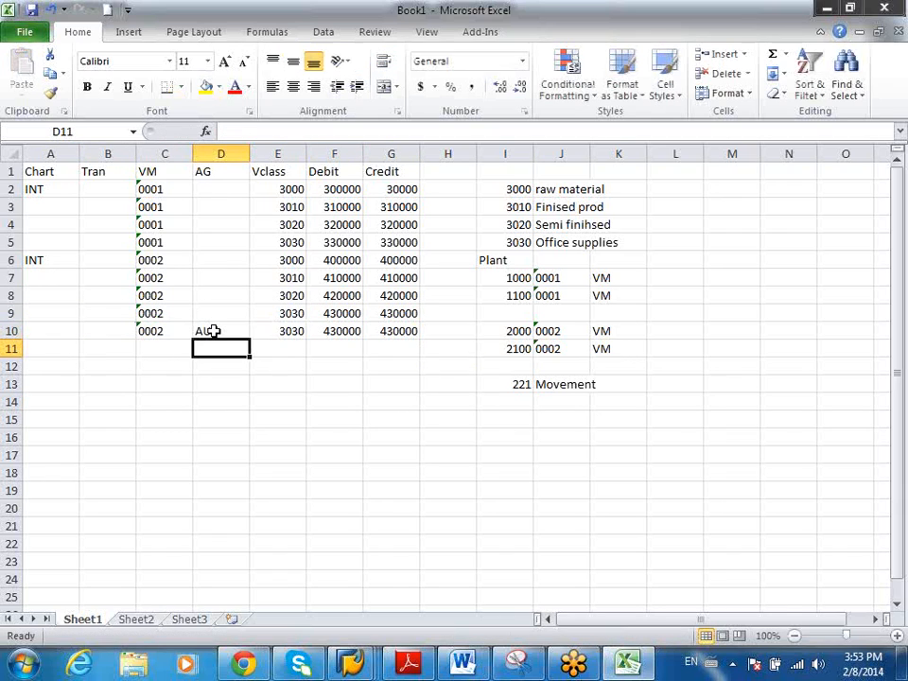
click(343, 330)
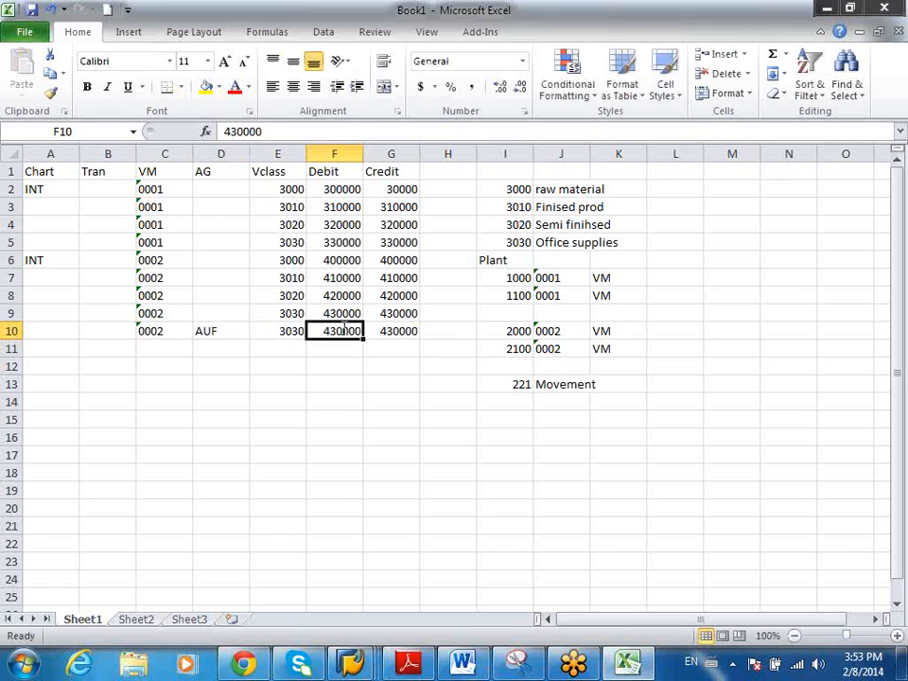
text(560000)
key(Return)
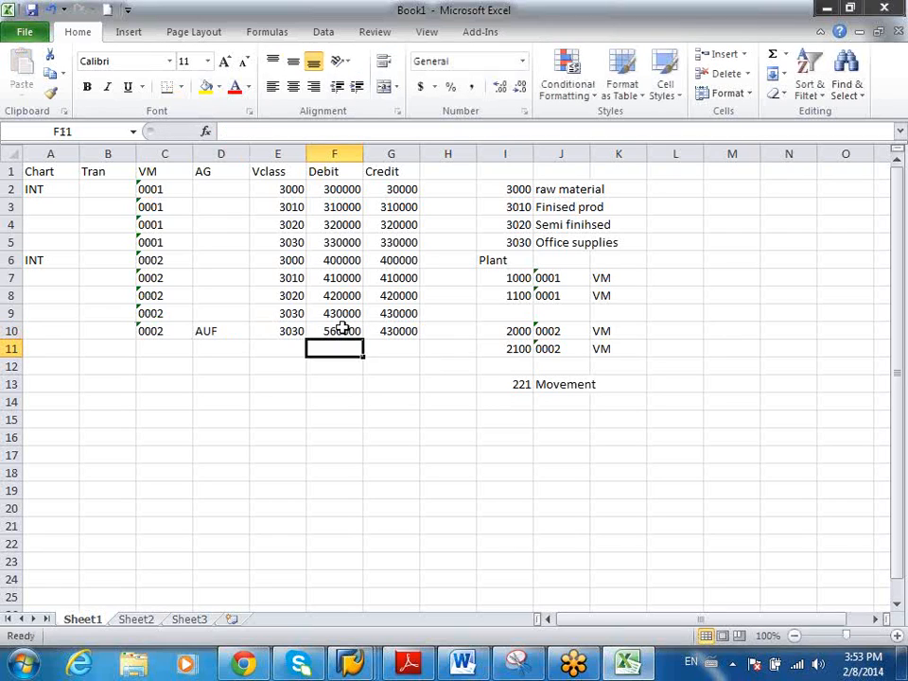
click(391, 331)
text(560000)
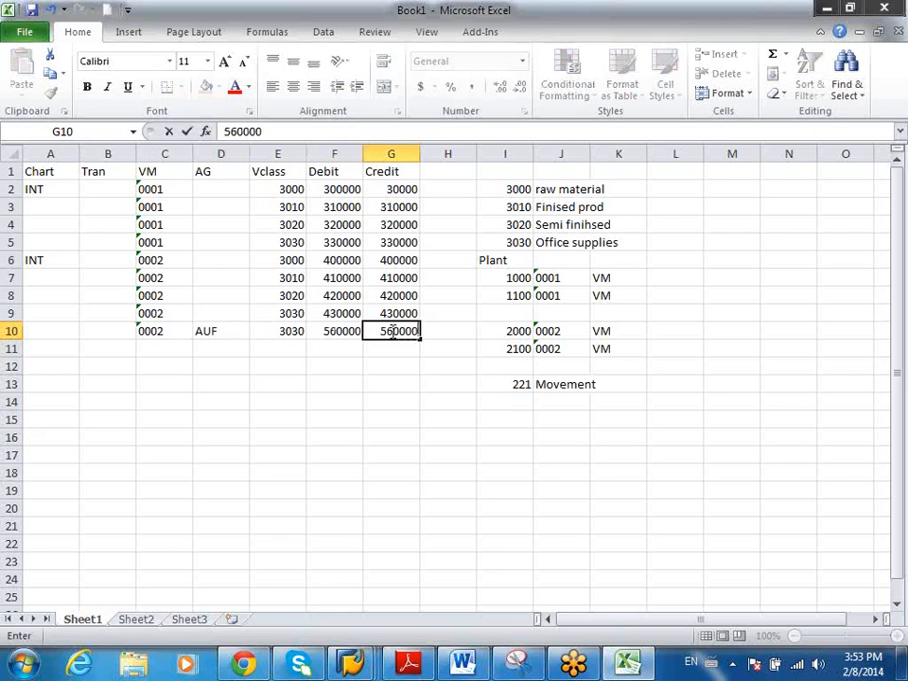
key(Return)
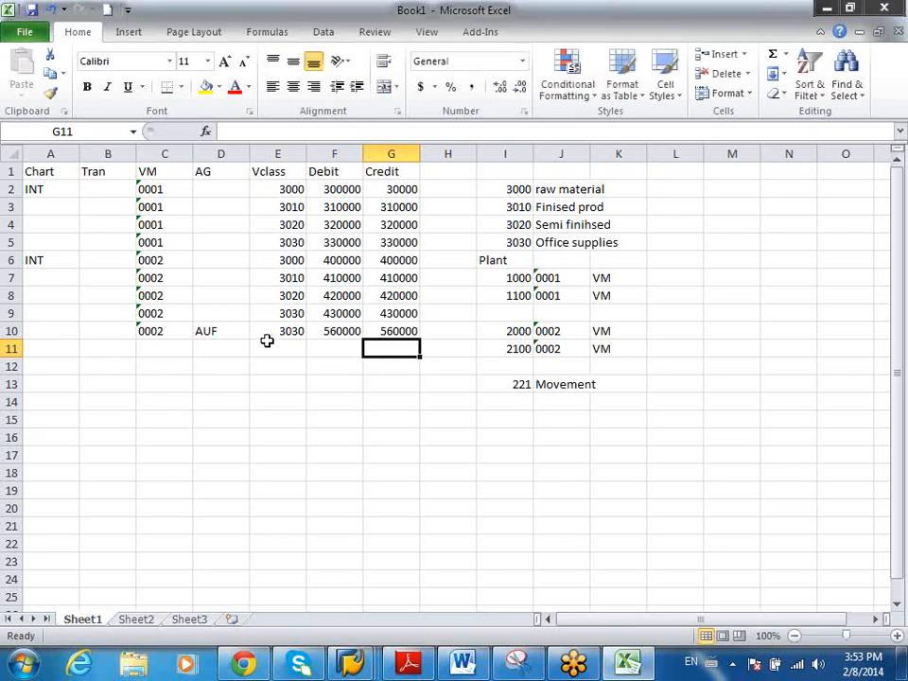
Step: Compare rows 9 and 10 against the movement type entry, checking how the account grouping changes the posted account, and review the table A1:G10
click(225, 314)
click(224, 332)
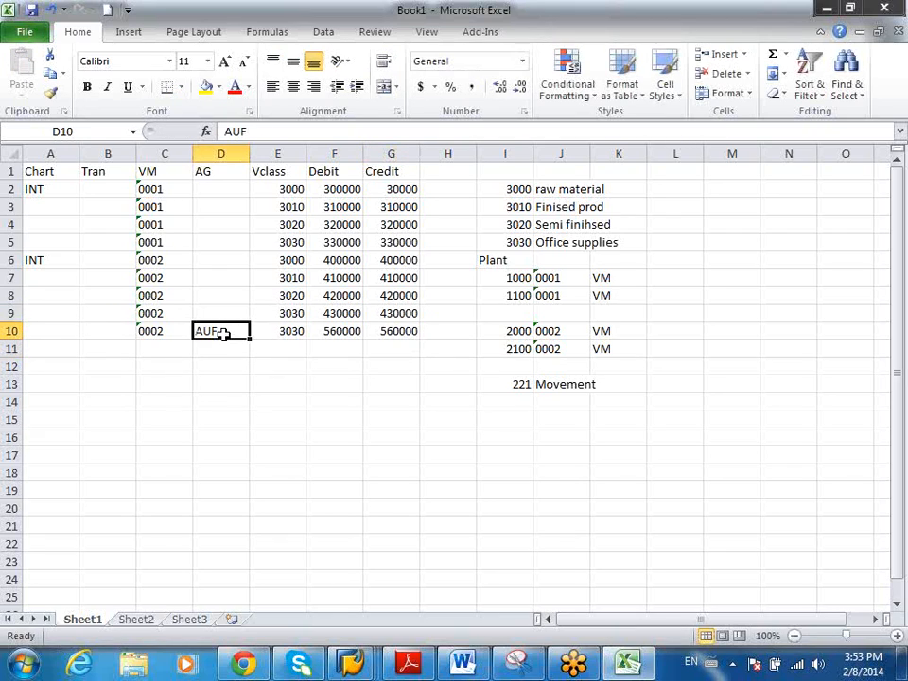
click(518, 382)
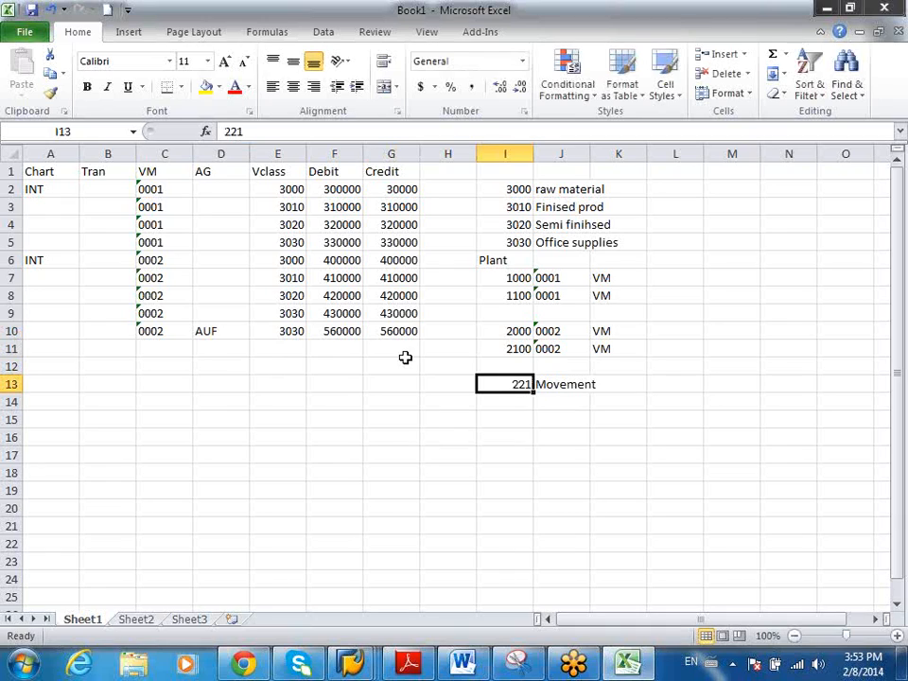
click(243, 311)
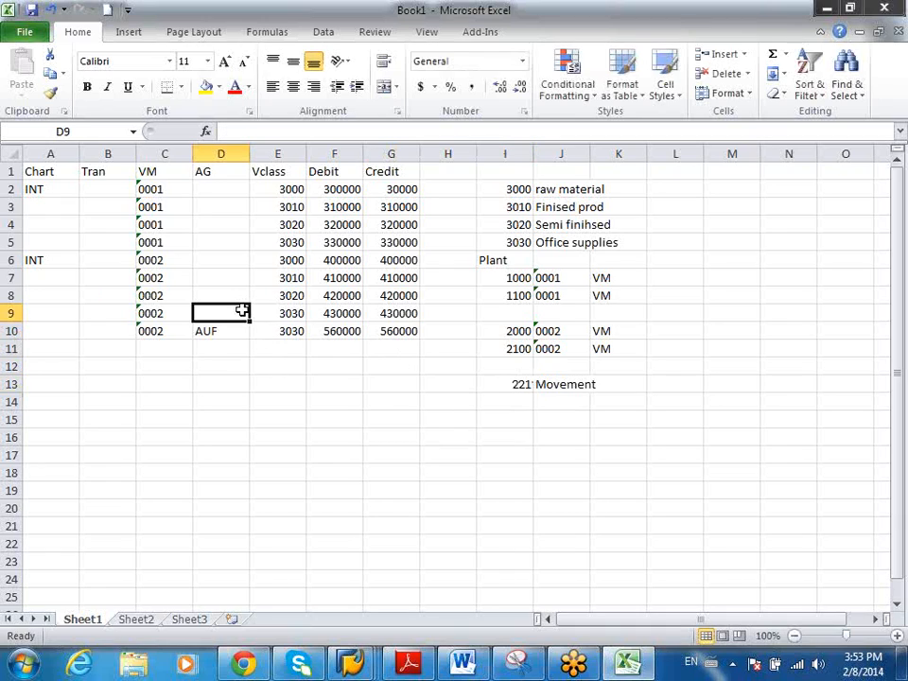
click(344, 314)
click(501, 386)
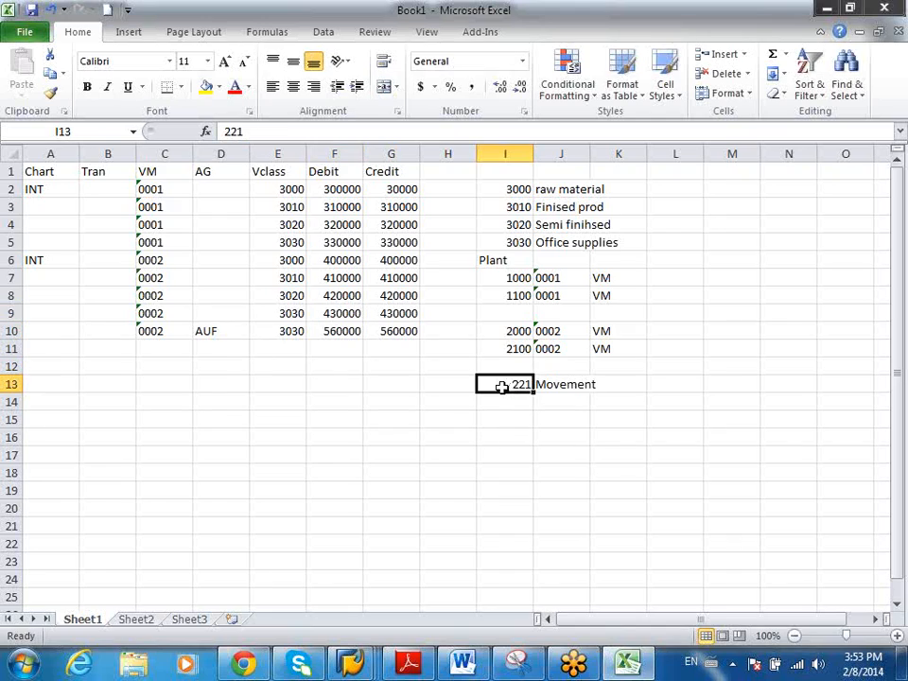
click(330, 331)
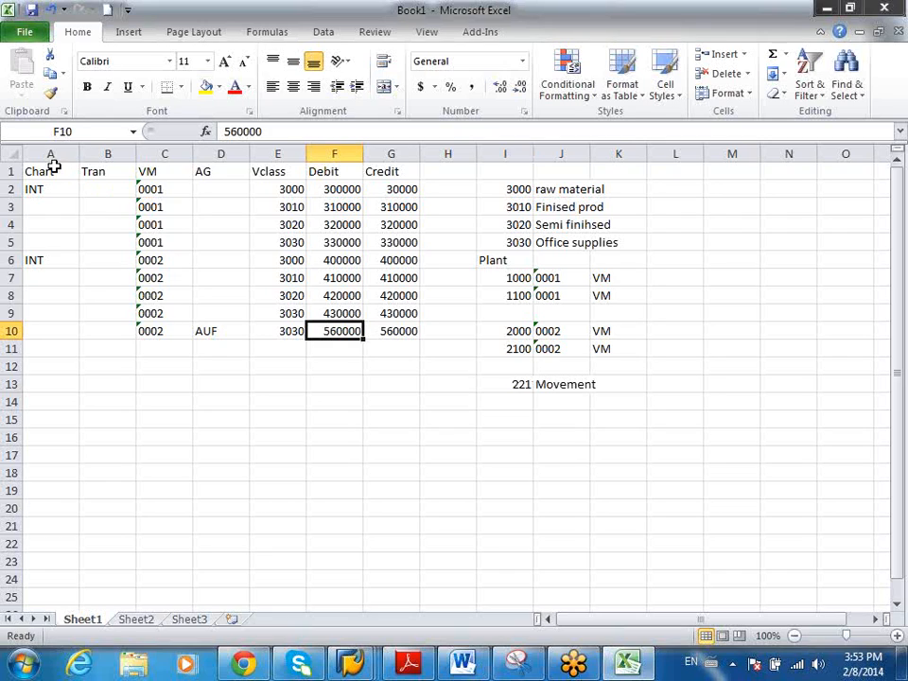
drag(57, 169, 415, 328)
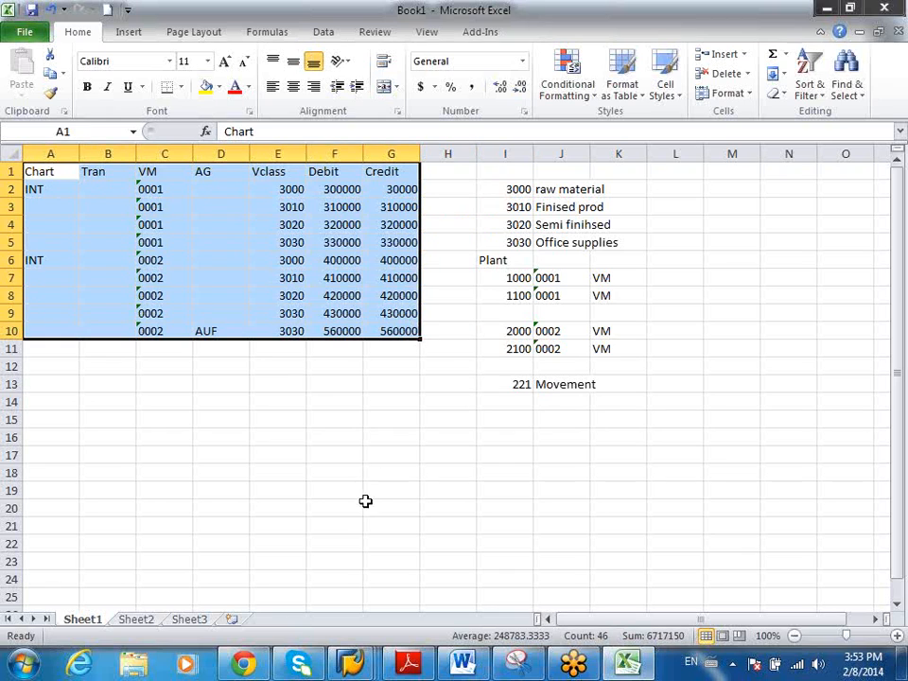
Step: Switch to SAP and open the account assignment procedures under Configure Automatic Postings, cancelling the valuation area check
click(350, 662)
click(407, 592)
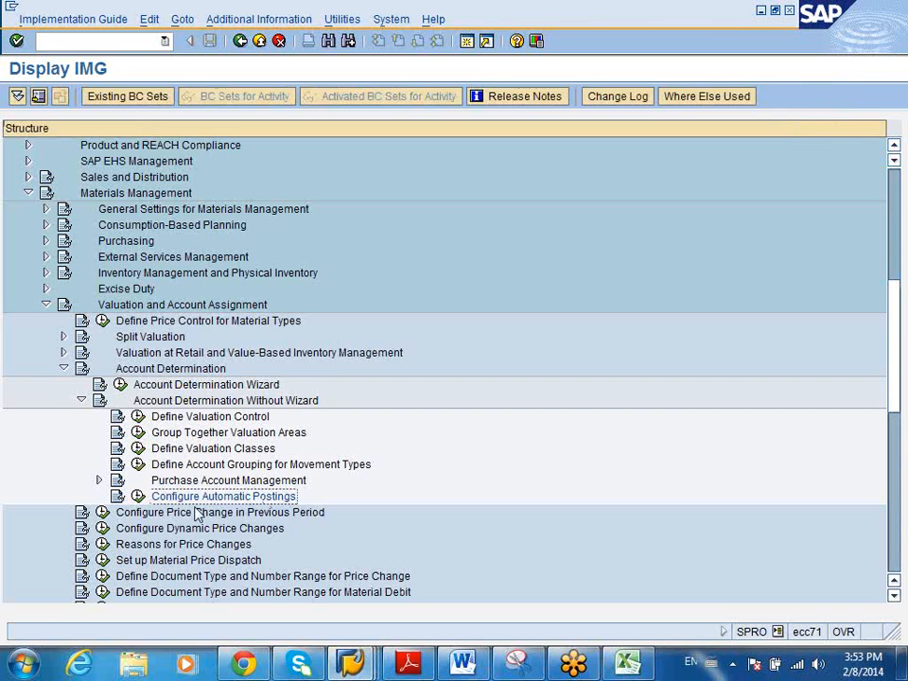
click(137, 498)
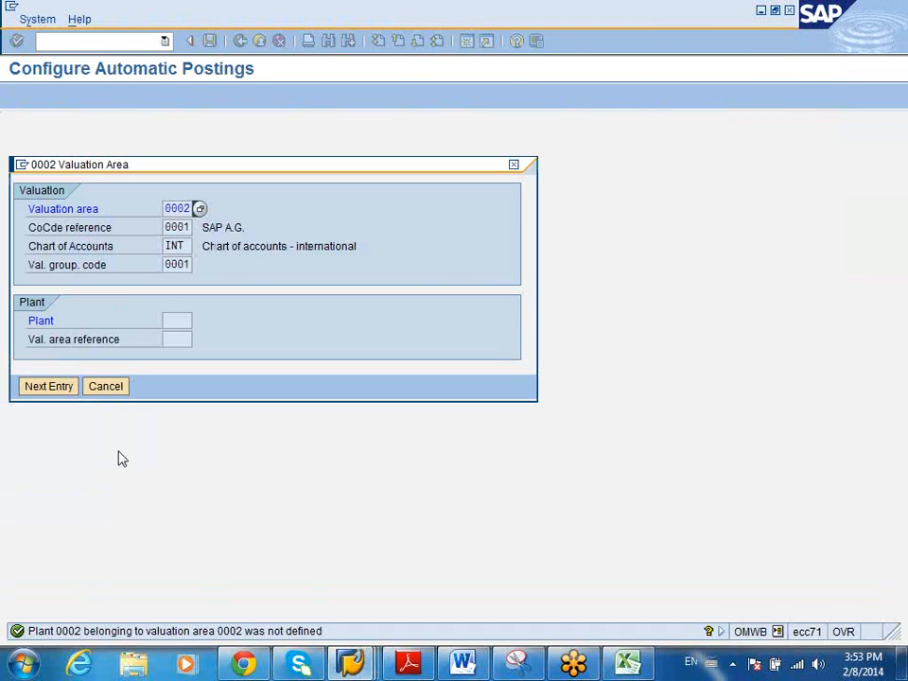
click(107, 388)
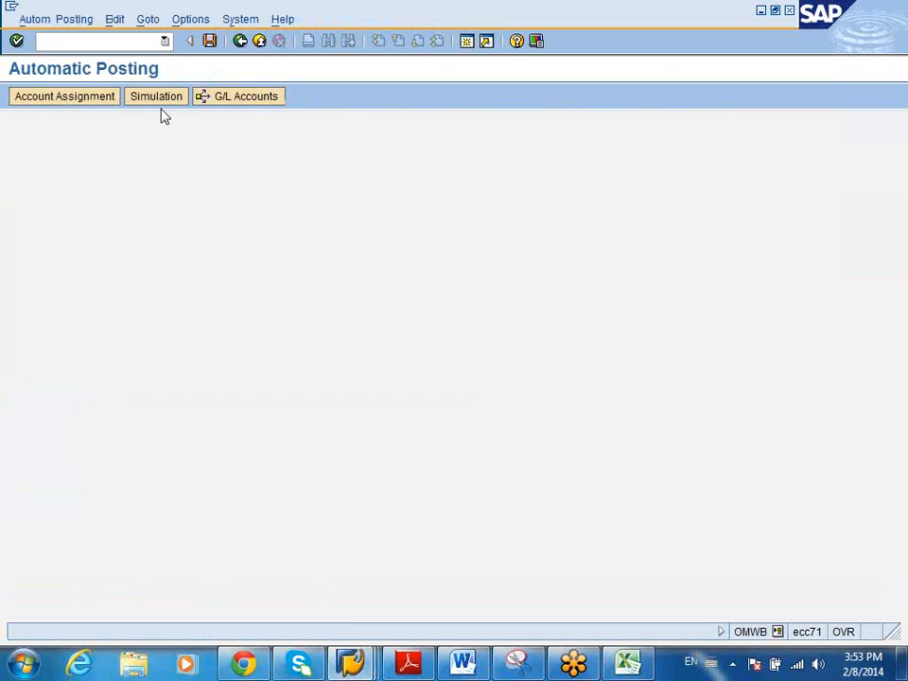
click(64, 97)
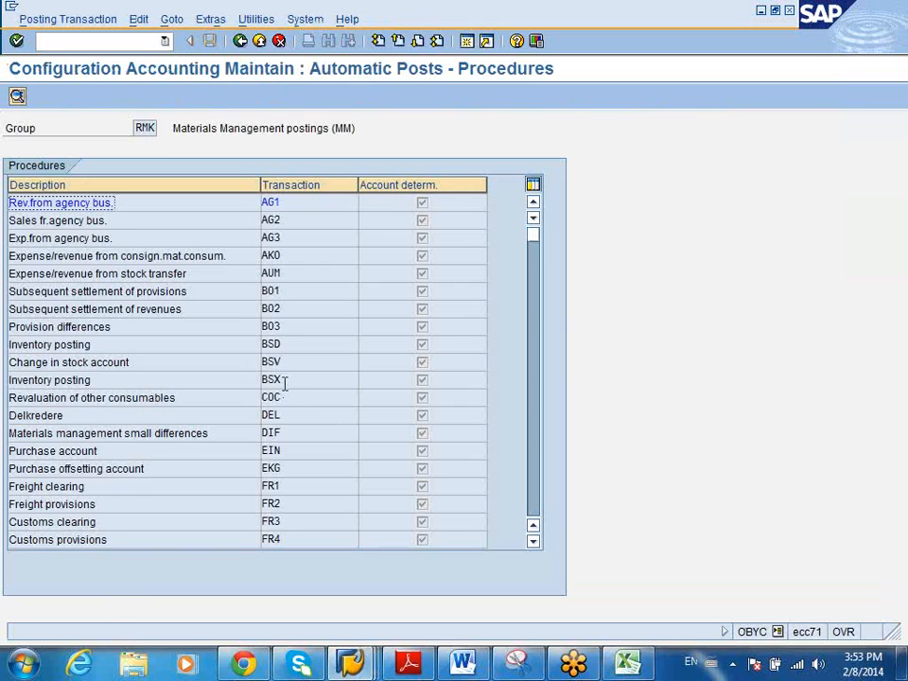
Step: Open the account determination rules of inventory posting transaction BSX for chart of accounts INT
double_click(282, 203)
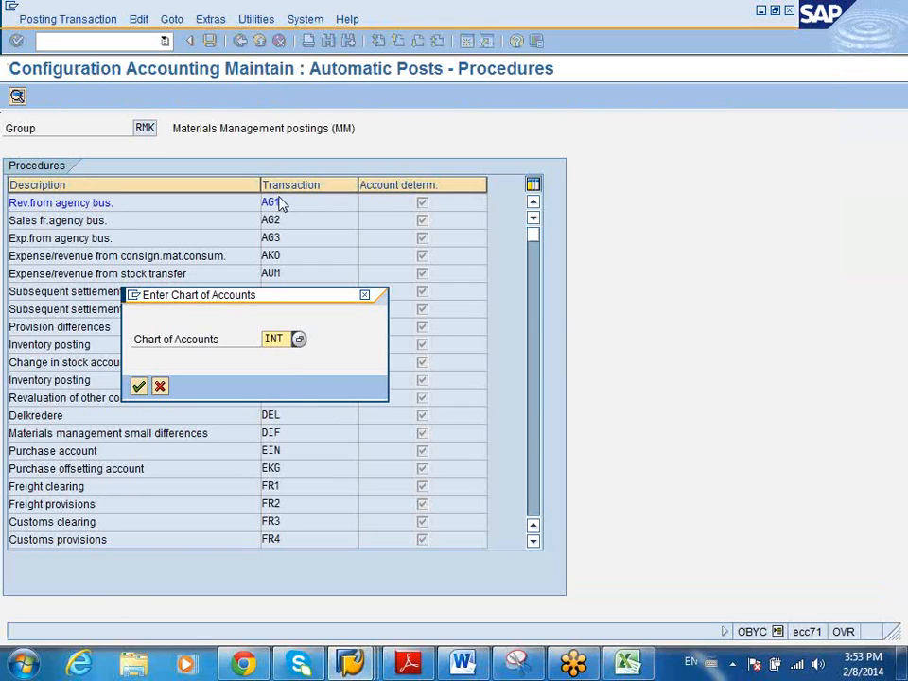
click(140, 390)
click(298, 95)
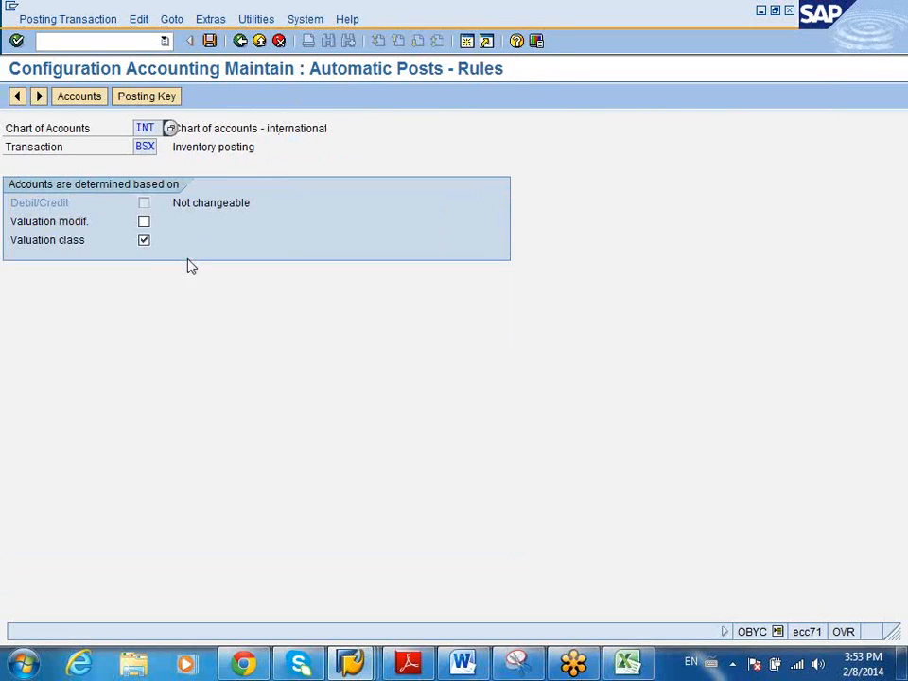
Step: Try the valuation modifier as a rule for BSX, inspect the accounts per valuation class, and return to the procedures list
click(144, 225)
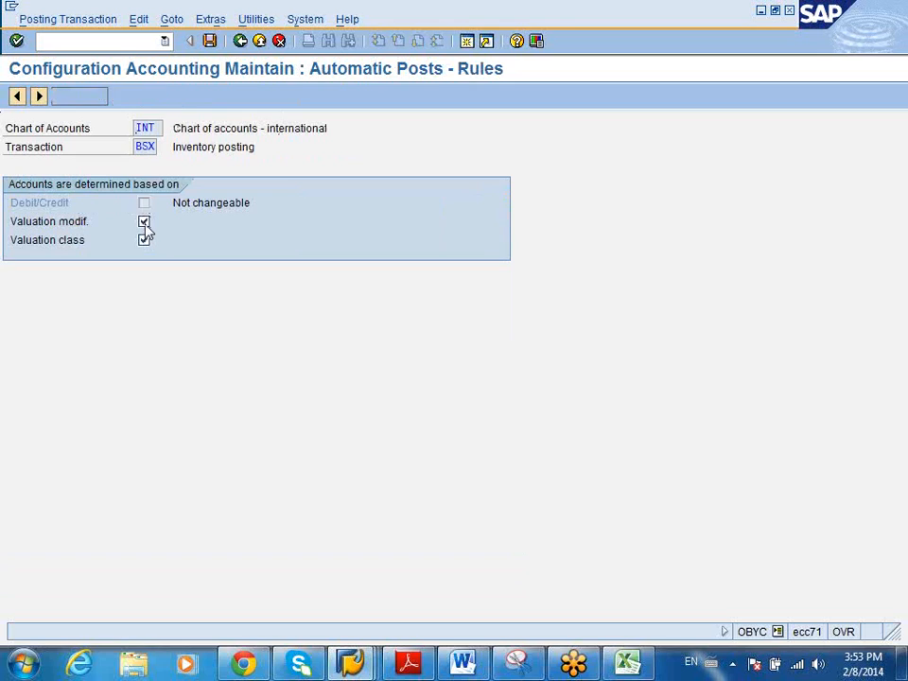
click(88, 100)
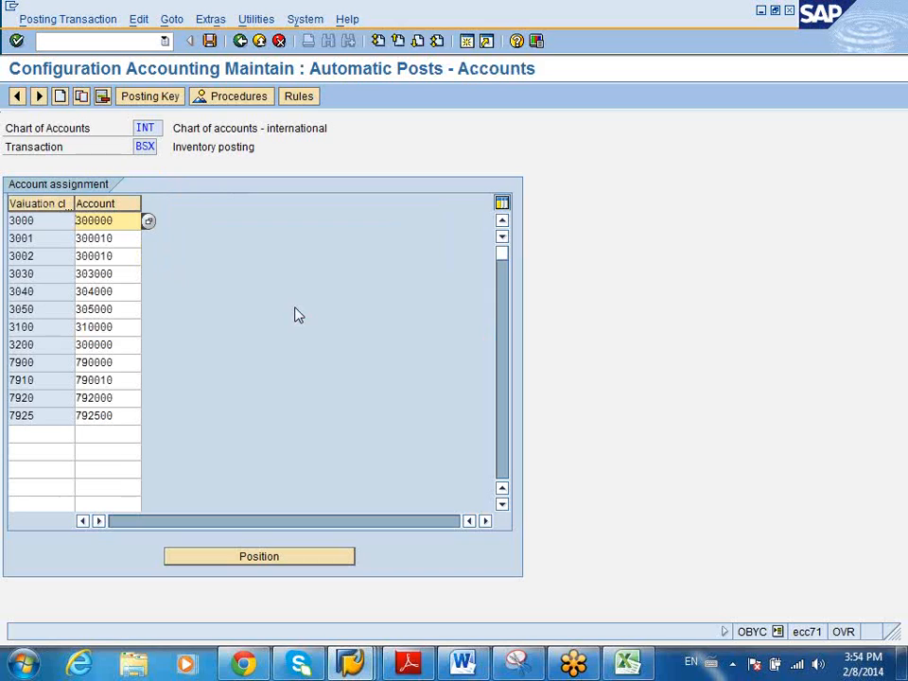
click(302, 97)
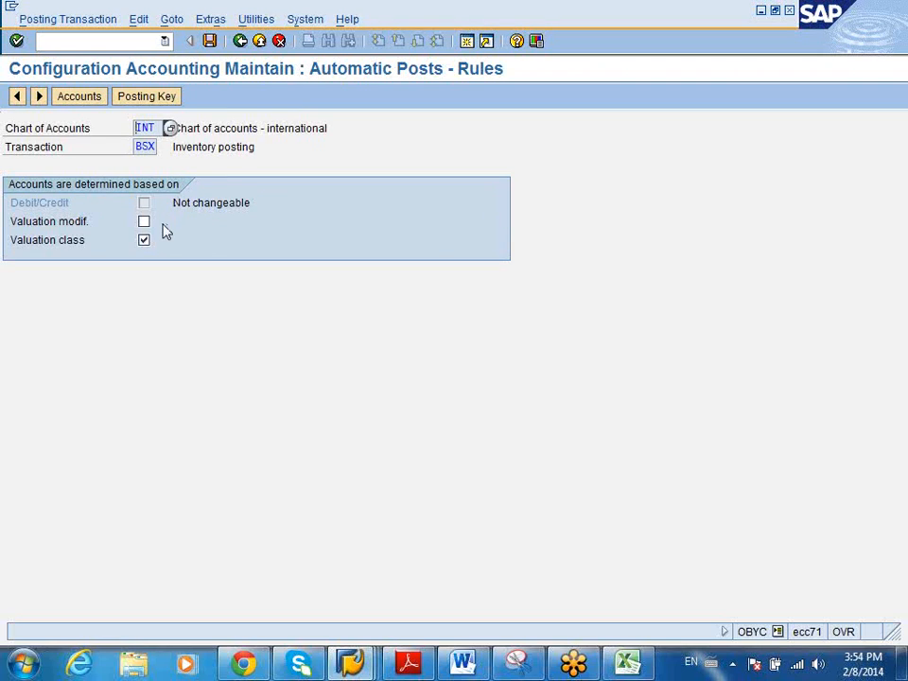
click(242, 41)
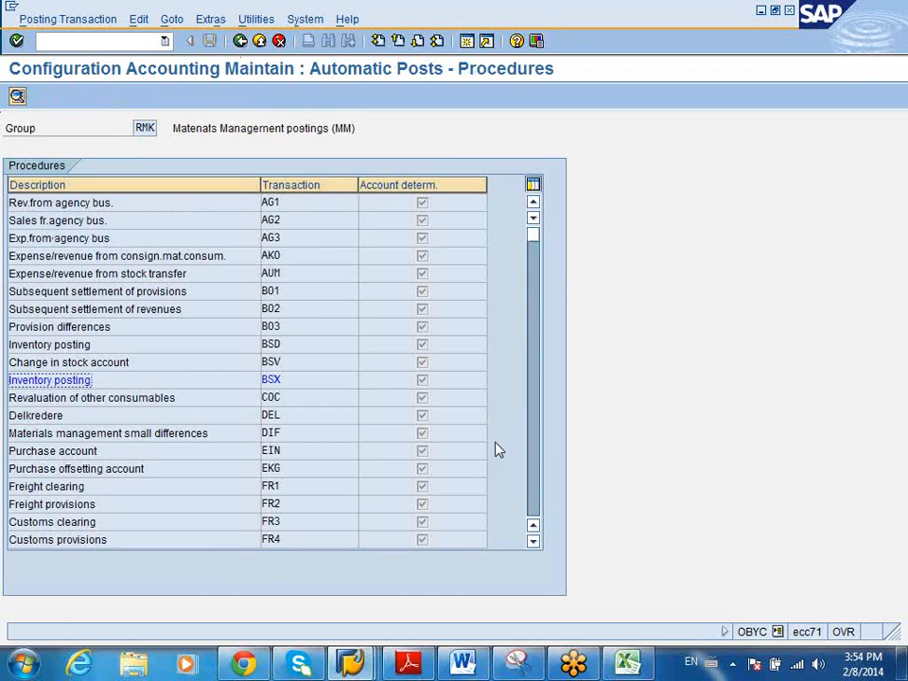
Step: Examine the GBB account assignments by valuation modifier, general modifier and valuation class, check the rules, and return to the procedures list
click(536, 486)
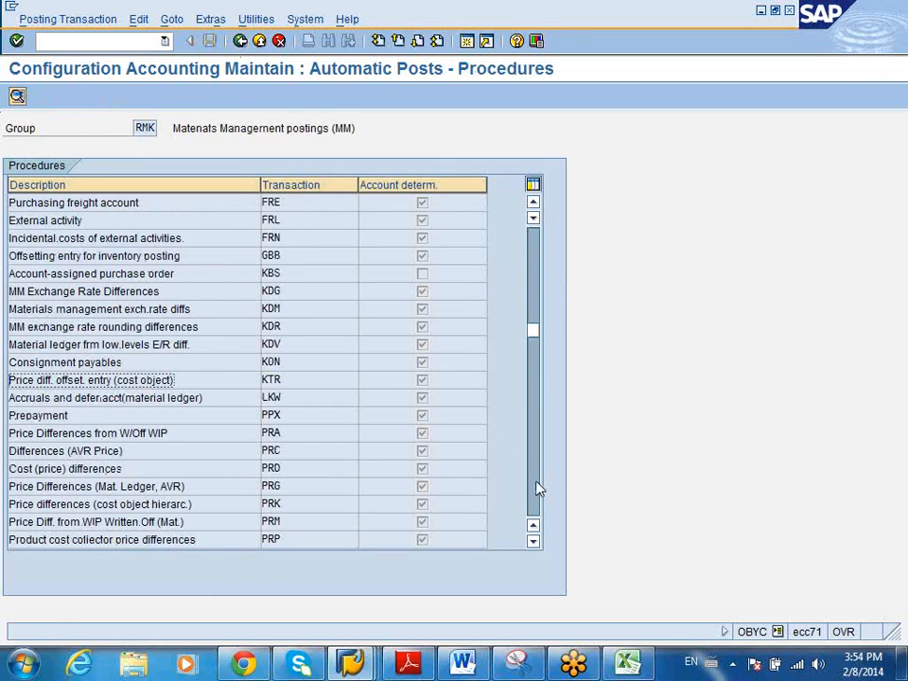
double_click(272, 255)
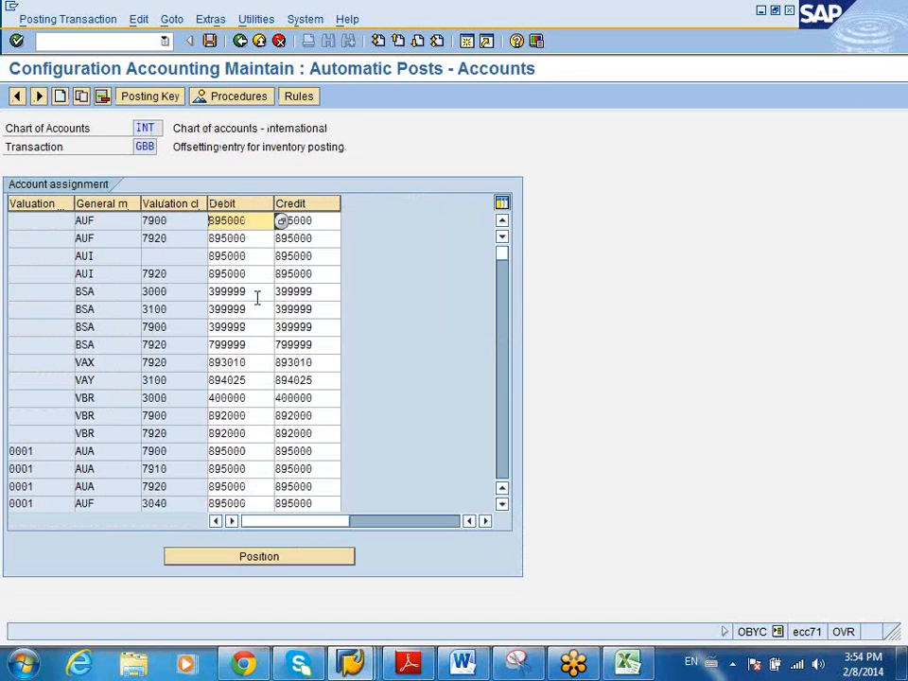
click(23, 474)
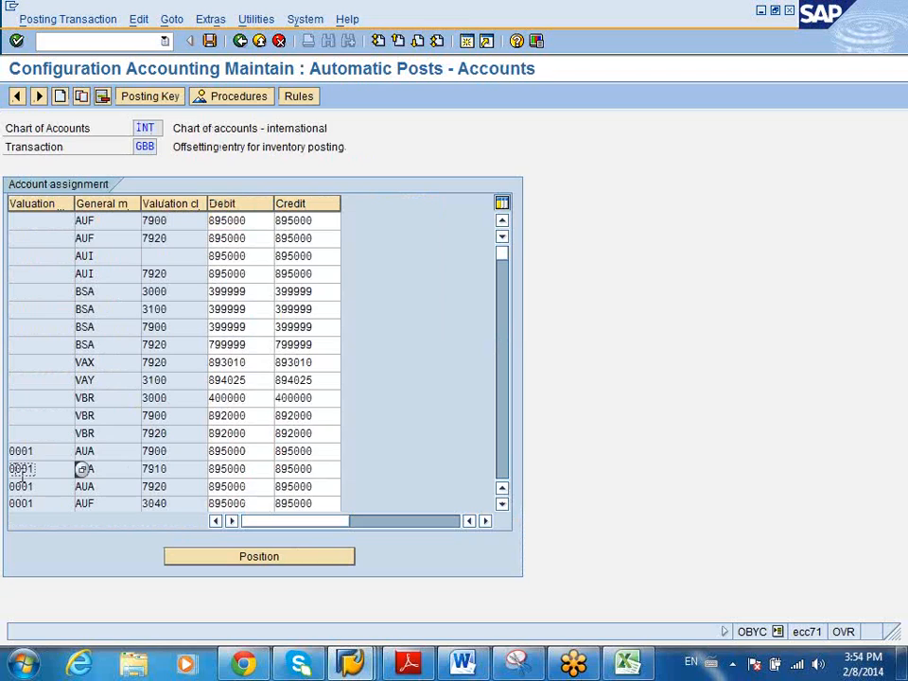
click(112, 477)
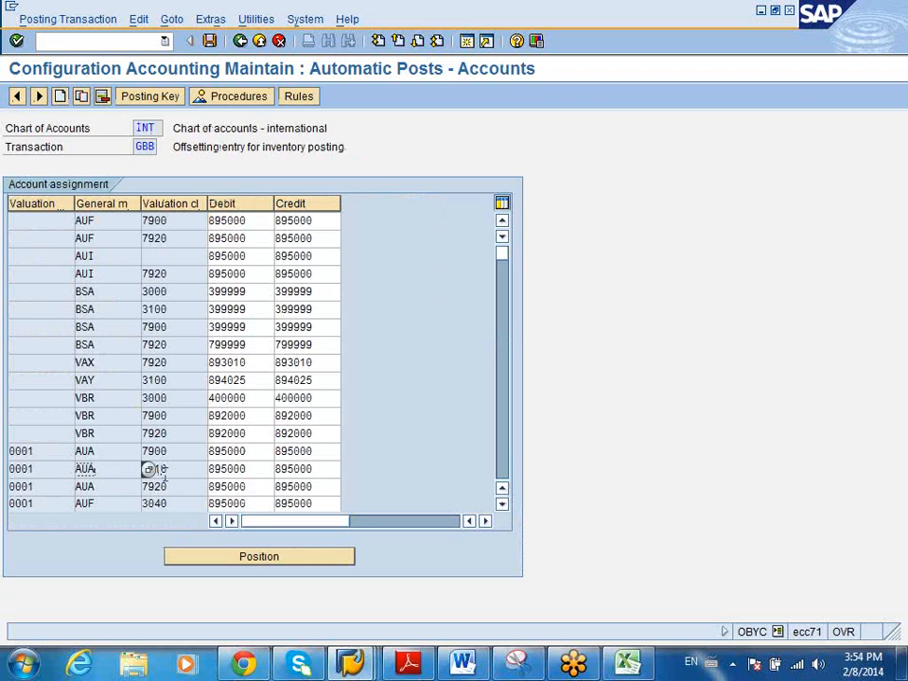
click(227, 487)
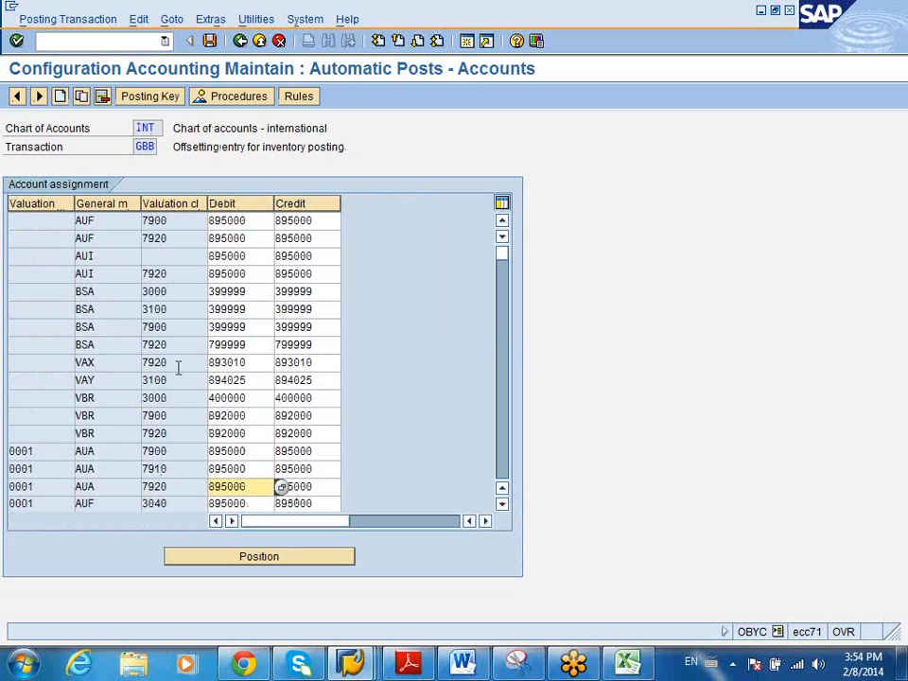
click(303, 100)
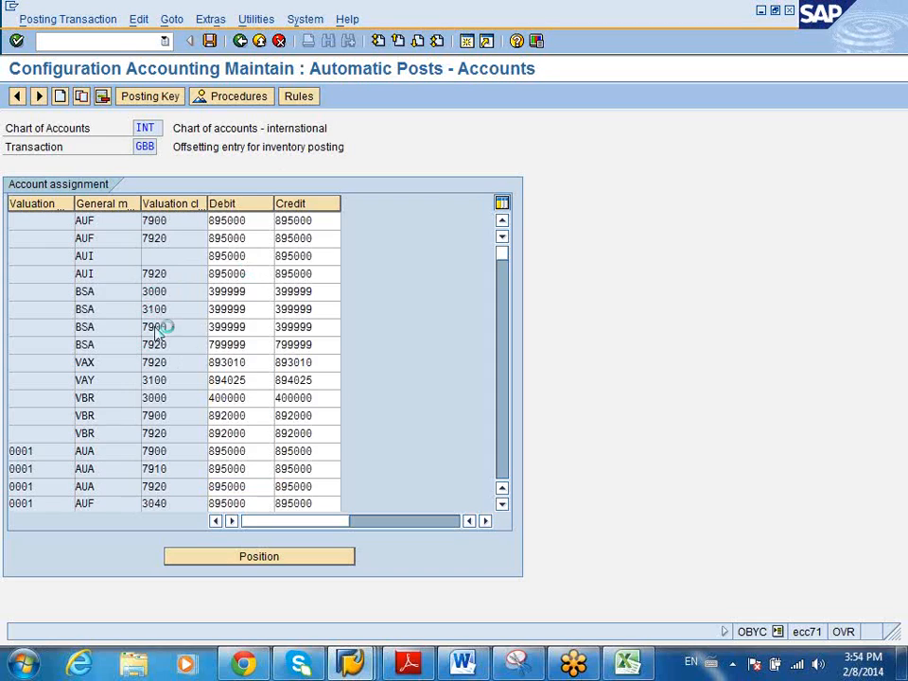
click(241, 41)
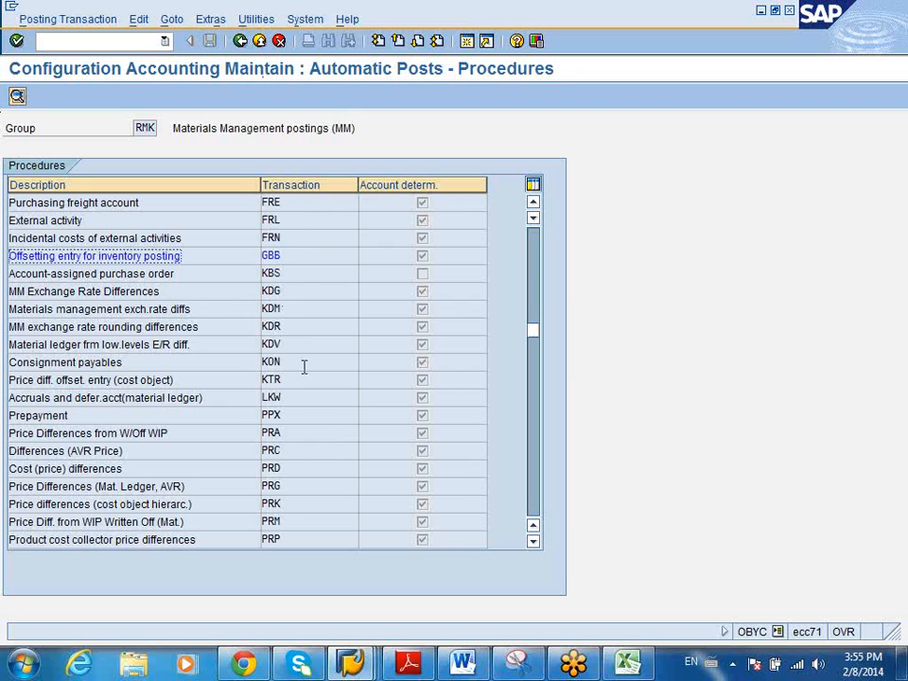
Step: Switch to Excel and enter GBB as the transaction in B2, copying it down the Tran column through row 10
click(627, 662)
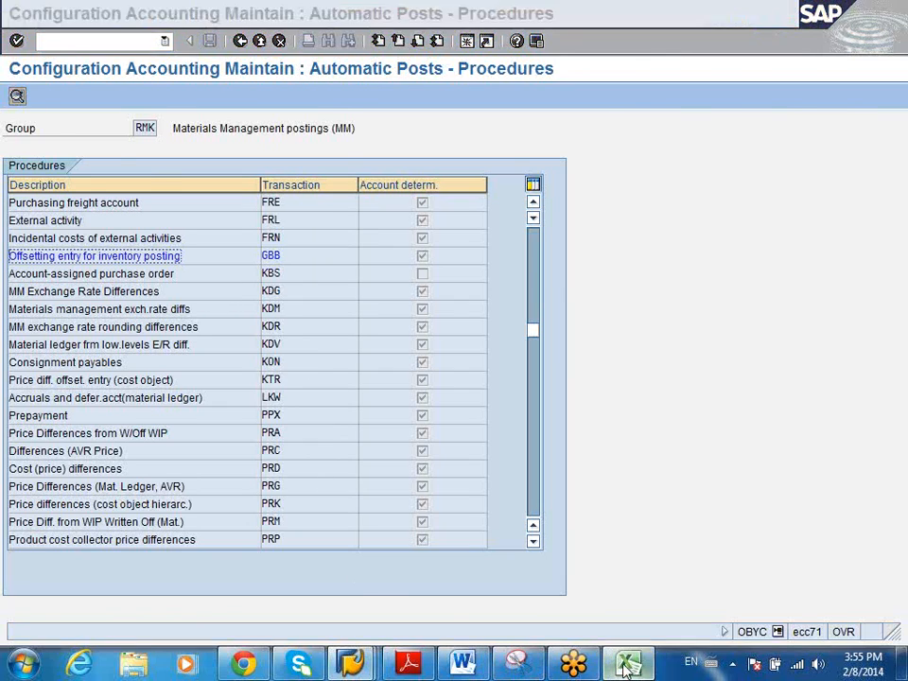
click(440, 405)
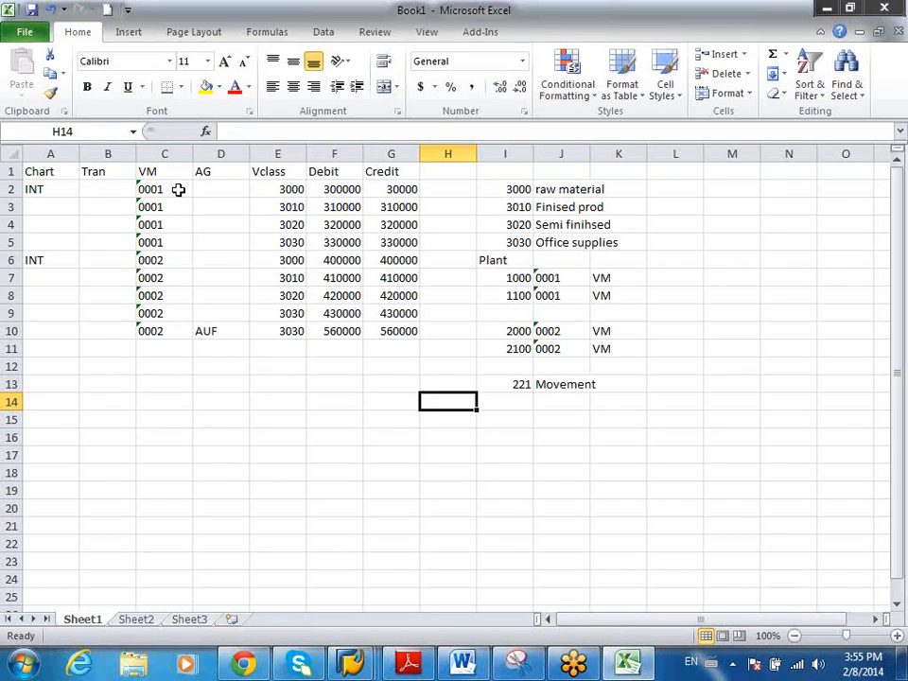
click(121, 189)
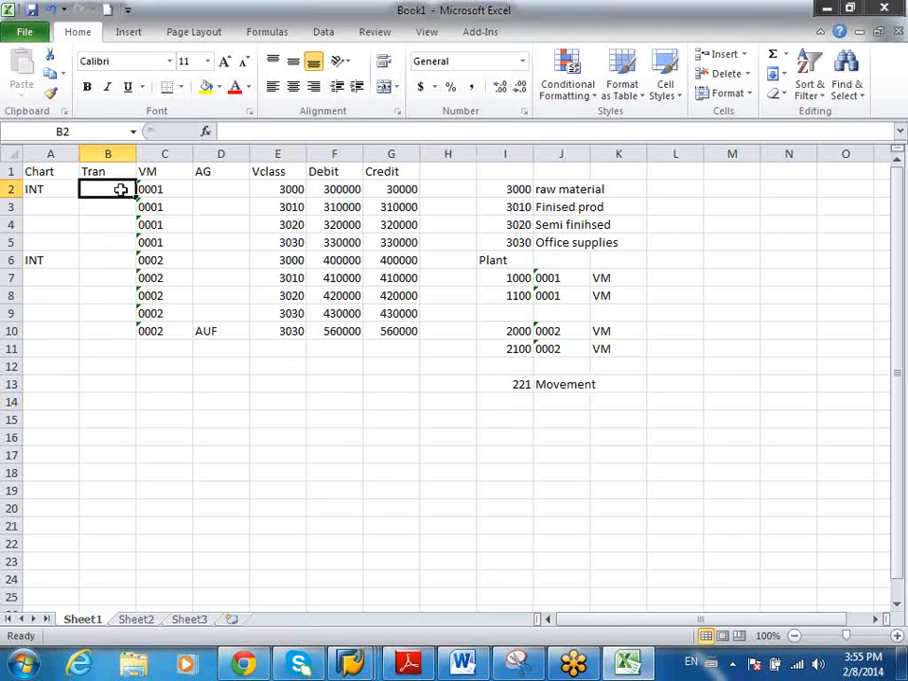
text(GBB)
key(Return)
click(121, 189)
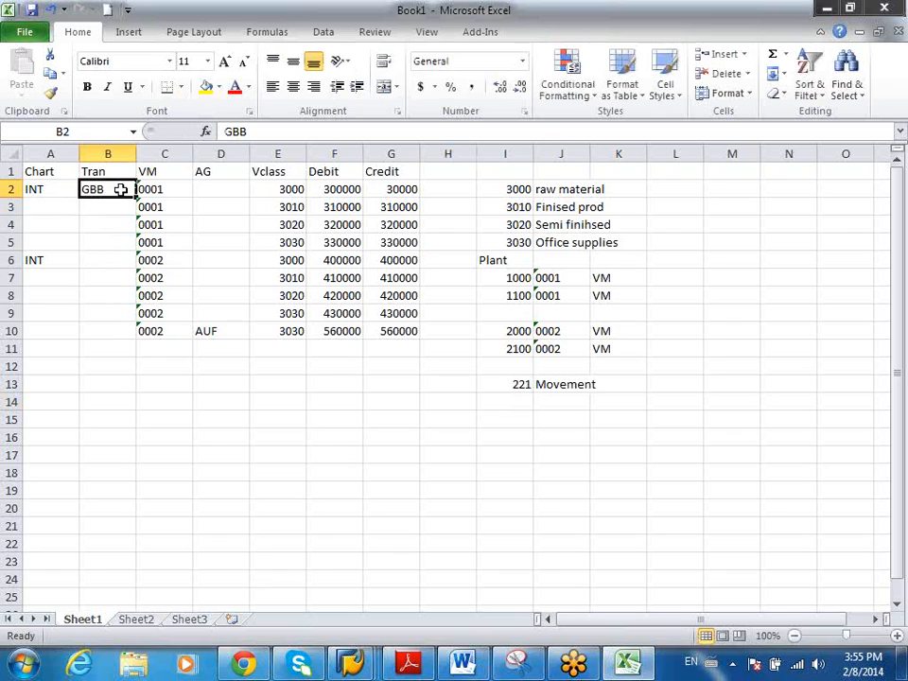
key(ctrl+c)
drag(111, 205, 101, 327)
key(ctrl+v)
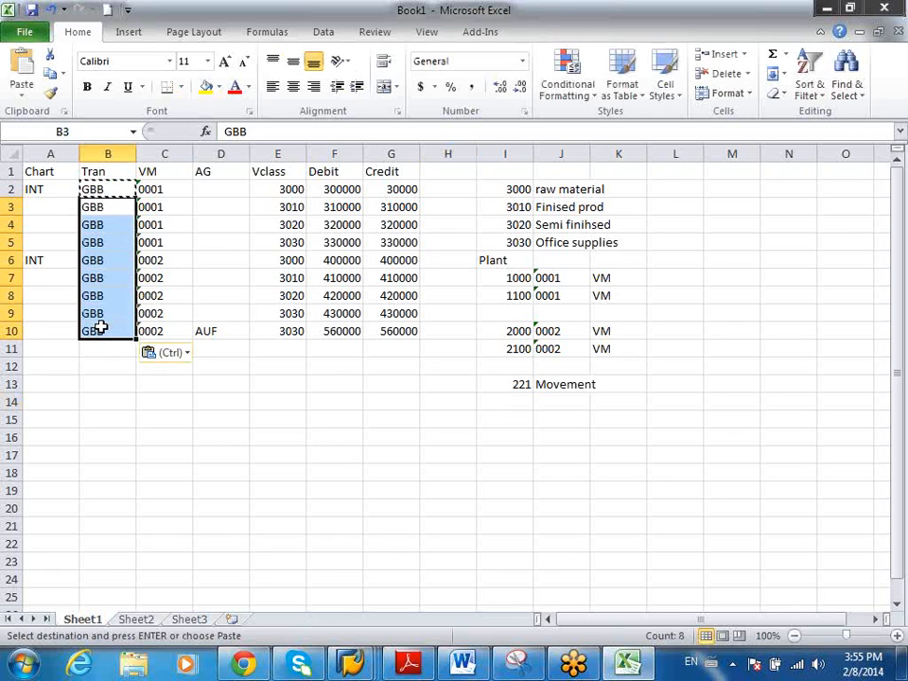
click(104, 356)
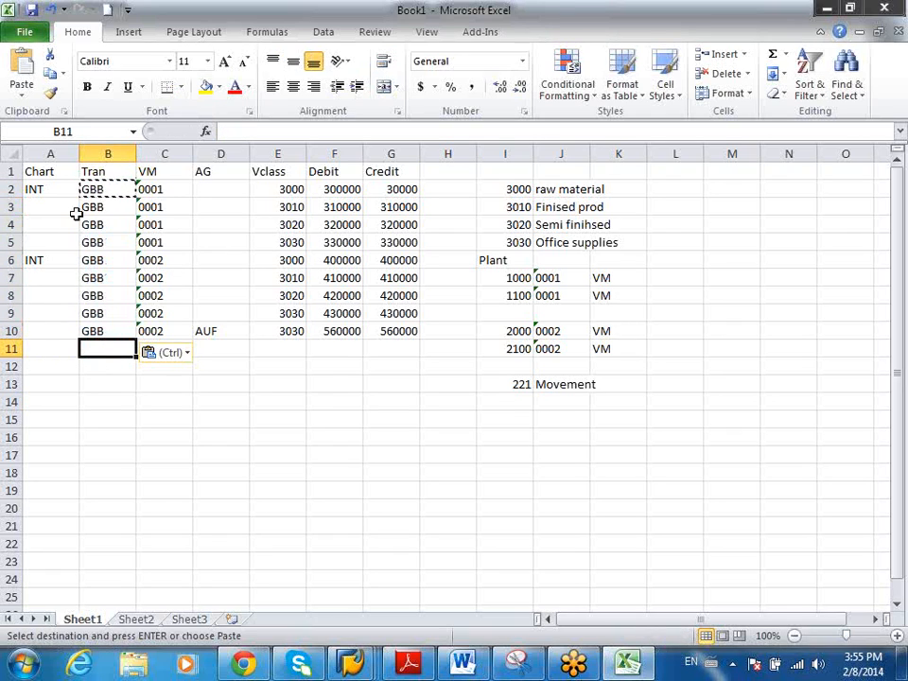
Step: Duplicate the account determination rows A2:G10 directly below the table, starting at A11
drag(46, 189, 369, 334)
key(ctrl+c)
click(60, 348)
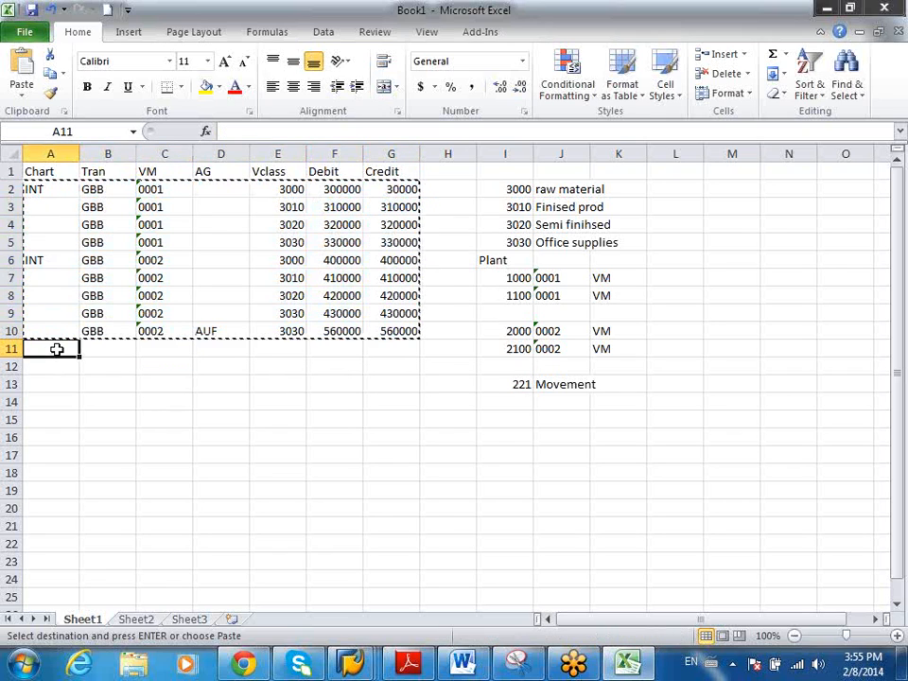
key(ctrl+v)
Step: Set the transaction of the duplicated rows to WRK, from B11 down to B19
click(122, 352)
text(WRK)
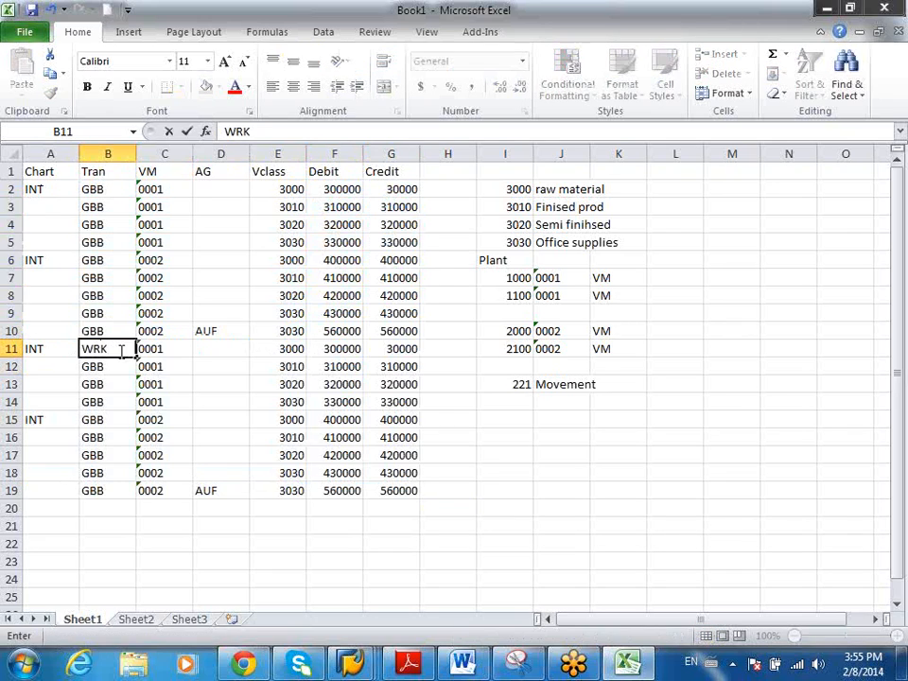
key(Return)
click(121, 350)
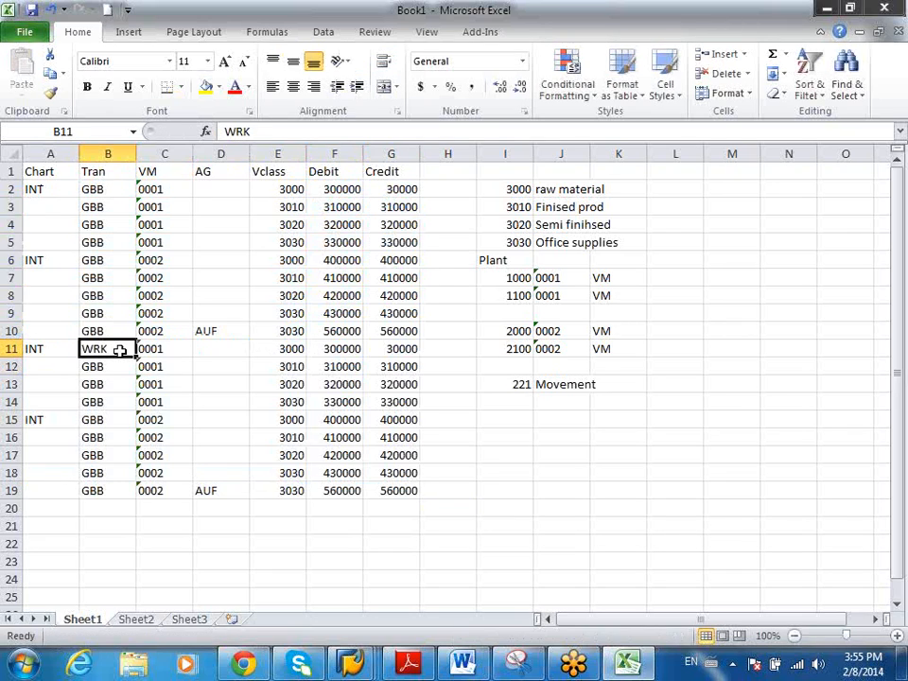
key(ctrl+c)
drag(112, 367, 95, 489)
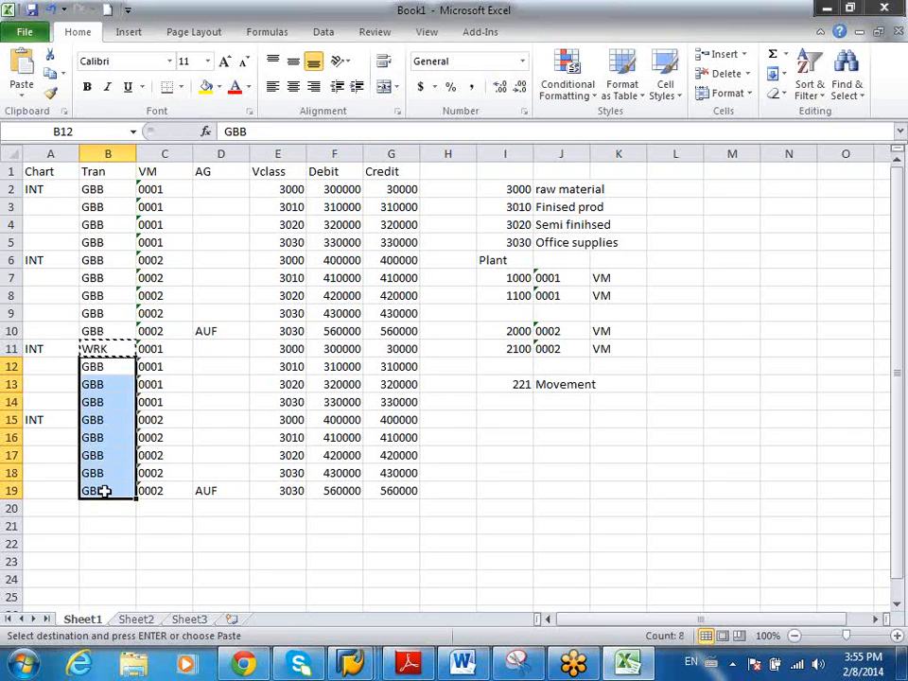
key(ctrl+v)
Step: Set the debit and credit accounts of all WRK rows, F11:G19, to 200000
click(346, 349)
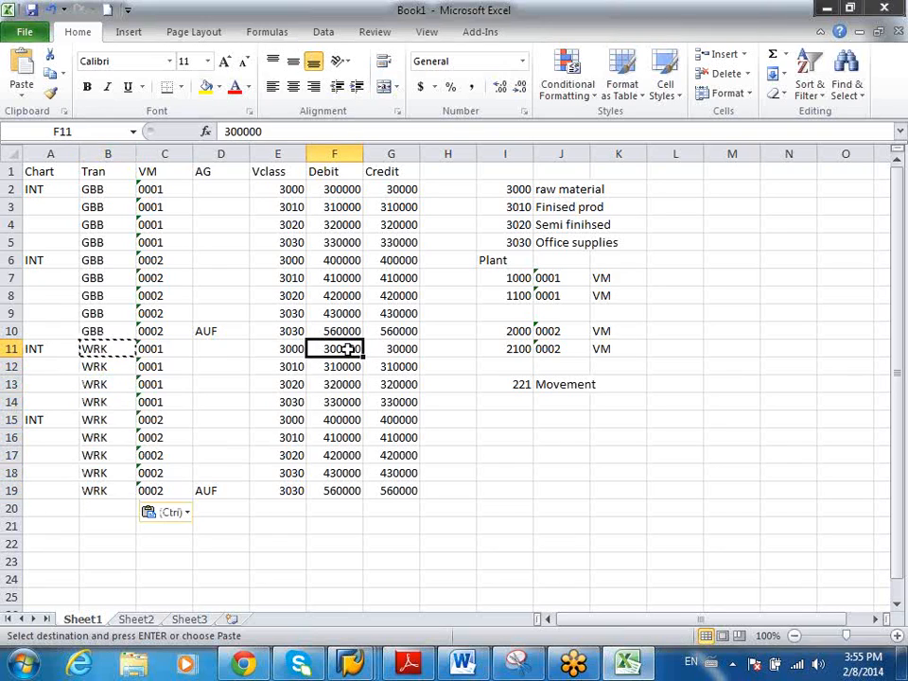
text(200000)
key(Return)
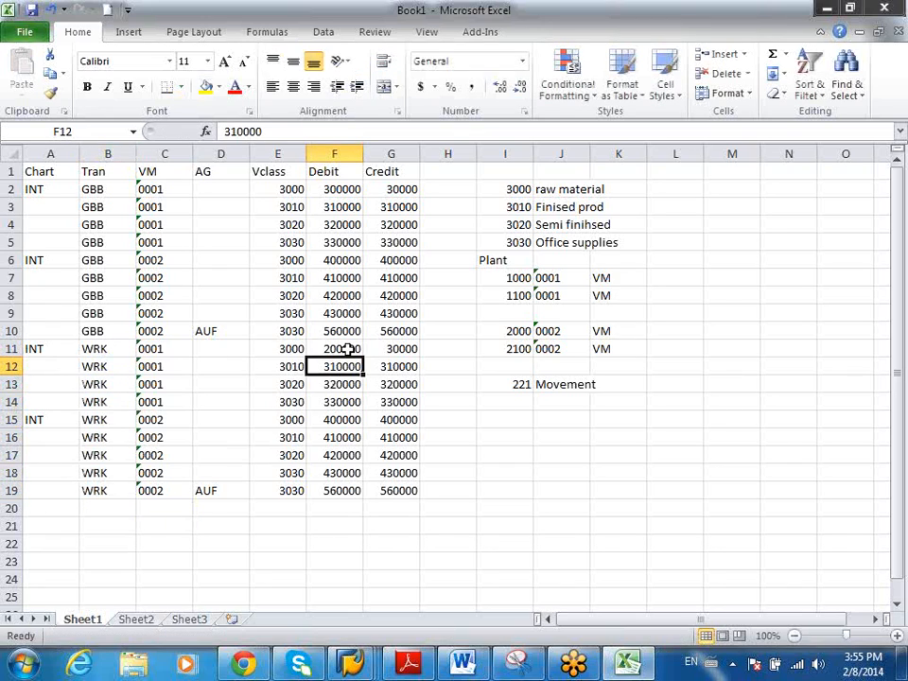
click(346, 350)
key(ctrl+c)
drag(361, 350, 401, 488)
key(ctrl+v)
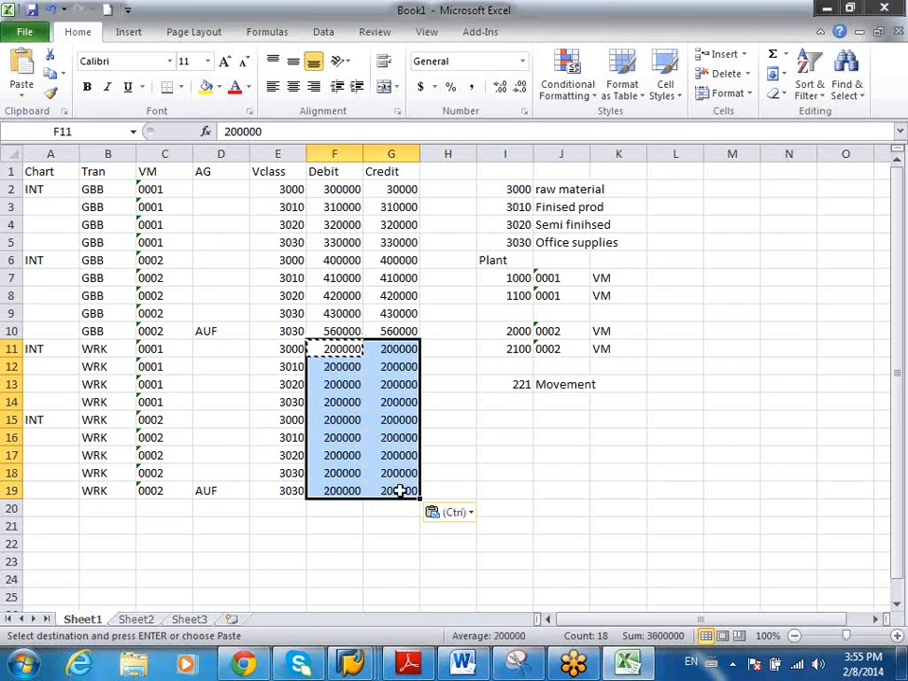
click(352, 520)
click(346, 369)
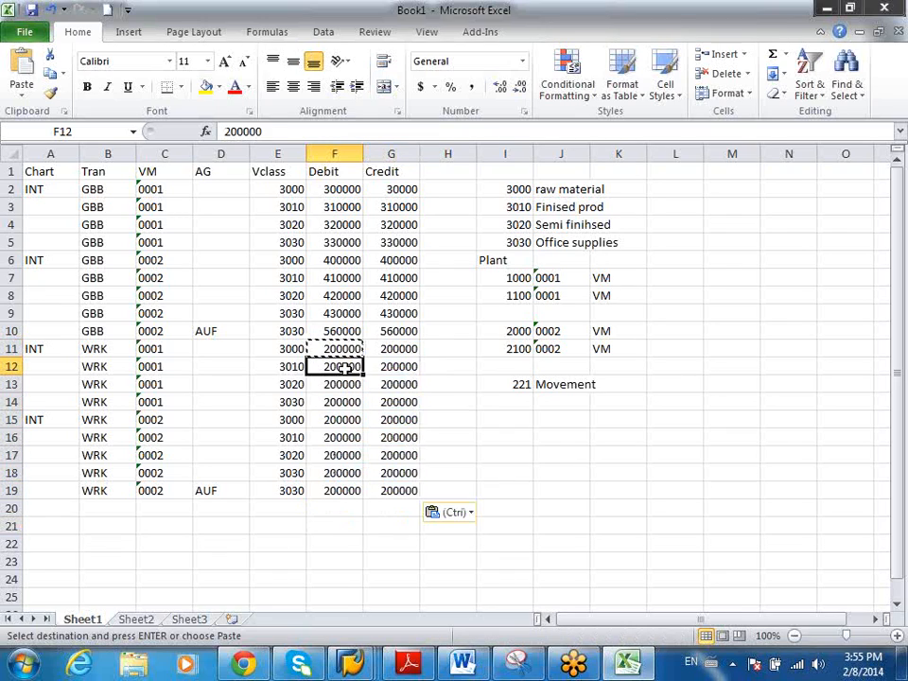